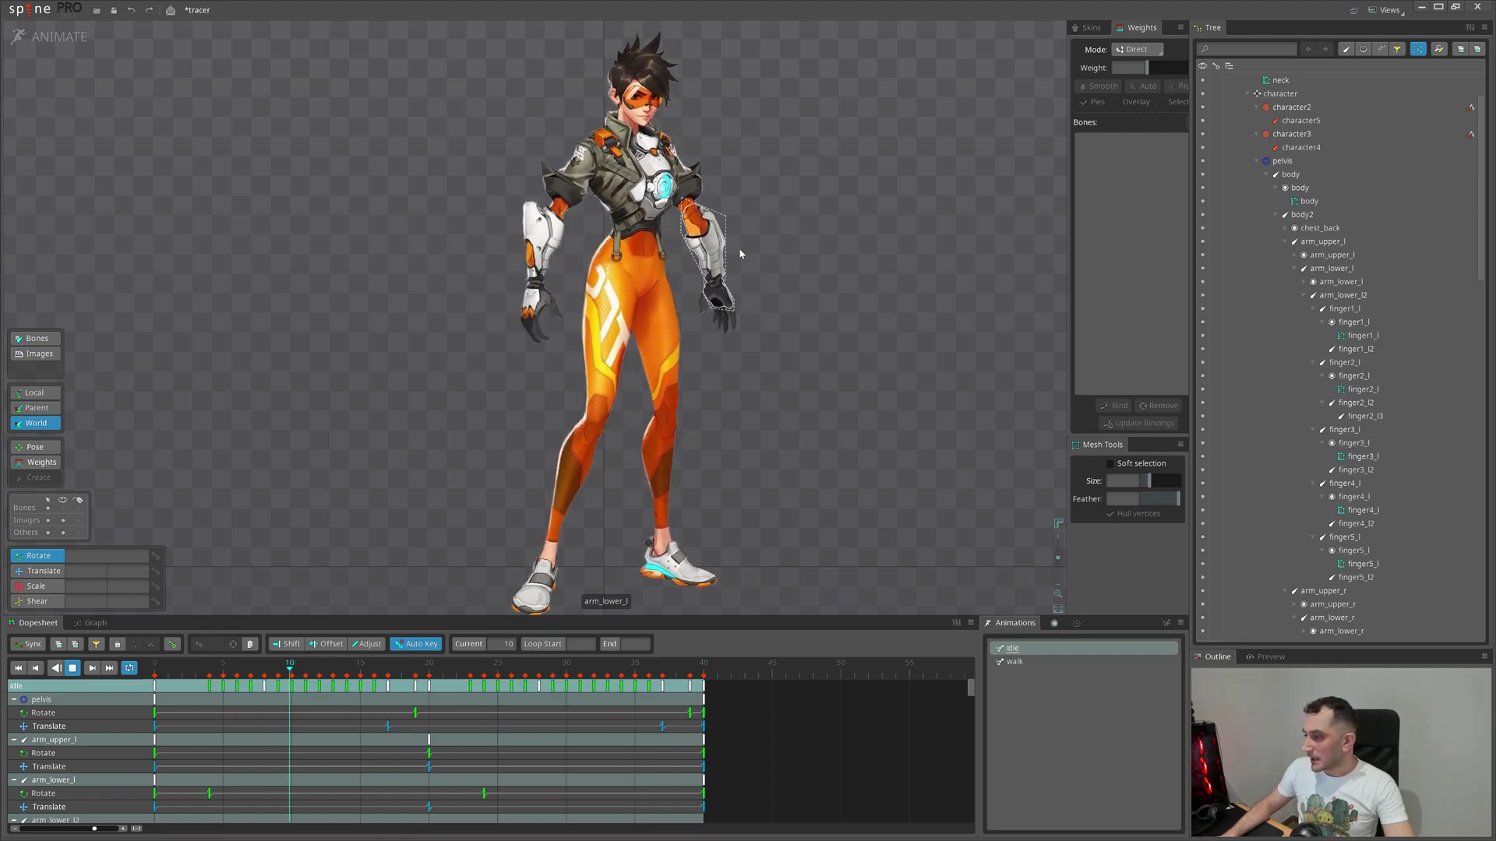
scroll(894, 418, "down", 1)
- Recentre the view on Tracer and switch her from idle to the walk animation
left_click_drag(895, 434, 879, 434)
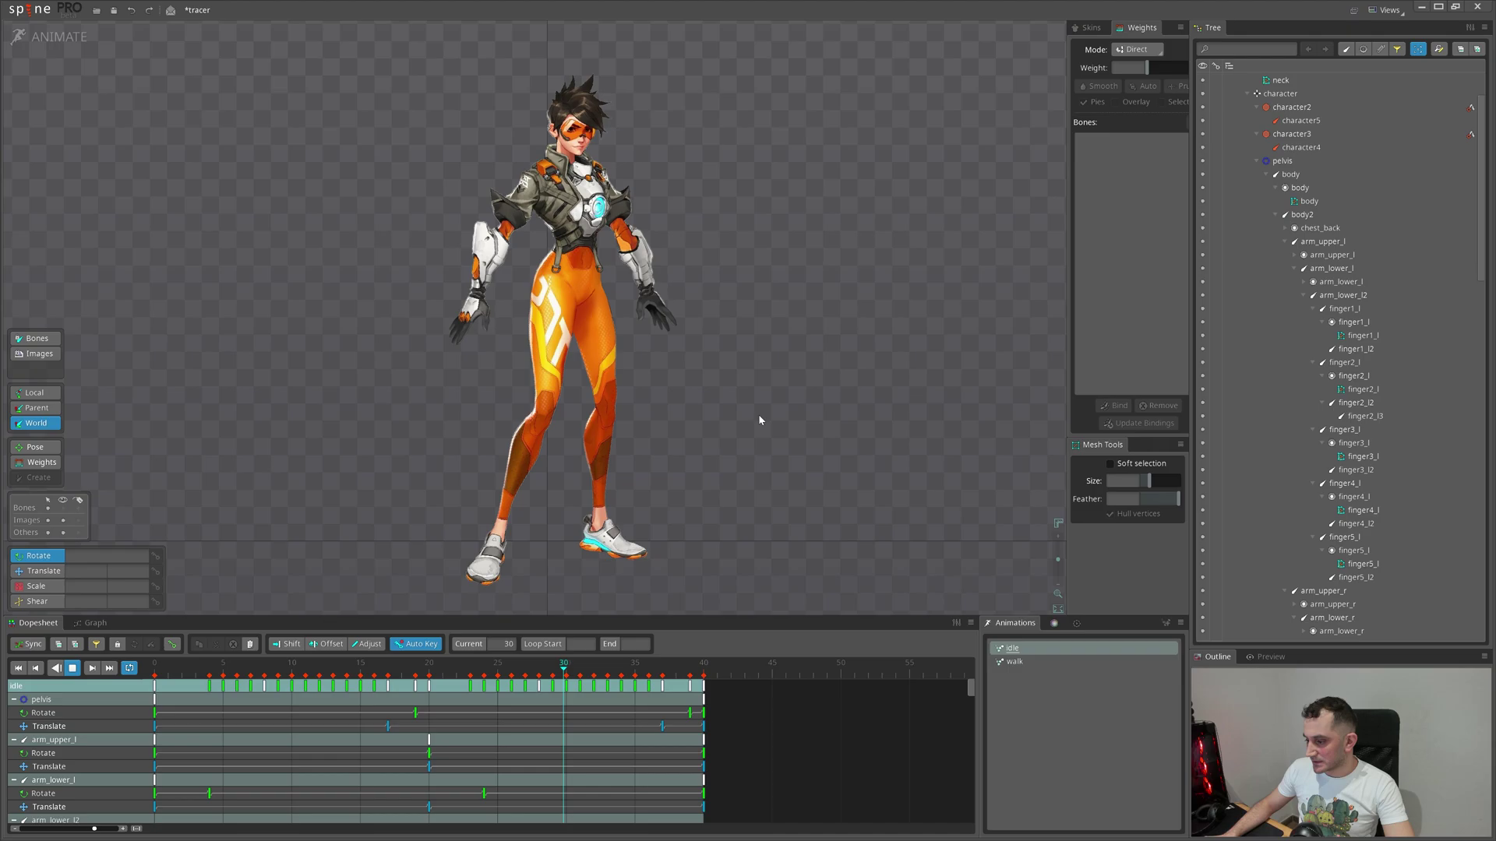
left_click_drag(482, 489, 432, 502)
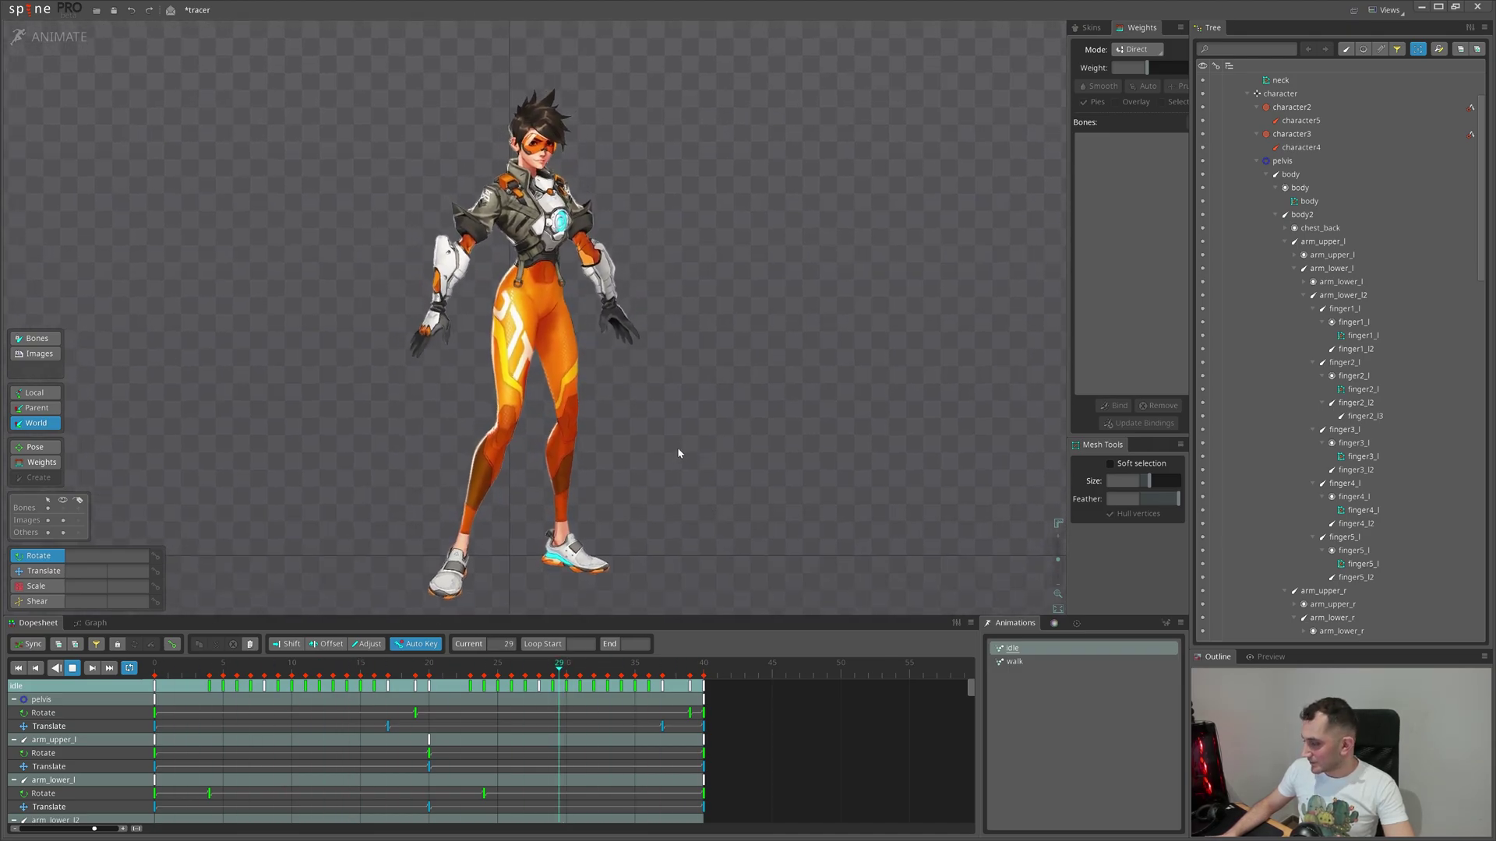
mouse_move(663, 456)
left_mouse_down()
mouse_move(634, 468)
mouse_move(732, 437)
mouse_move(721, 387)
mouse_move(705, 393)
left_mouse_up()
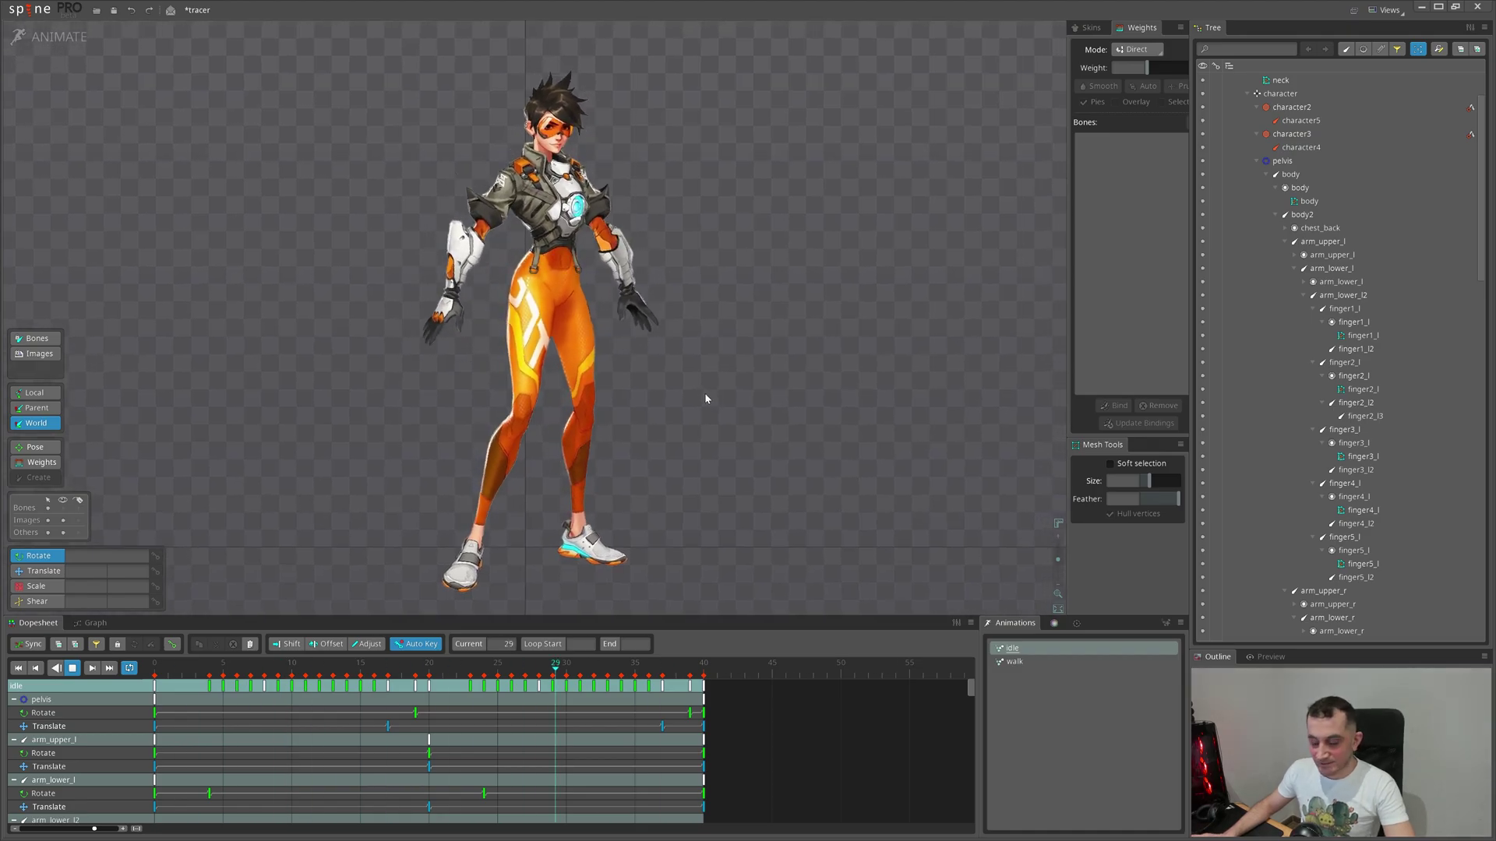
left_click_drag(726, 391, 711, 384)
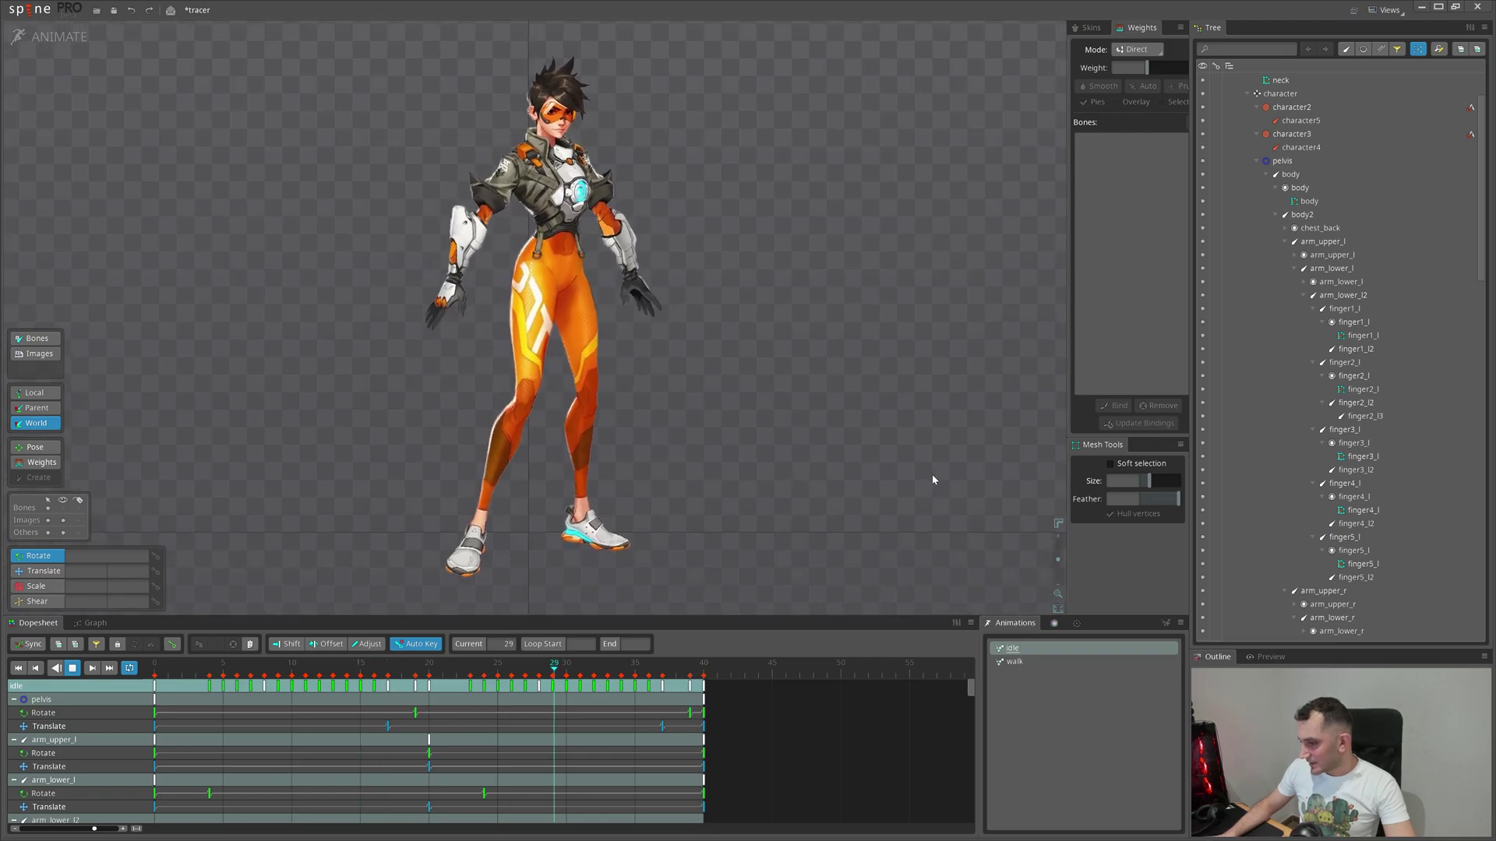
left_click(1012, 661)
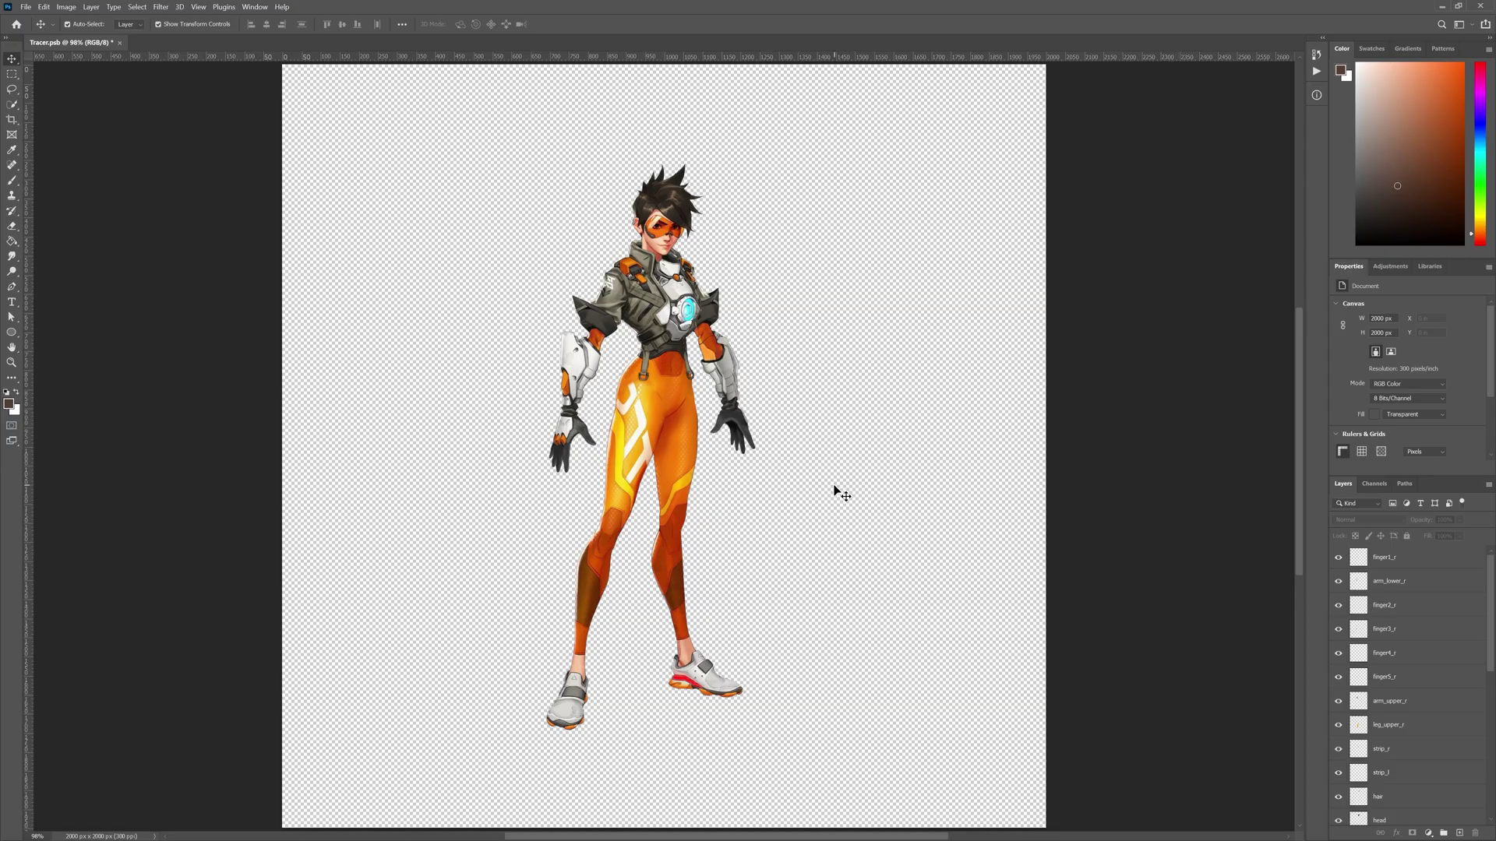
left_click(682, 470)
left_click_drag(677, 454, 866, 479)
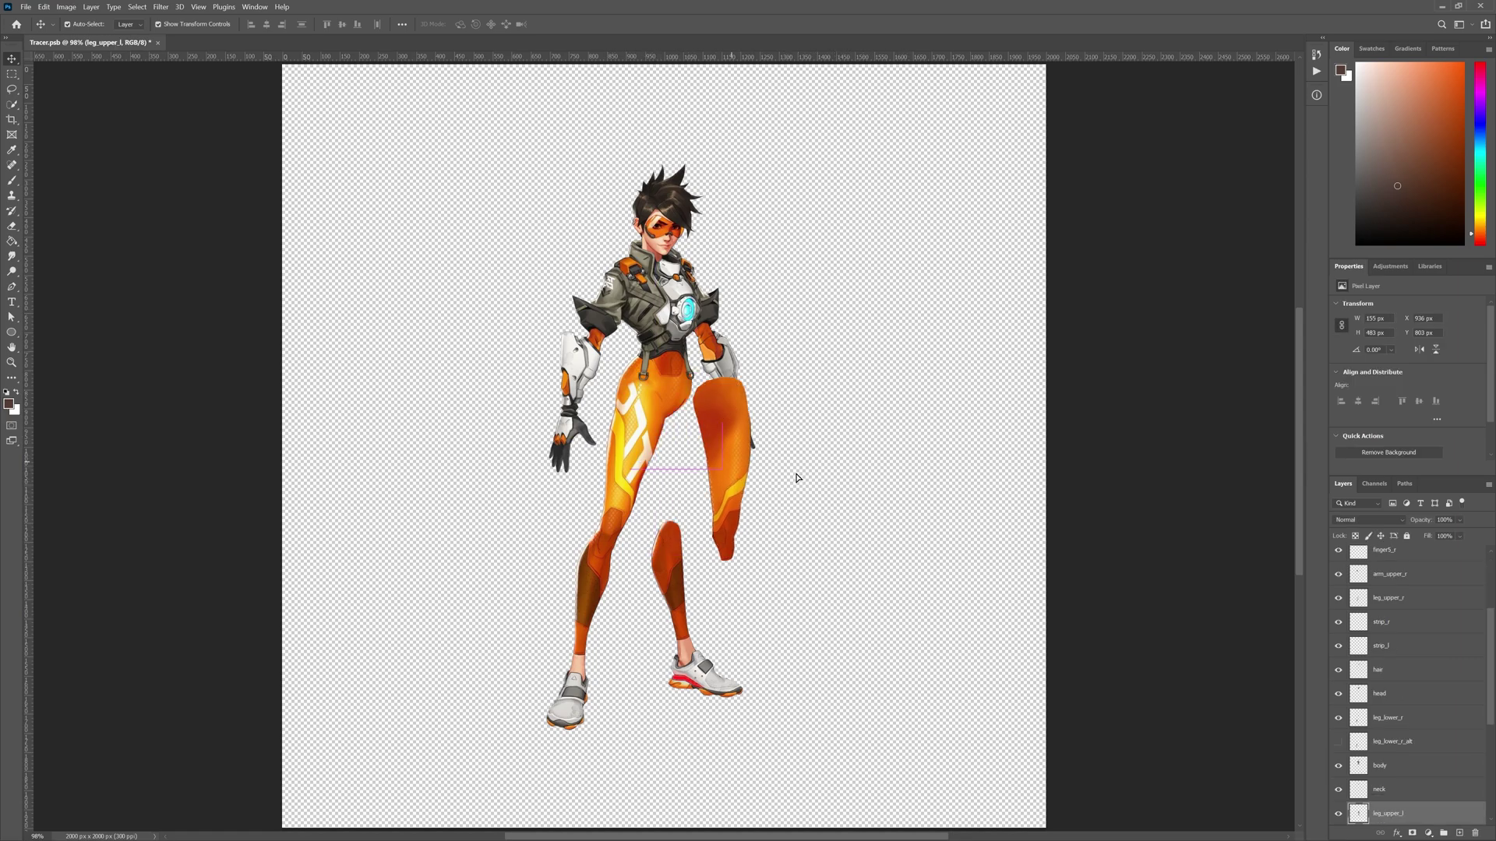
key("ctrl+z")
key("ctrl+z")
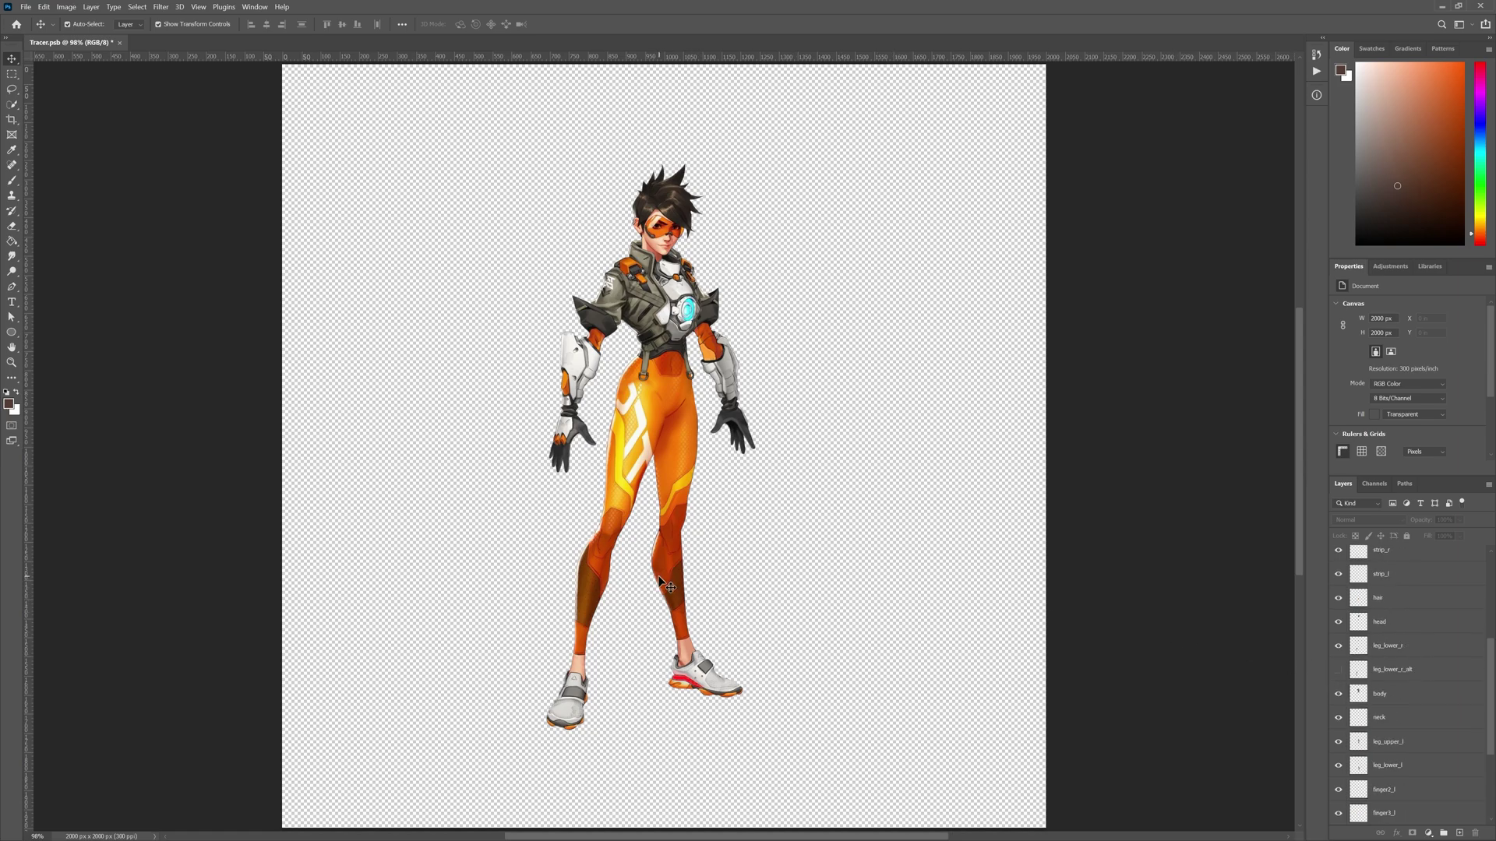
mouse_move(660, 582)
left_mouse_down()
mouse_move(509, 595)
mouse_move(602, 593)
left_mouse_up()
left_click_drag(590, 374, 525, 375)
key("ctrl+z")
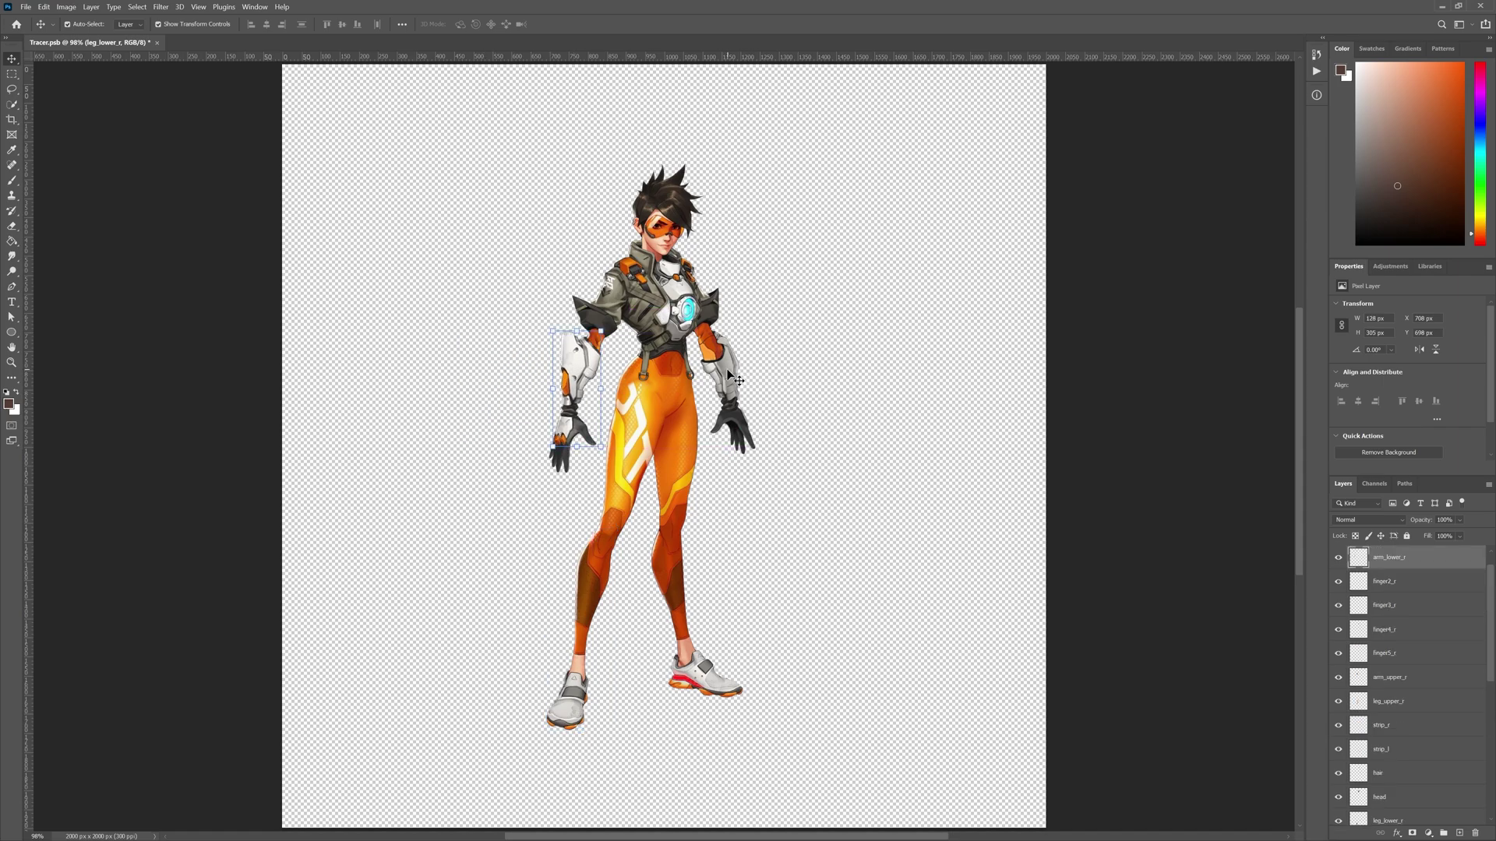
left_click_drag(738, 381, 791, 372)
key("ctrl+z")
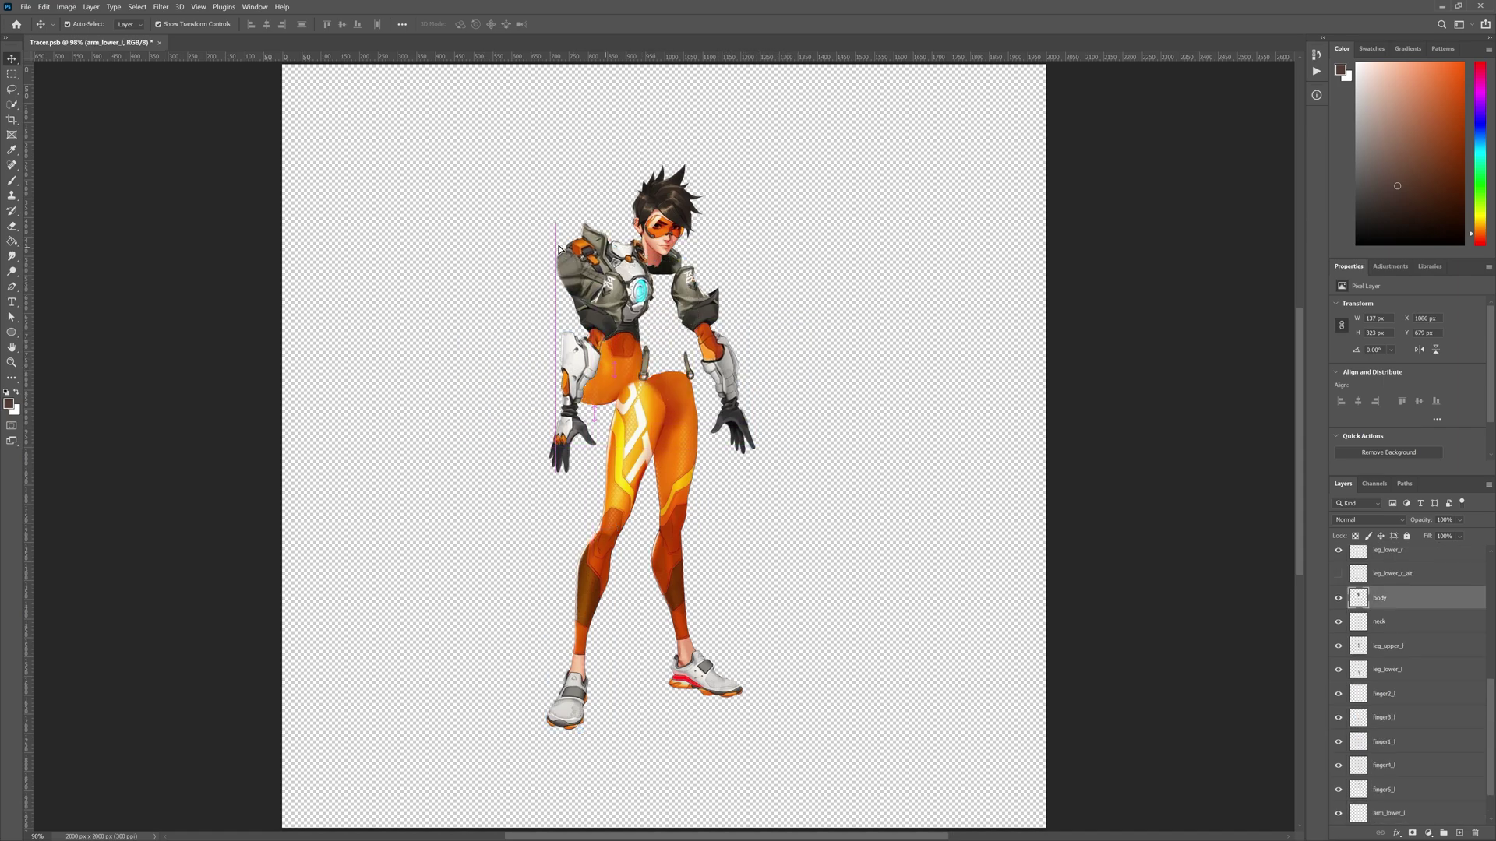
left_click_drag(676, 292, 573, 240)
key("ctrl+z")
left_click_drag(678, 223, 749, 184)
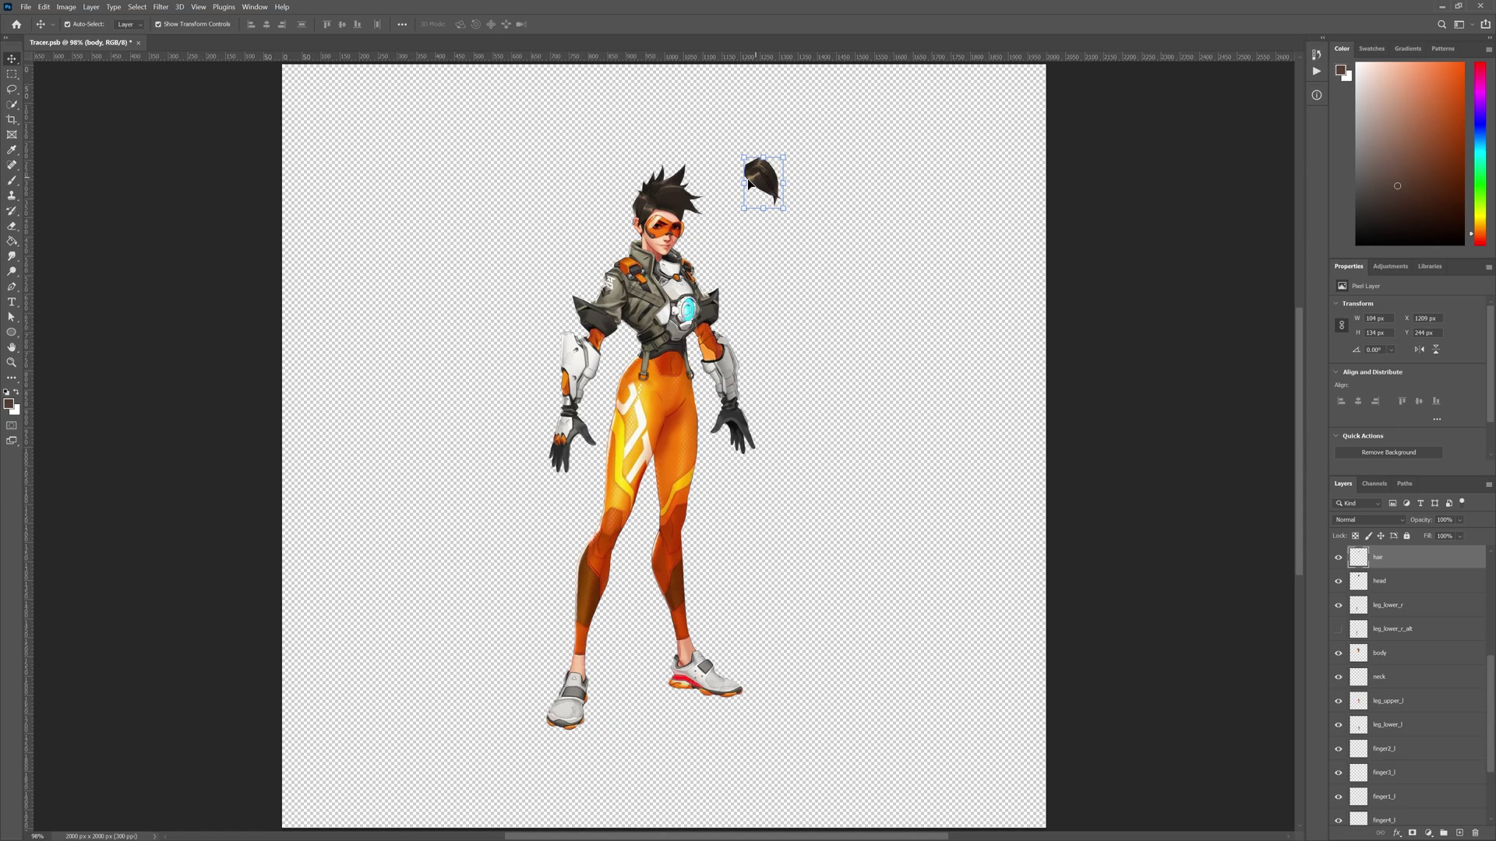
left_click_drag(654, 211, 530, 146)
left_click(646, 218)
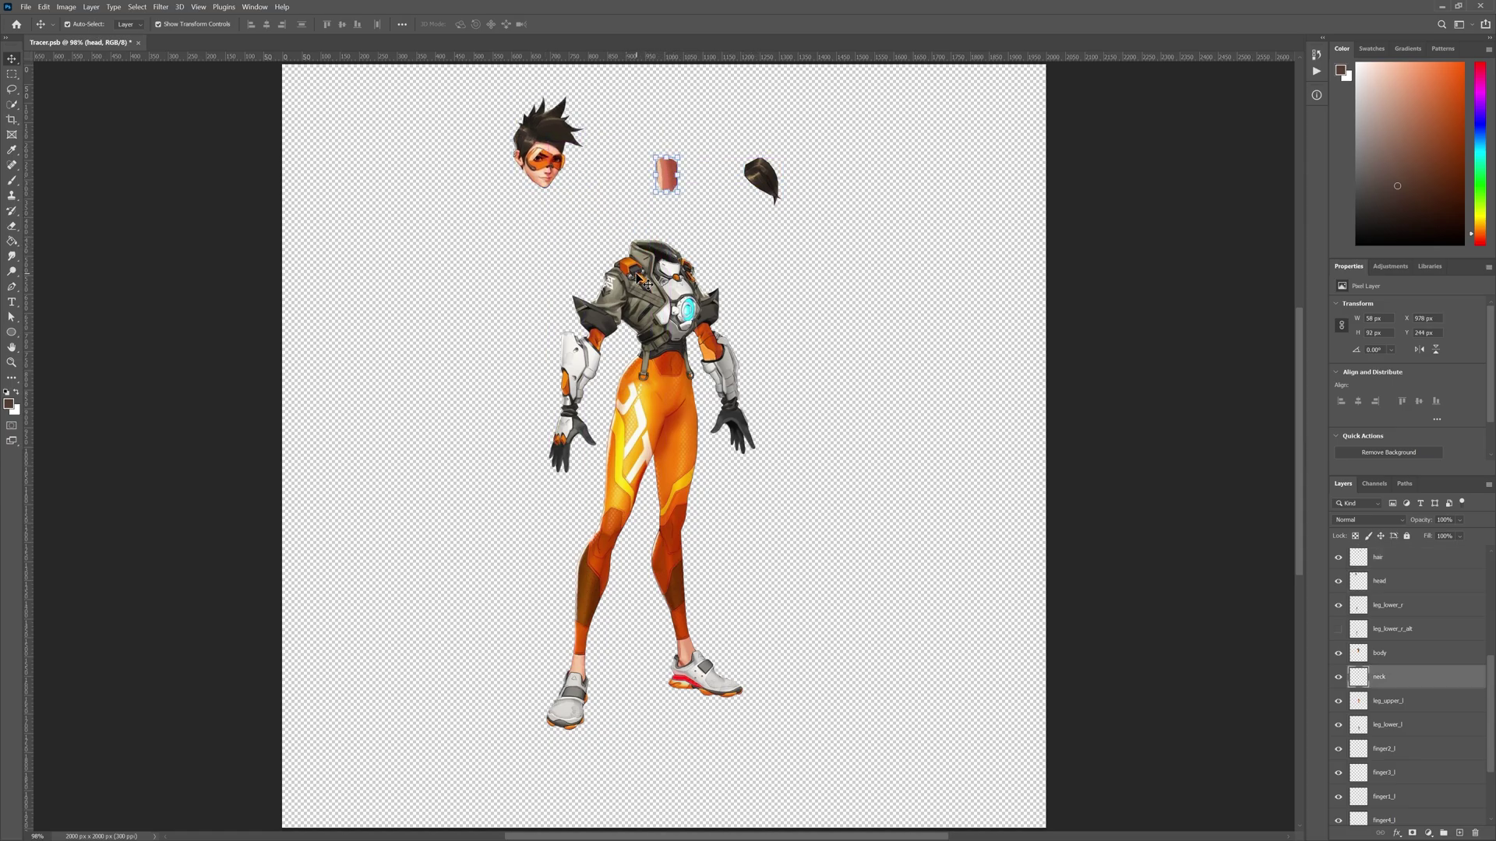
left_click_drag(643, 282, 506, 251)
left_click_drag(701, 302, 825, 285)
mouse_move(681, 450)
left_mouse_down()
mouse_move(770, 503)
mouse_move(484, 494)
left_mouse_up()
left_click_drag(590, 584, 461, 648)
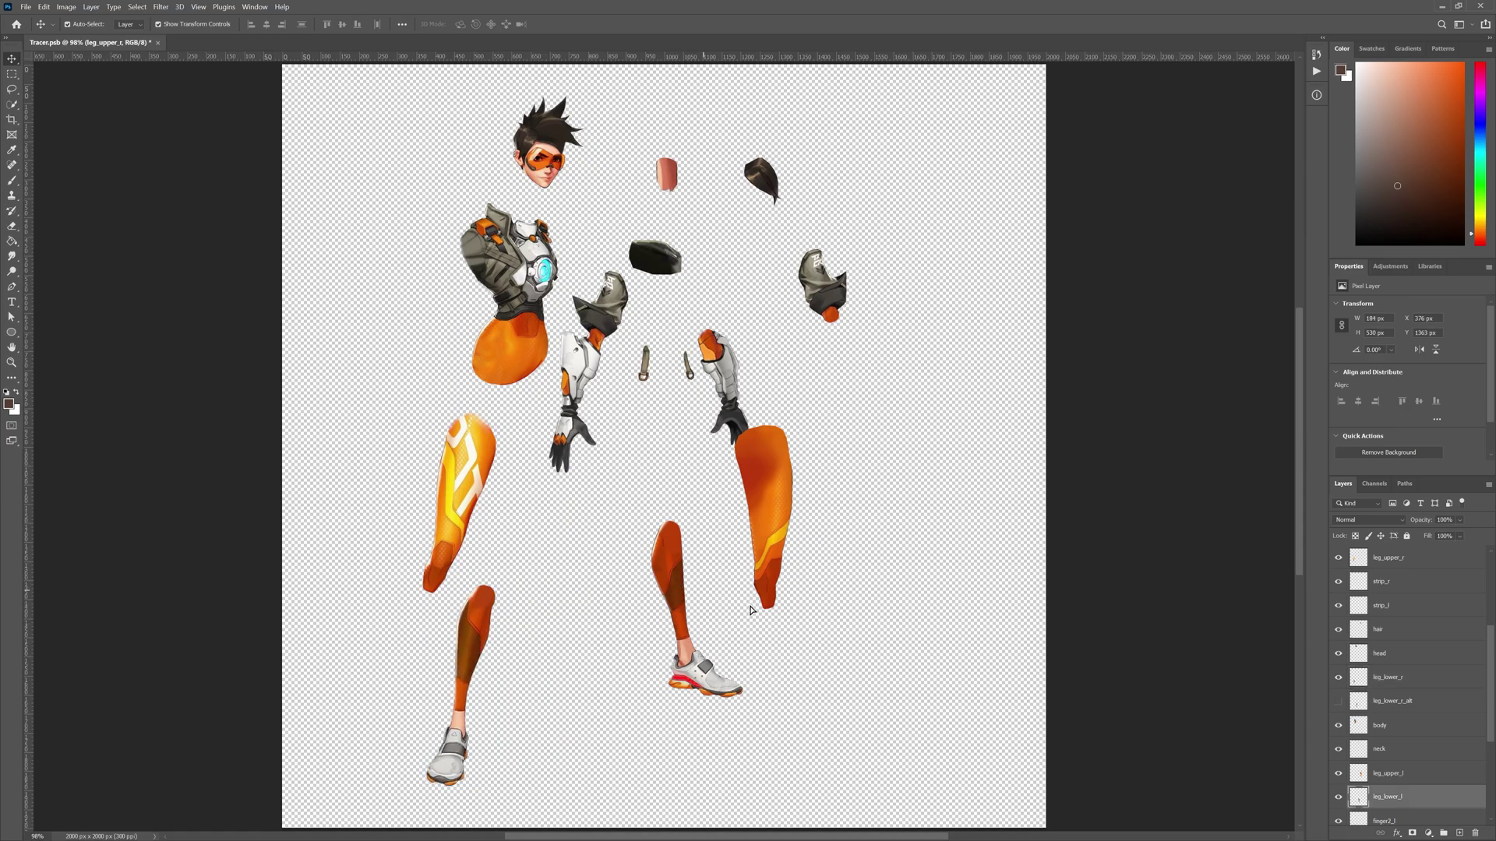
left_click_drag(672, 573, 814, 606)
left_click_drag(584, 385, 533, 410)
left_click_drag(731, 377, 777, 374)
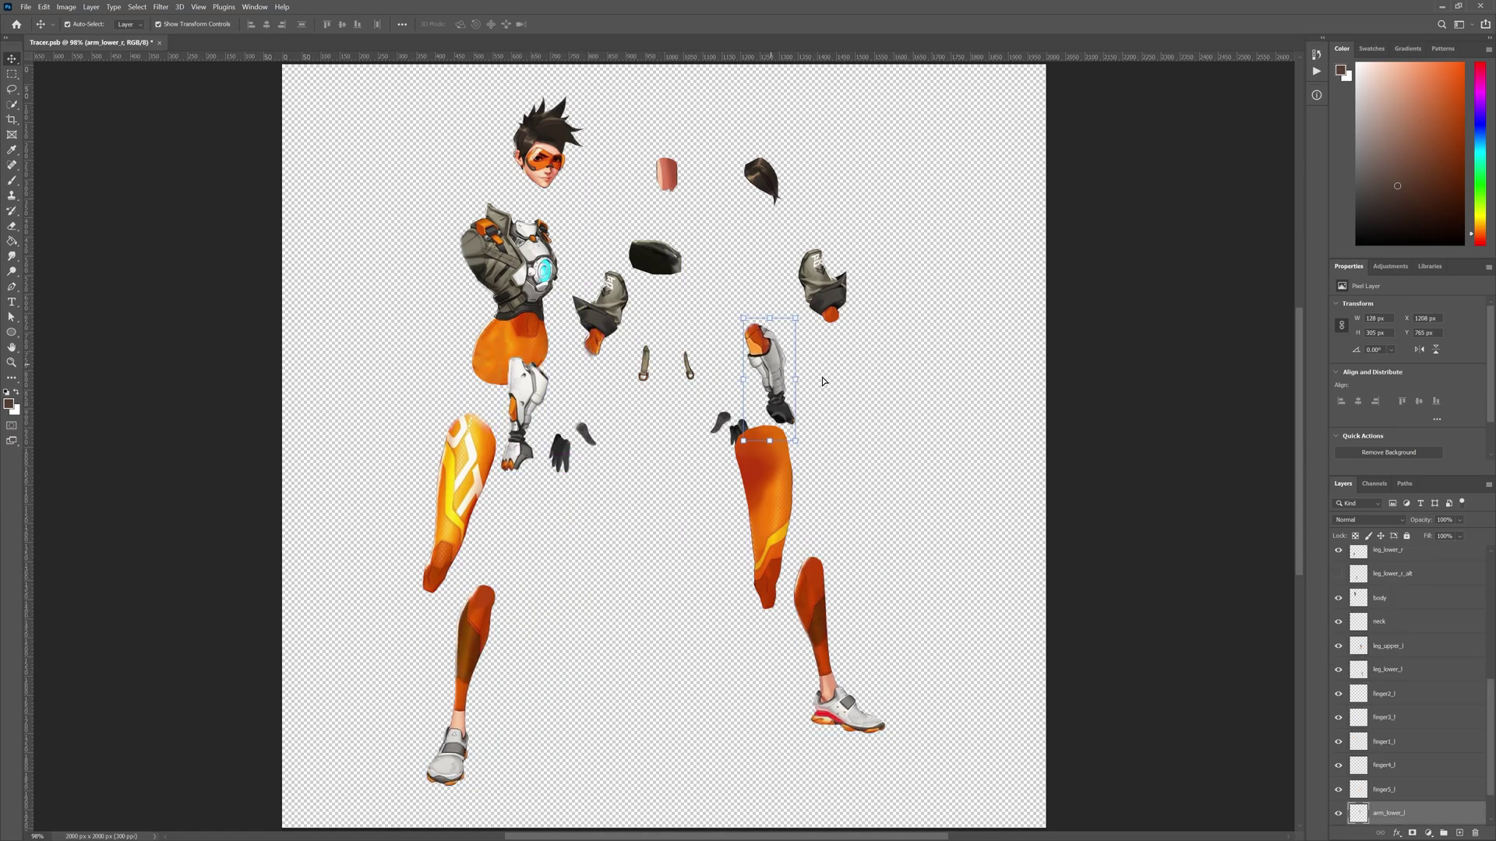
key("ctrl+z")
key("ctrl+z")
key("ctrl+z")
key("ctrl+z")
key("ctrl+z")
key("ctrl+z")
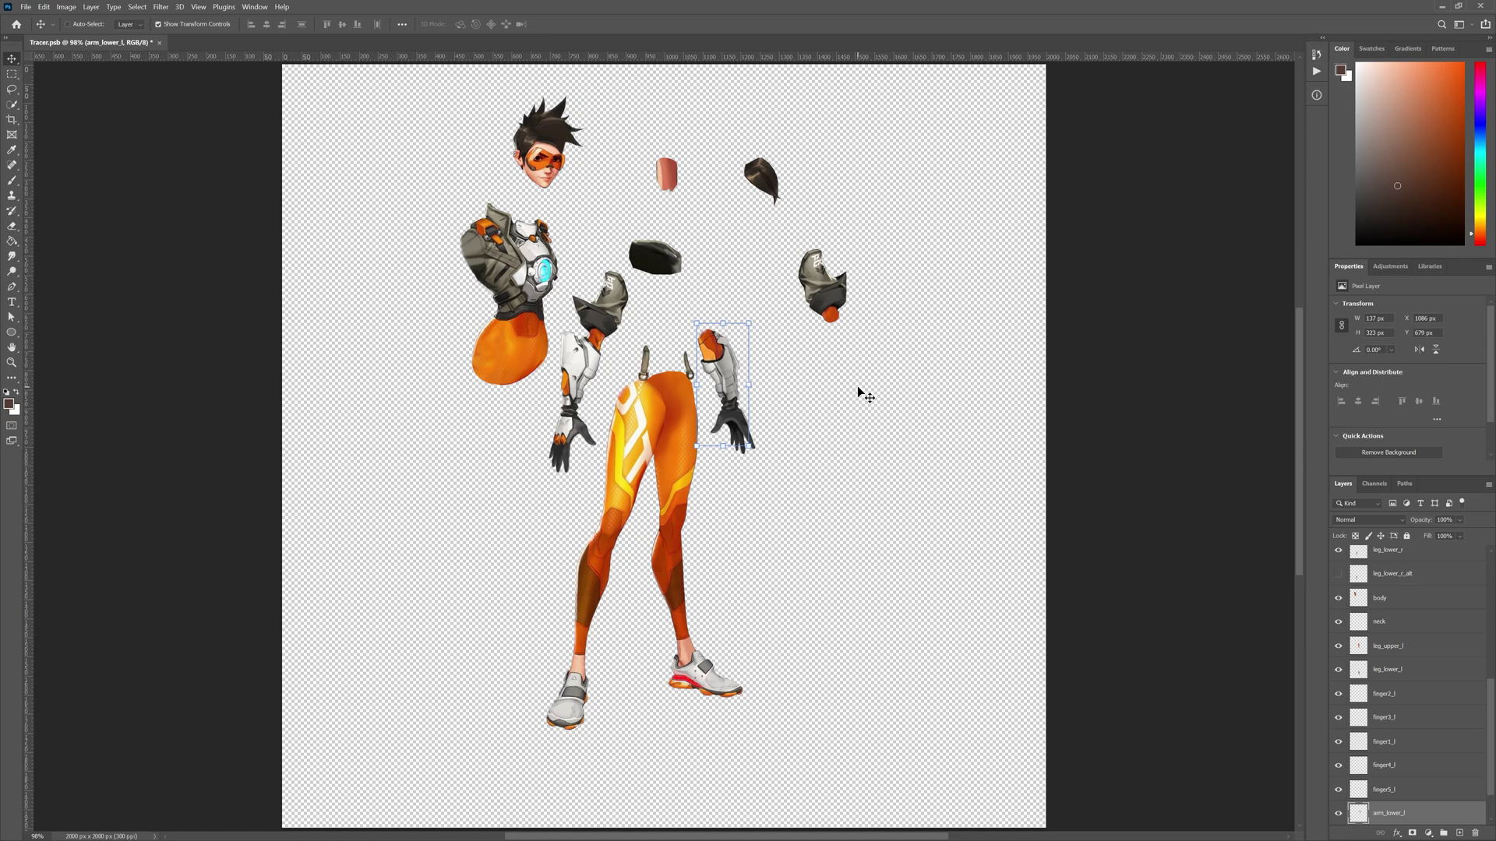
key("ctrl+z")
key("ctrl+z")
key("ctrl+z")
key("ctrl+z")
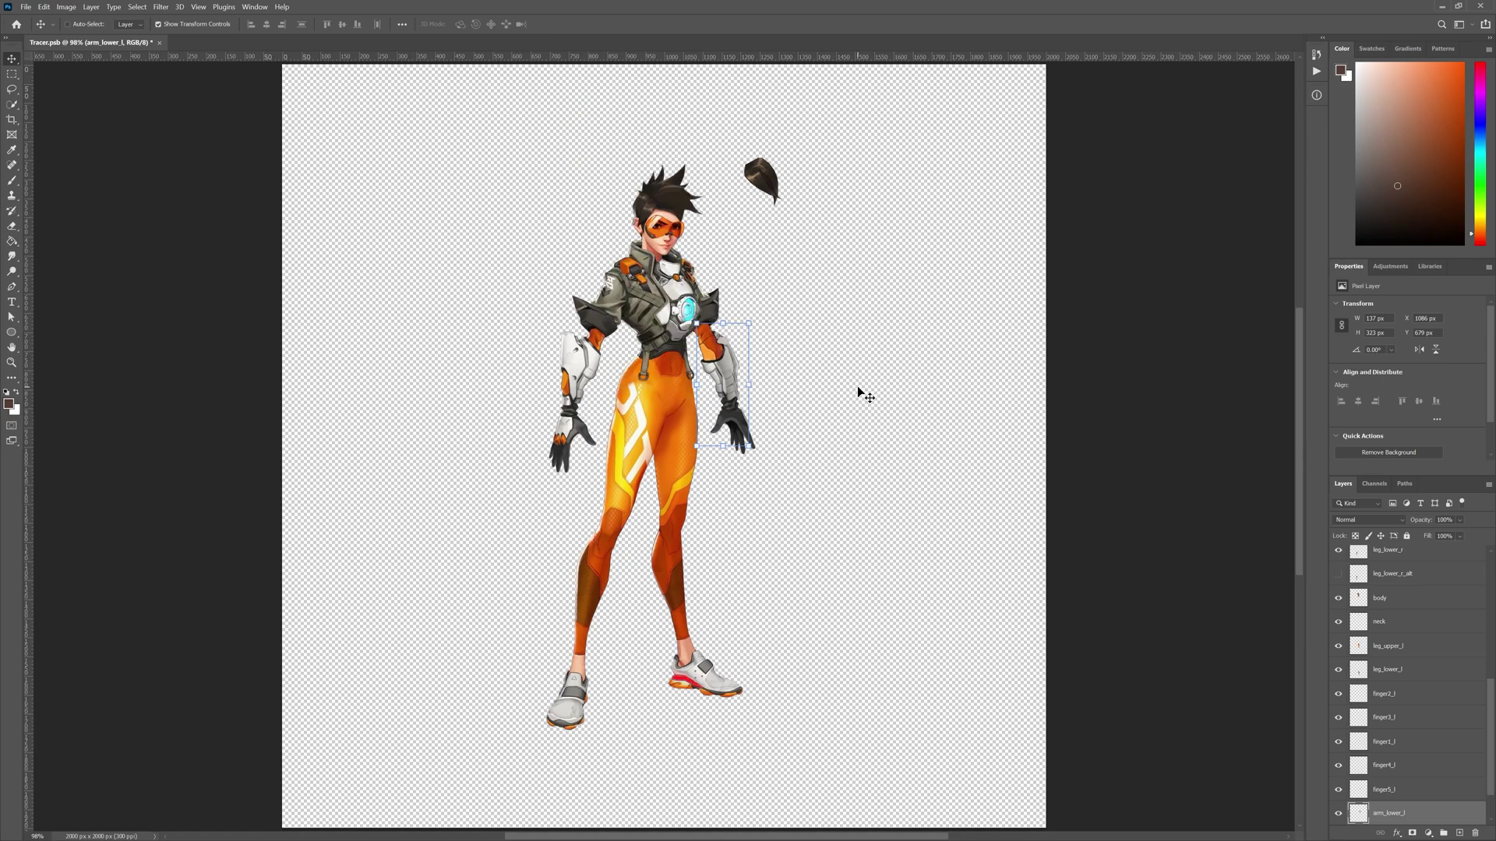
key("ctrl+z")
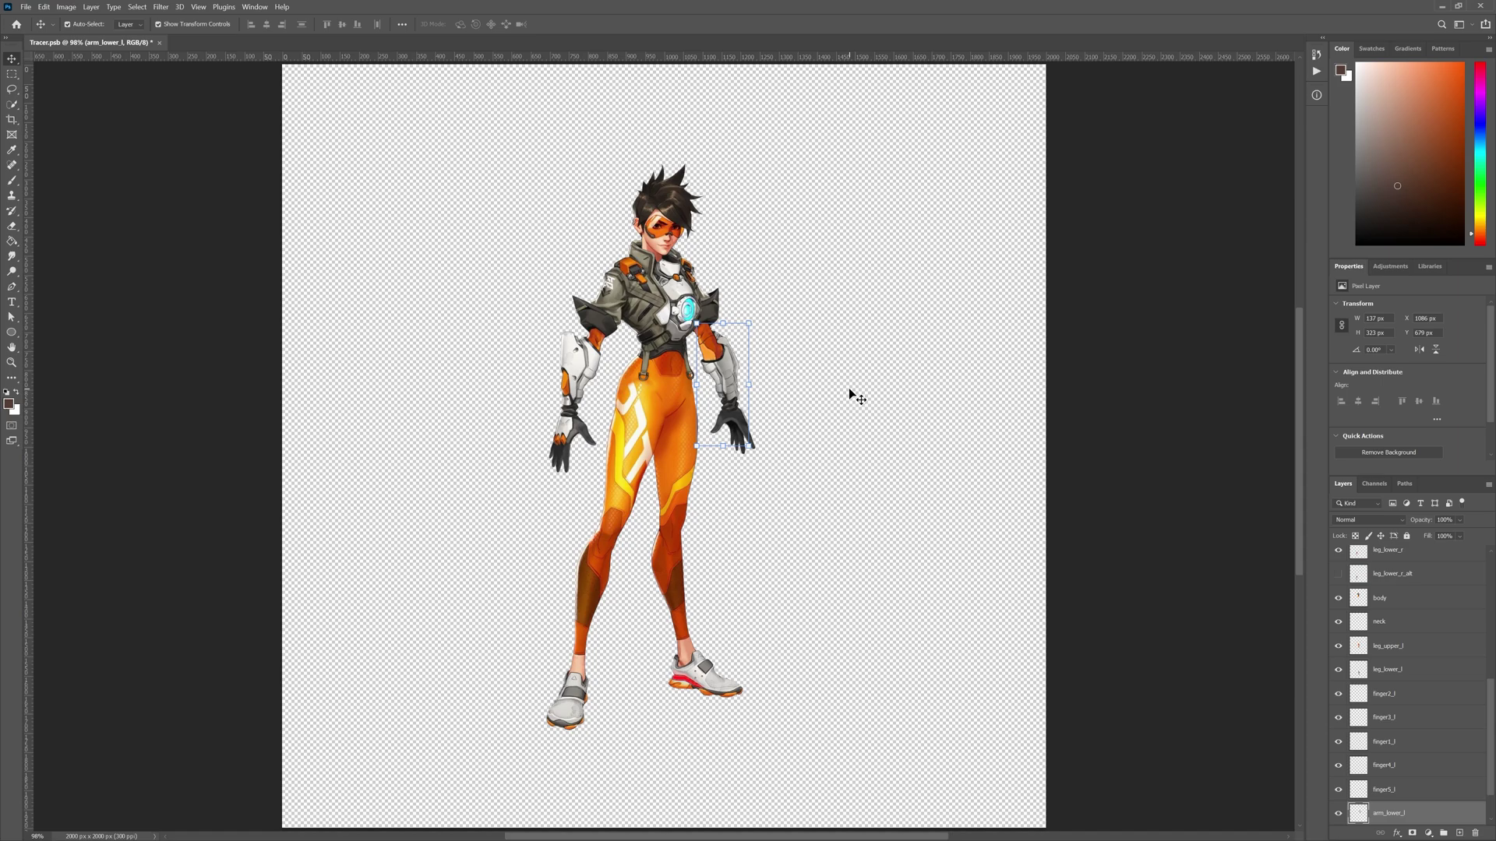
left_click(402, 299)
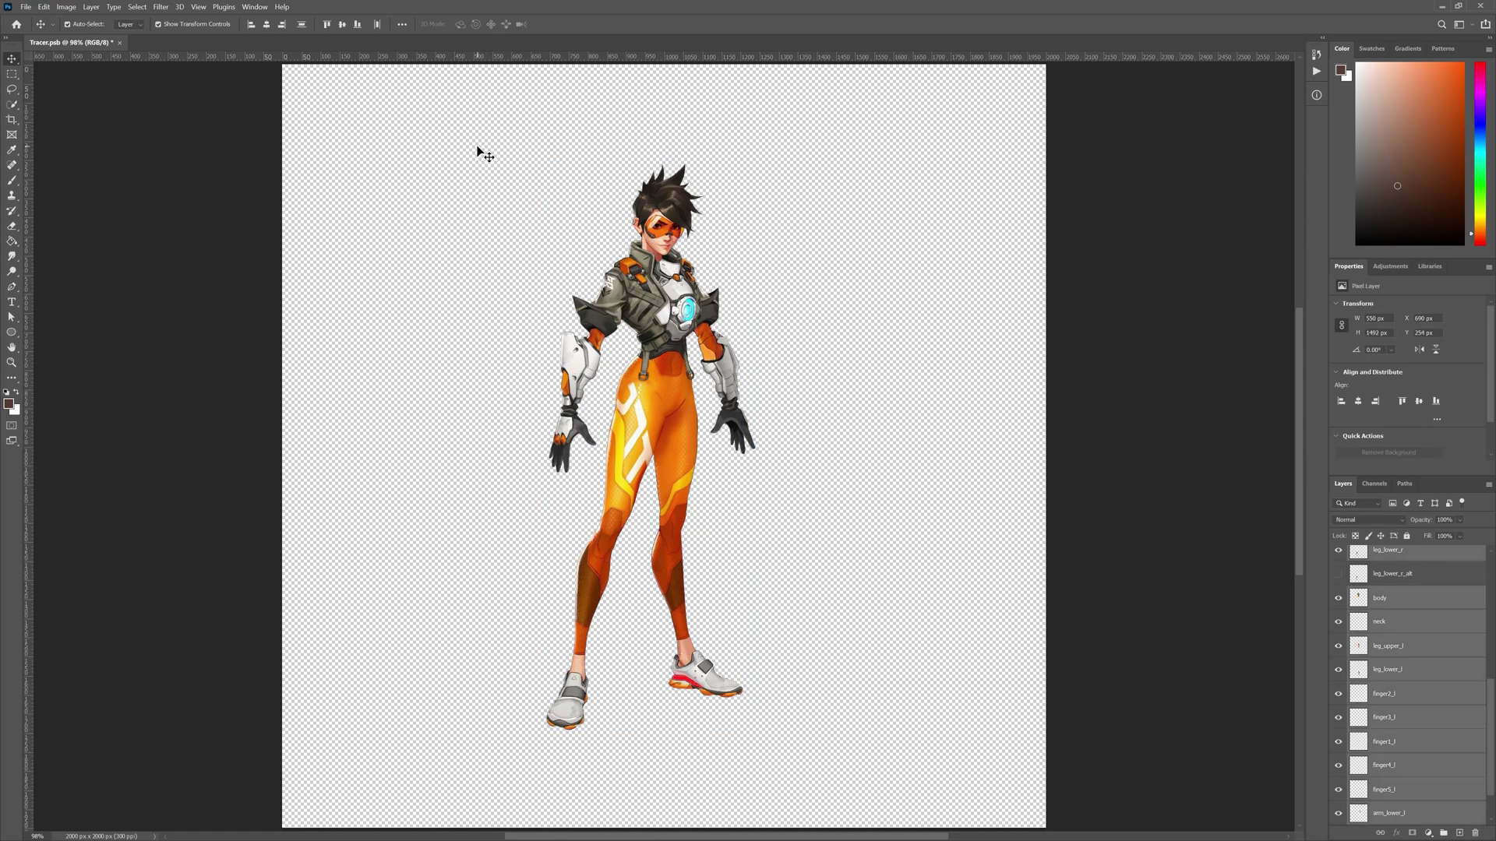
mouse_move(452, 135)
left_mouse_down()
mouse_move(771, 606)
mouse_move(854, 757)
mouse_move(471, 147)
mouse_move(829, 759)
mouse_move(466, 142)
left_mouse_up()
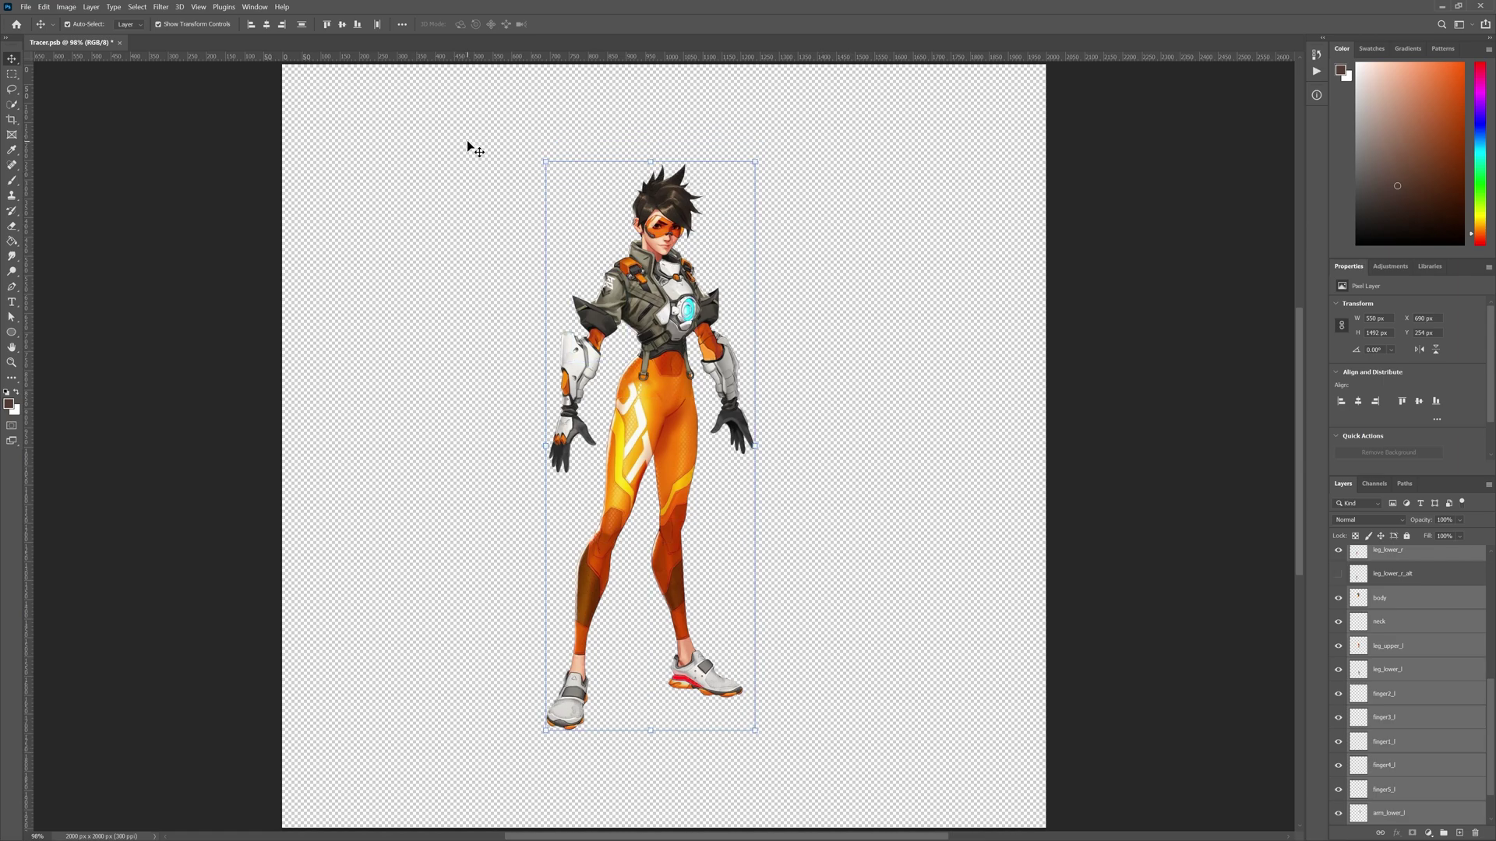
- Make the hidden tail layer visible, move it onto the hip and enlarge it
left_click(520, 208)
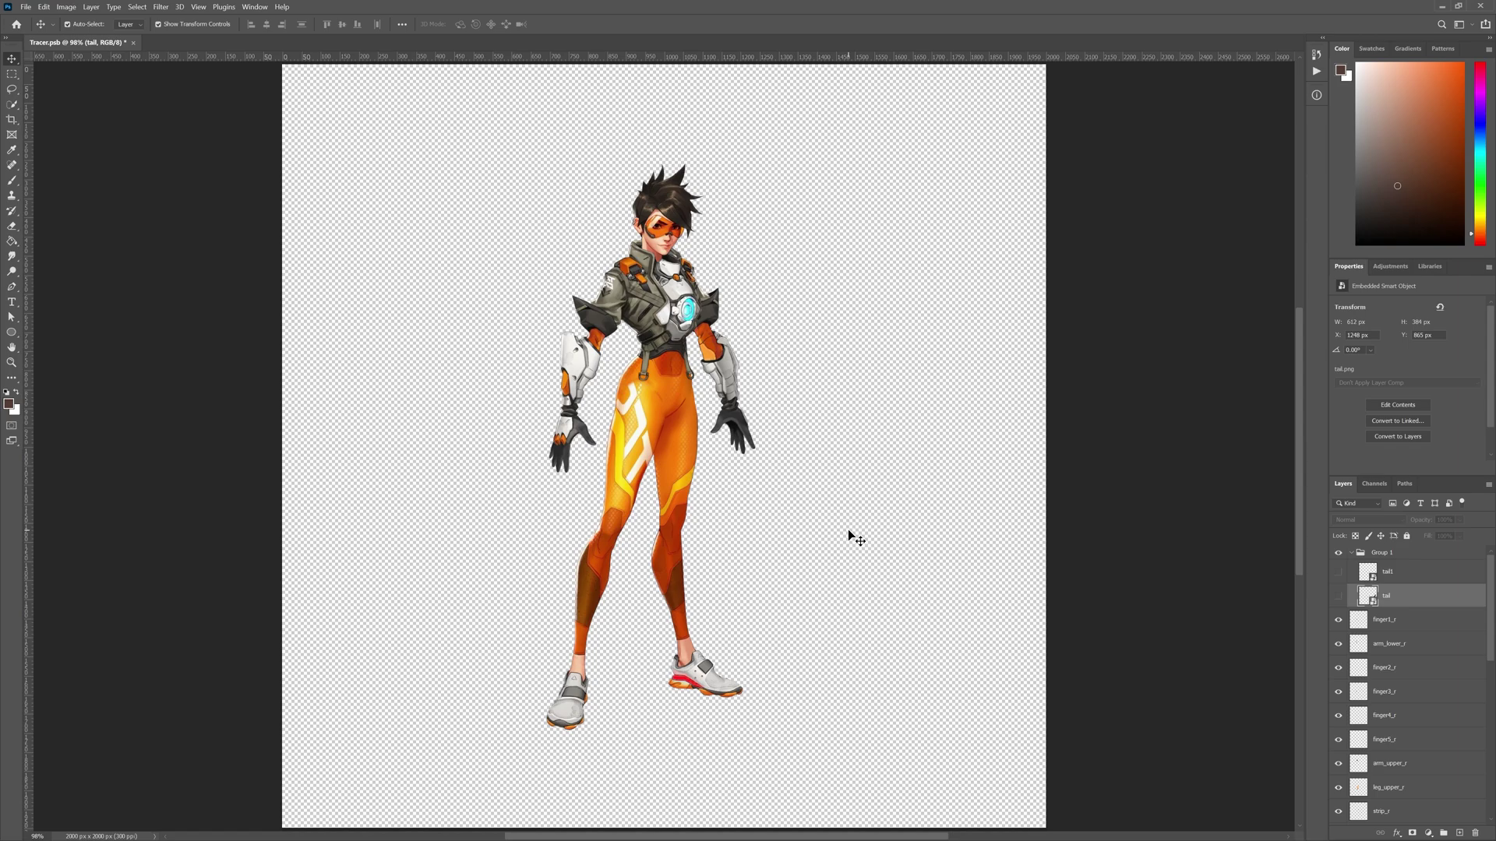
left_click(1339, 597)
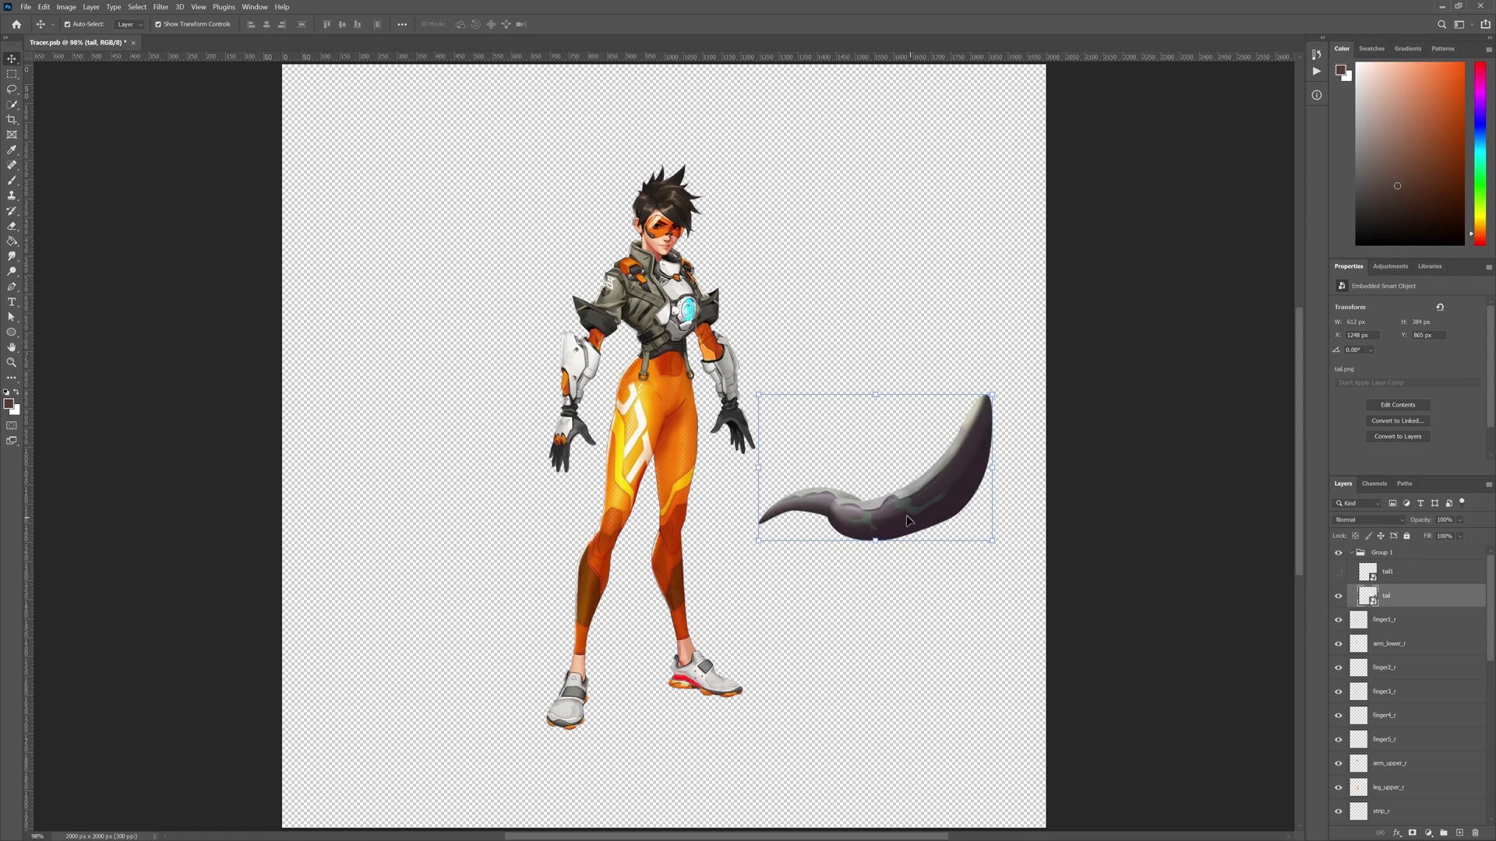
left_click_drag(925, 509, 581, 469)
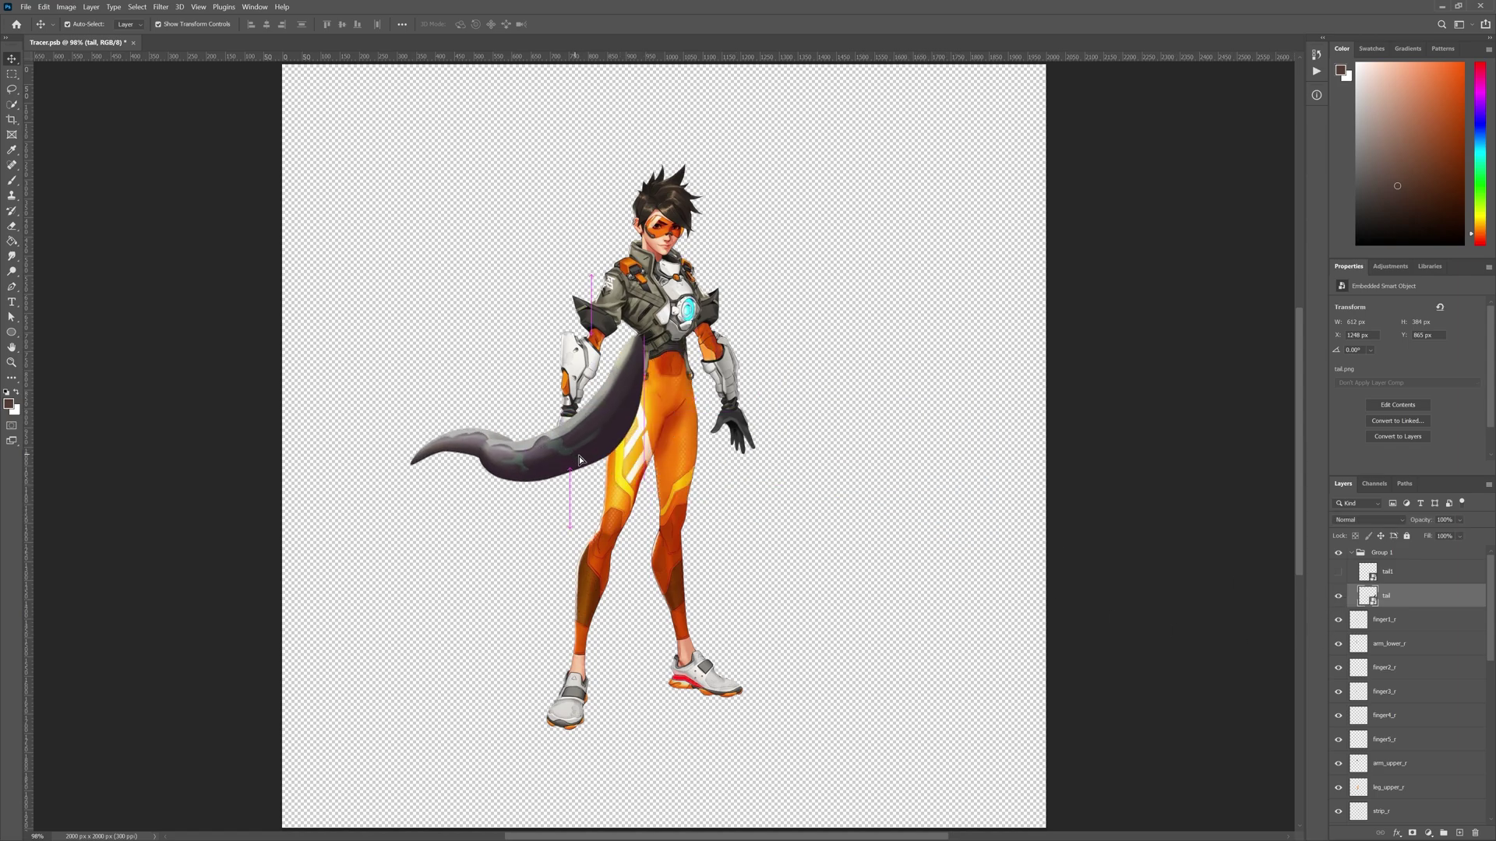
key("ctrl+t")
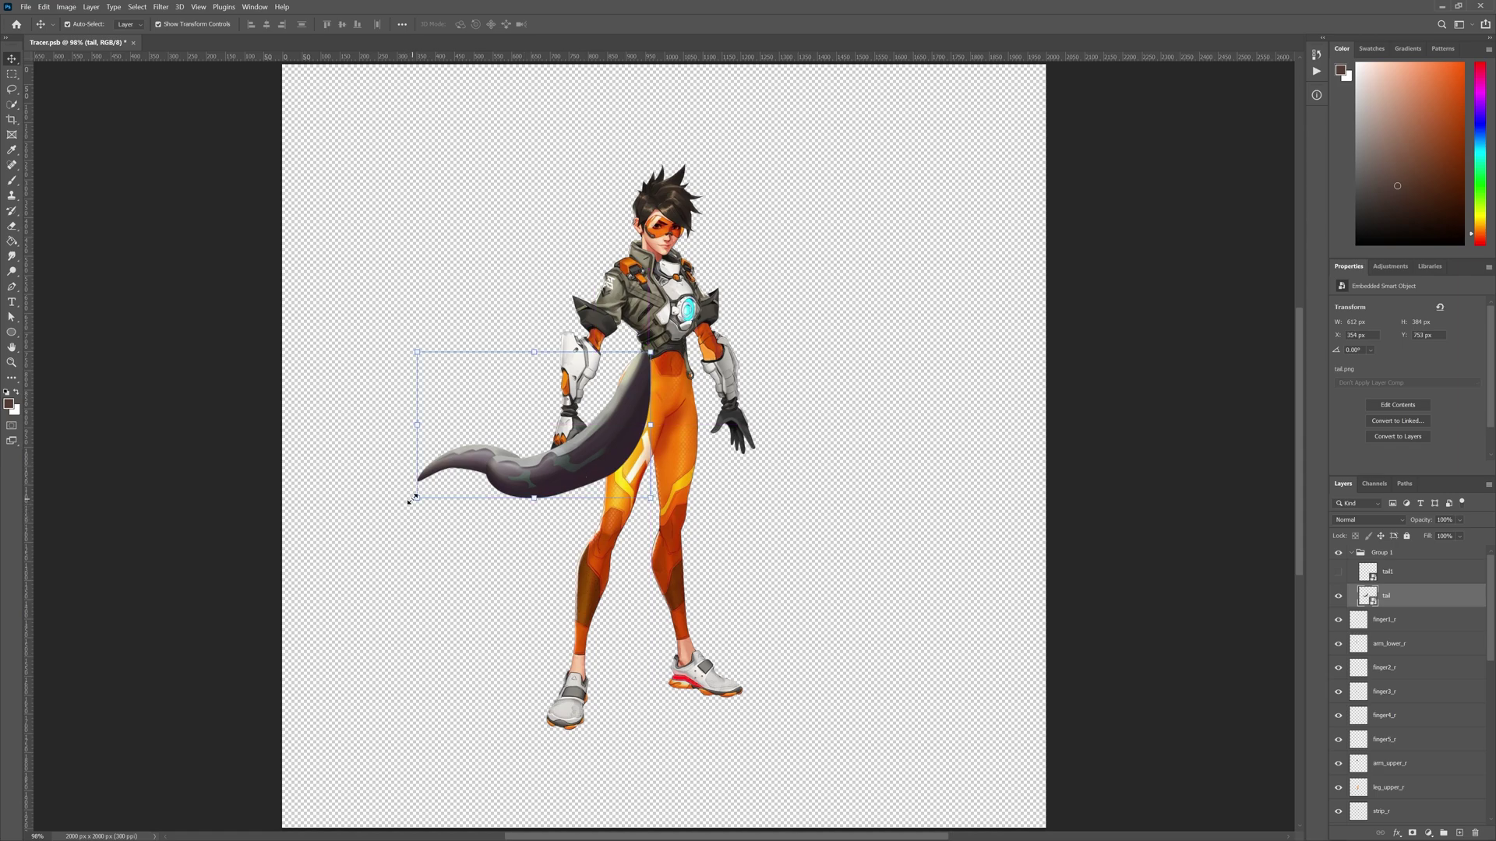
left_click_drag(415, 497, 408, 505)
key("Return")
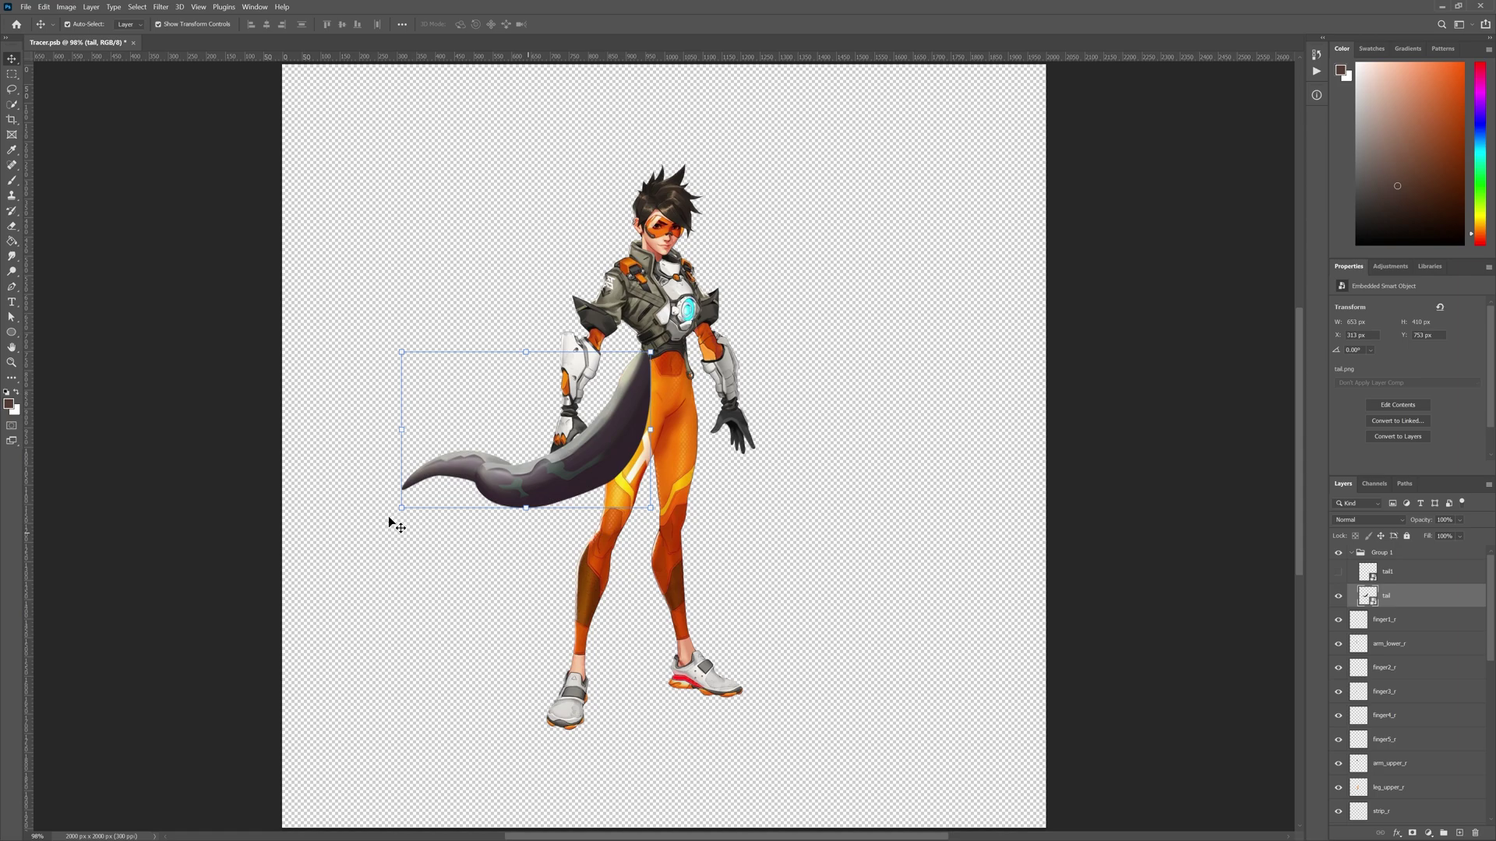
mouse_move(533, 468)
left_mouse_down()
mouse_move(419, 471)
mouse_move(467, 511)
mouse_move(644, 479)
mouse_move(758, 484)
left_mouse_up()
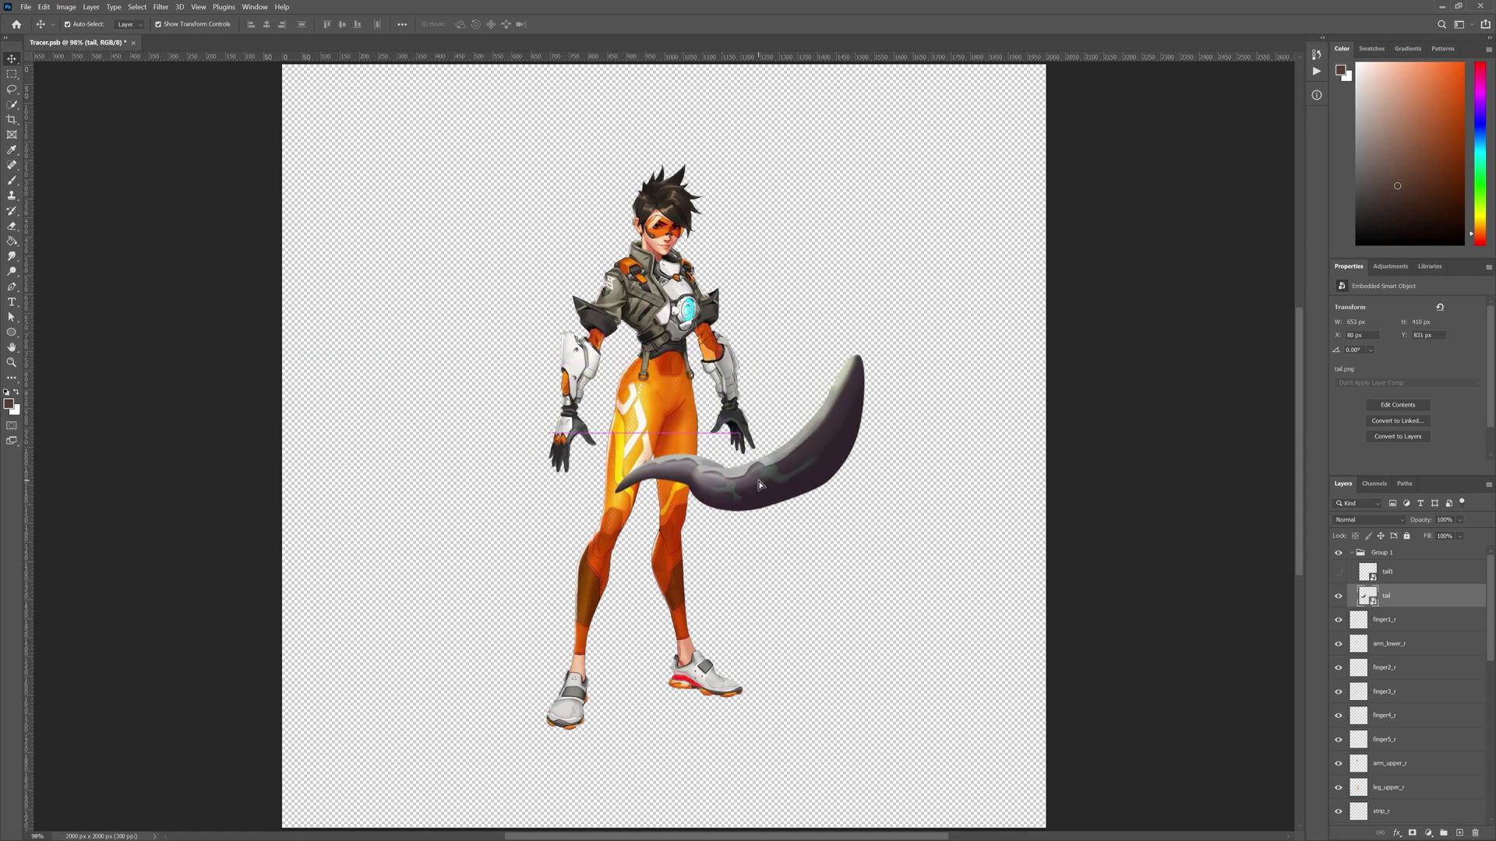
- Make tail1 visible and position both tails beside the character
left_click(1340, 573)
left_click_drag(908, 597, 892, 656)
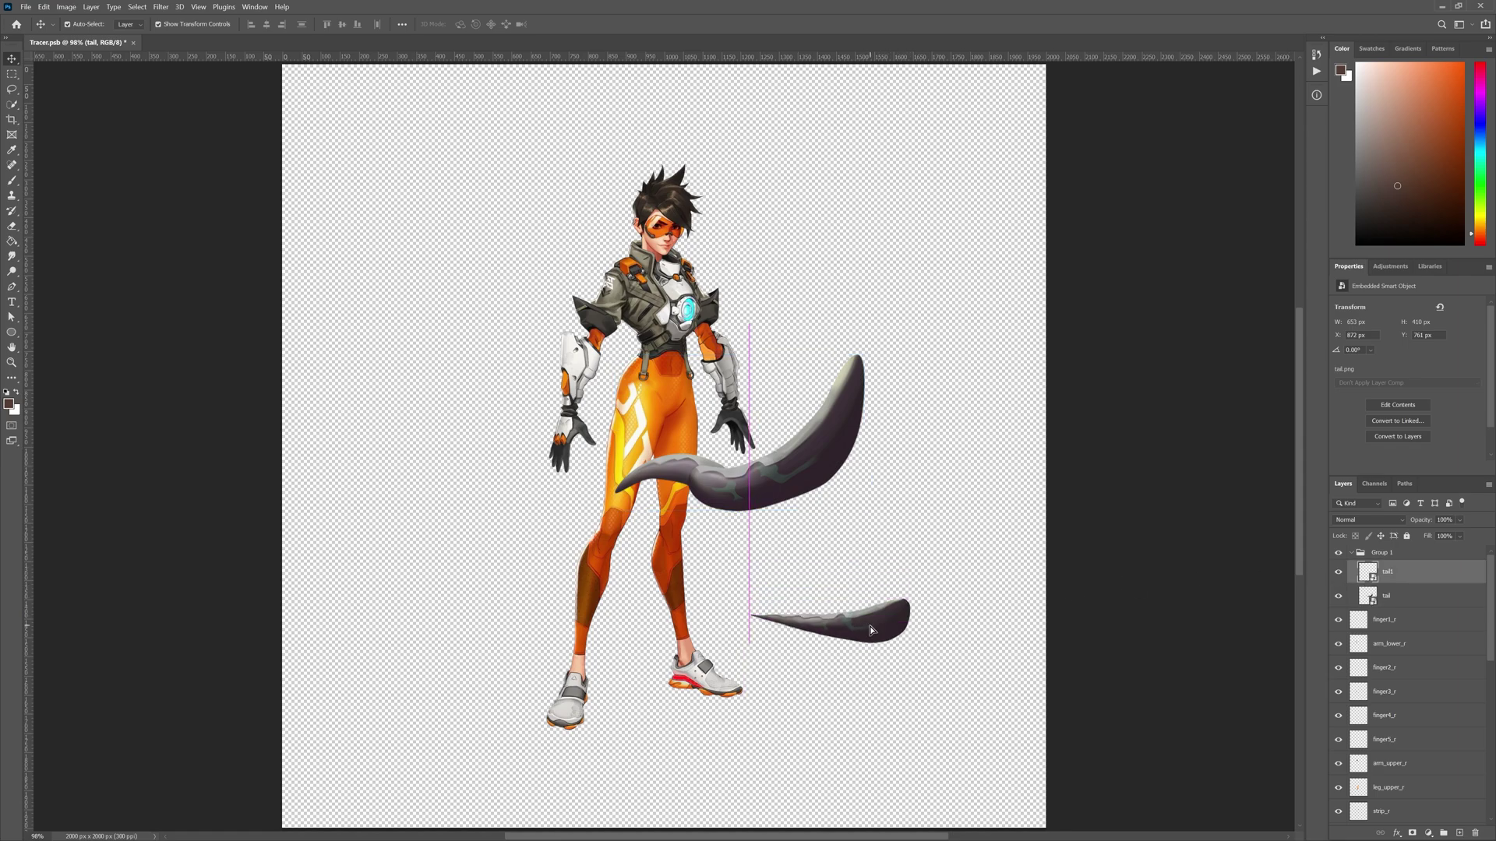
mouse_move(777, 501)
left_mouse_down()
mouse_move(884, 530)
mouse_move(641, 505)
mouse_move(508, 520)
mouse_move(475, 557)
left_mouse_up()
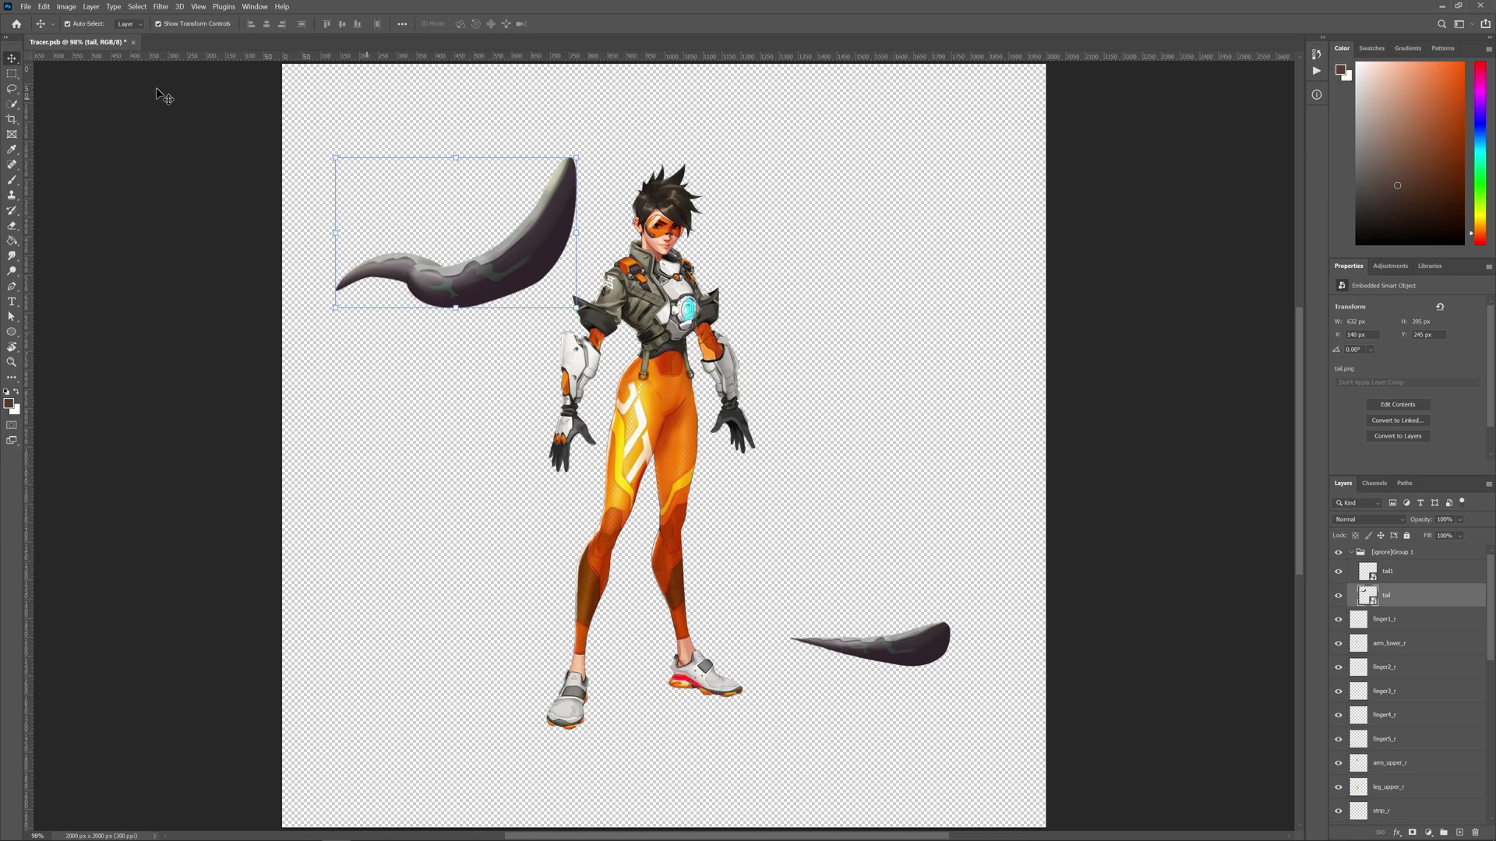
- Puppet Warp the upper tail into a flat horizontal streak and shift it left
left_click(43, 5)
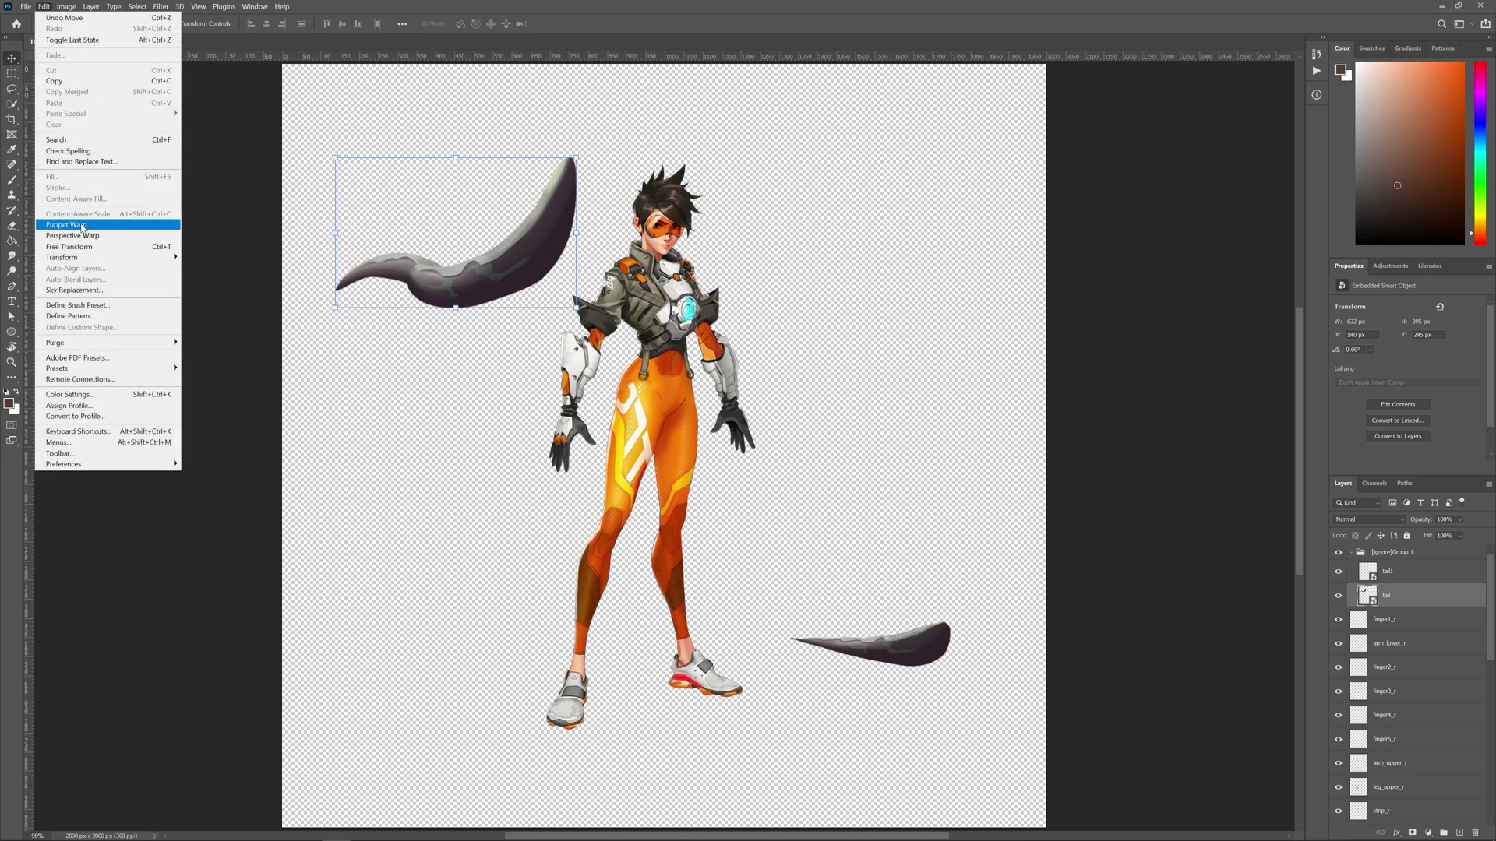
left_click(94, 225)
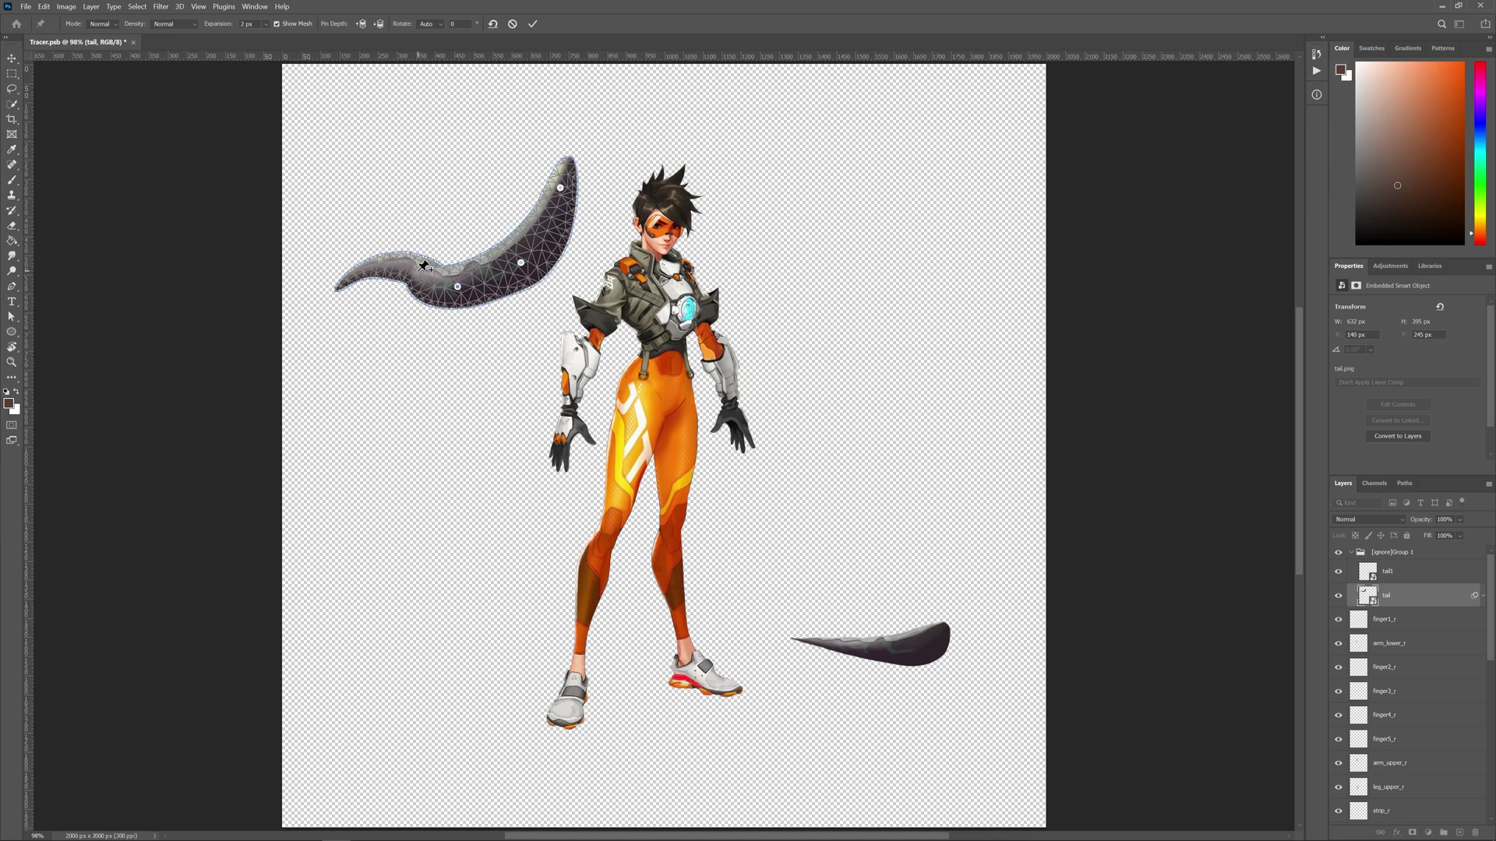
left_click_drag(423, 266, 323, 280)
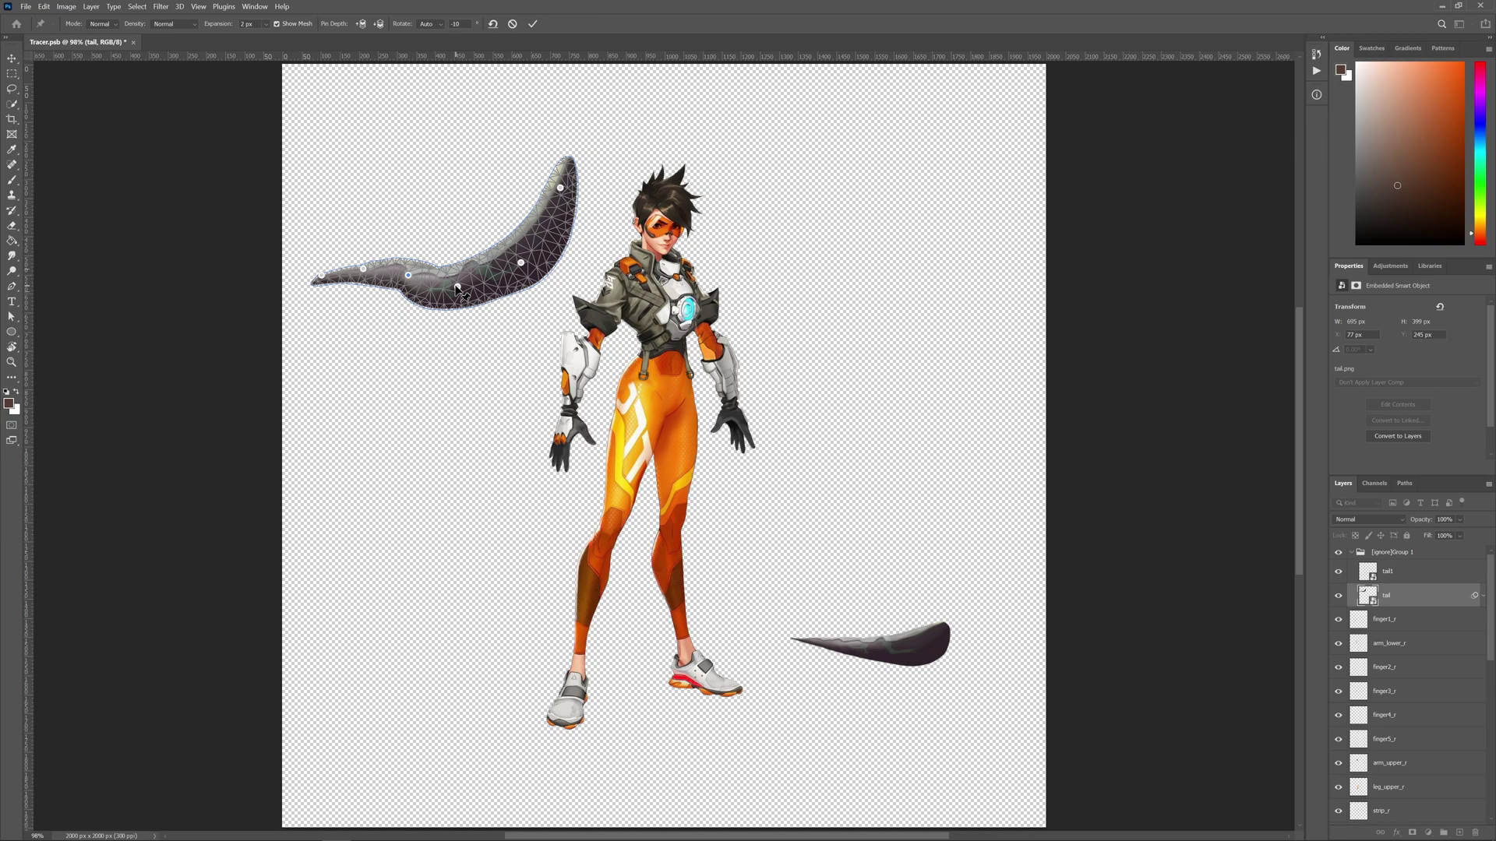
mouse_move(457, 288)
left_mouse_down()
mouse_move(466, 274)
mouse_move(527, 273)
left_mouse_up()
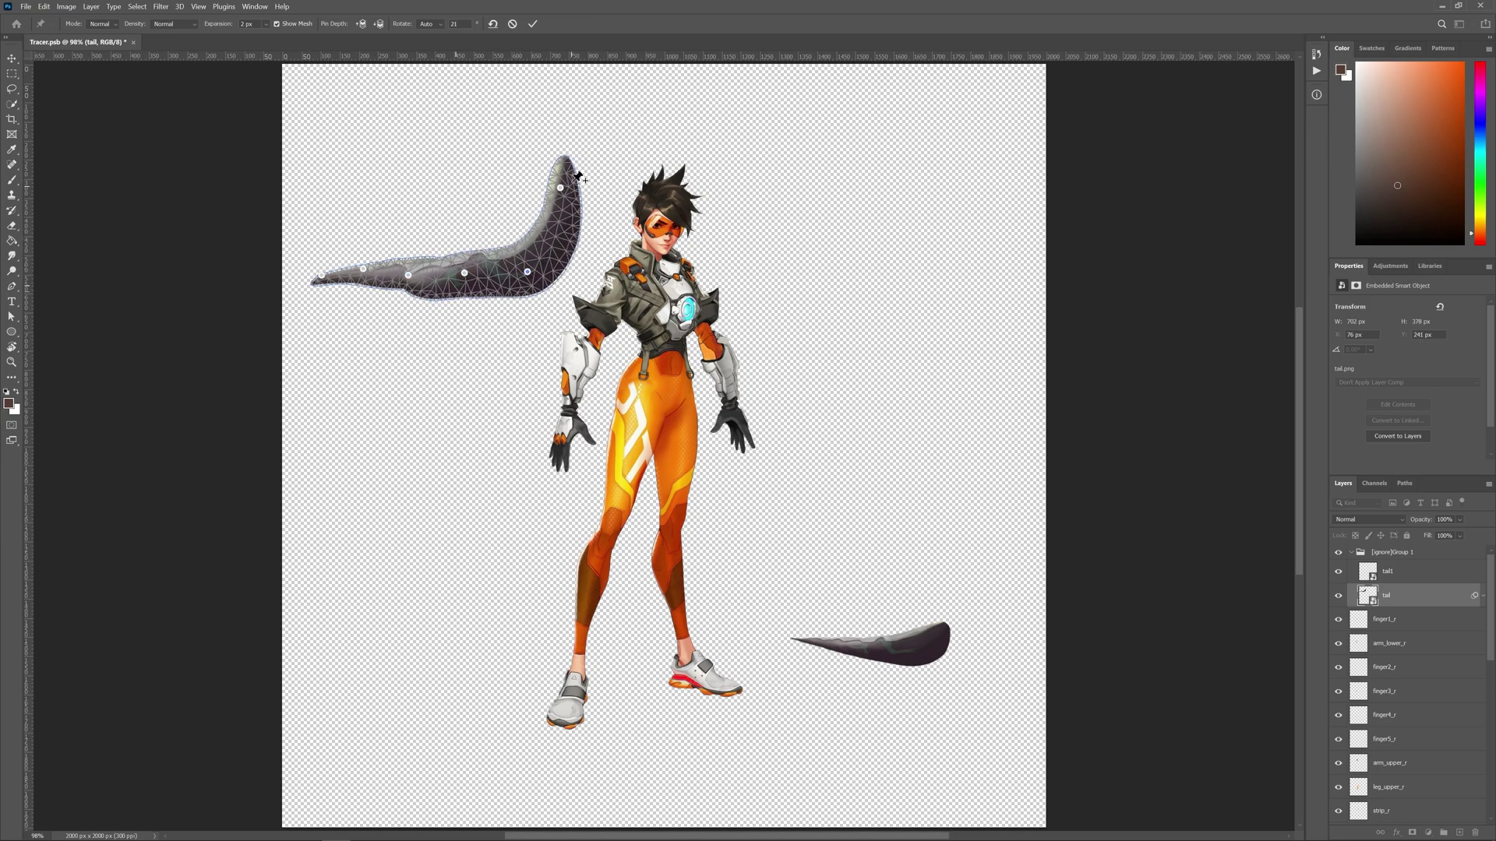
left_click_drag(559, 188, 612, 258)
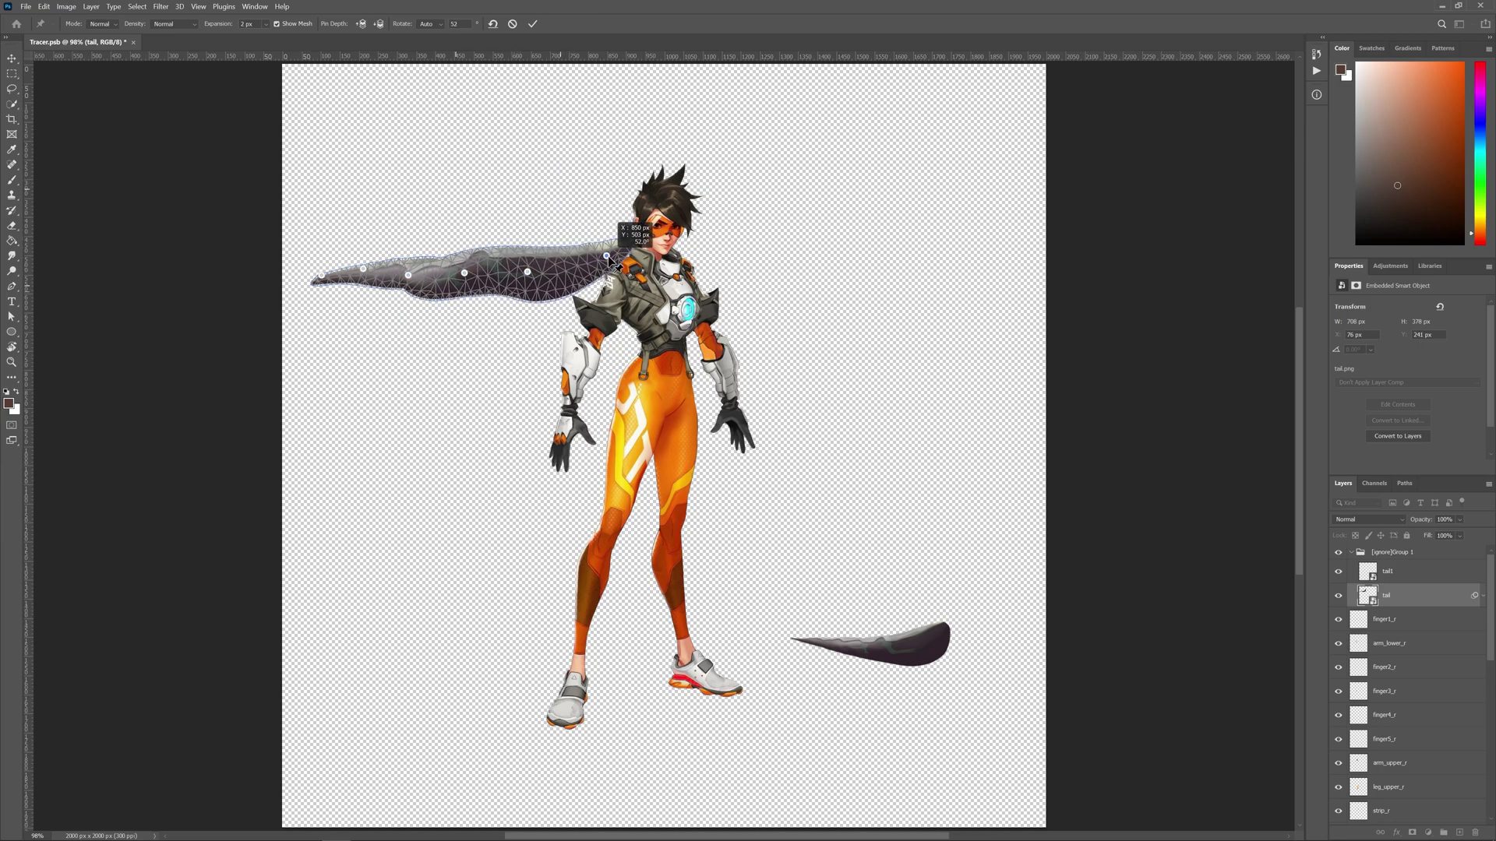
left_click(533, 25)
left_click_drag(524, 271, 504, 268)
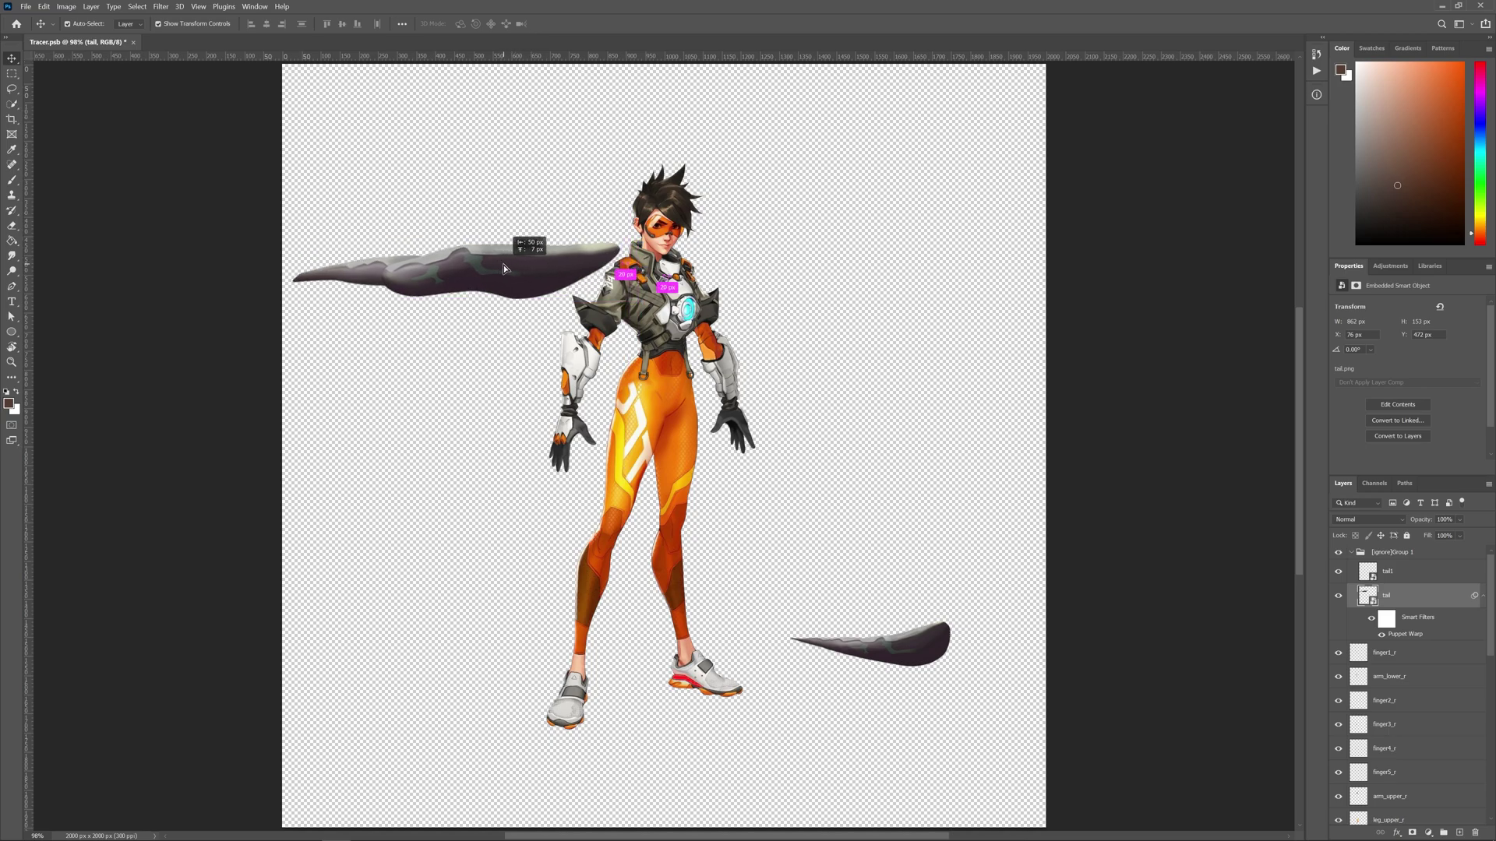
- Apply Liquify to the tail layer, checking it with Show Backdrop toggled off and on
left_click(200, 6)
mouse_move(159, 6)
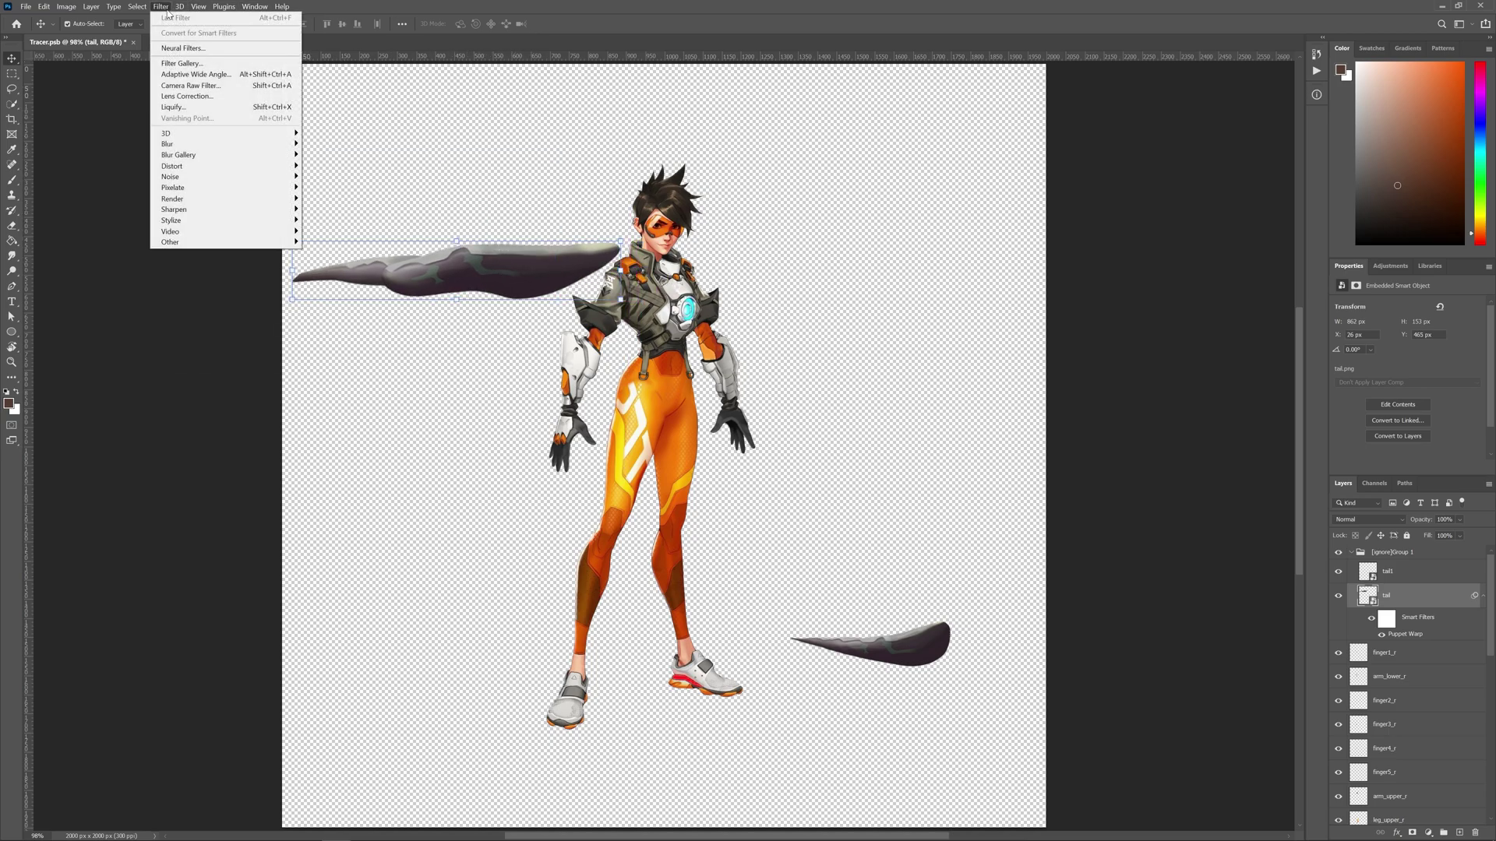
left_click(211, 108)
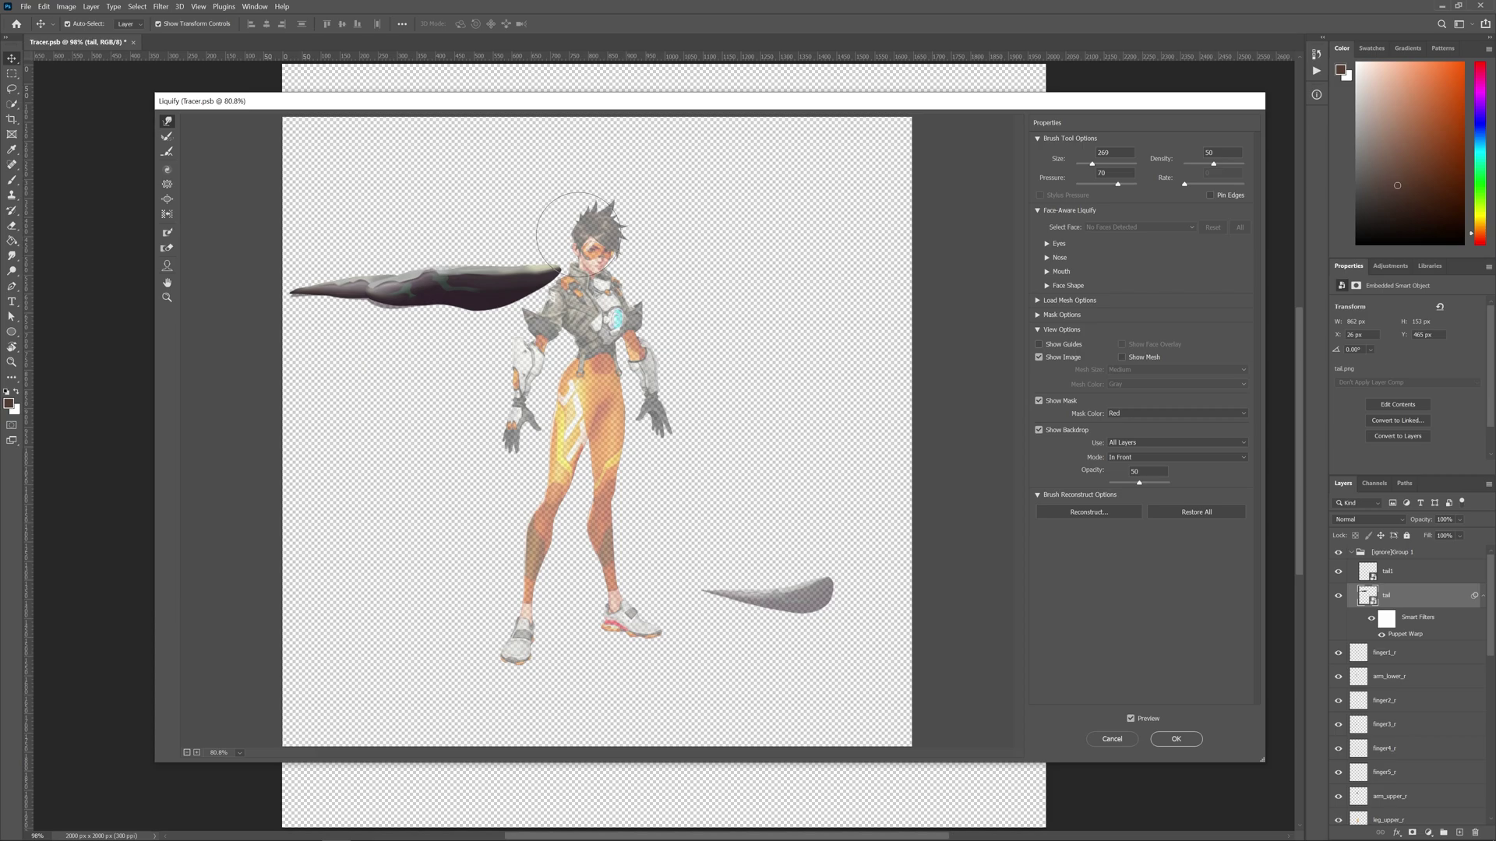
left_click(1053, 432)
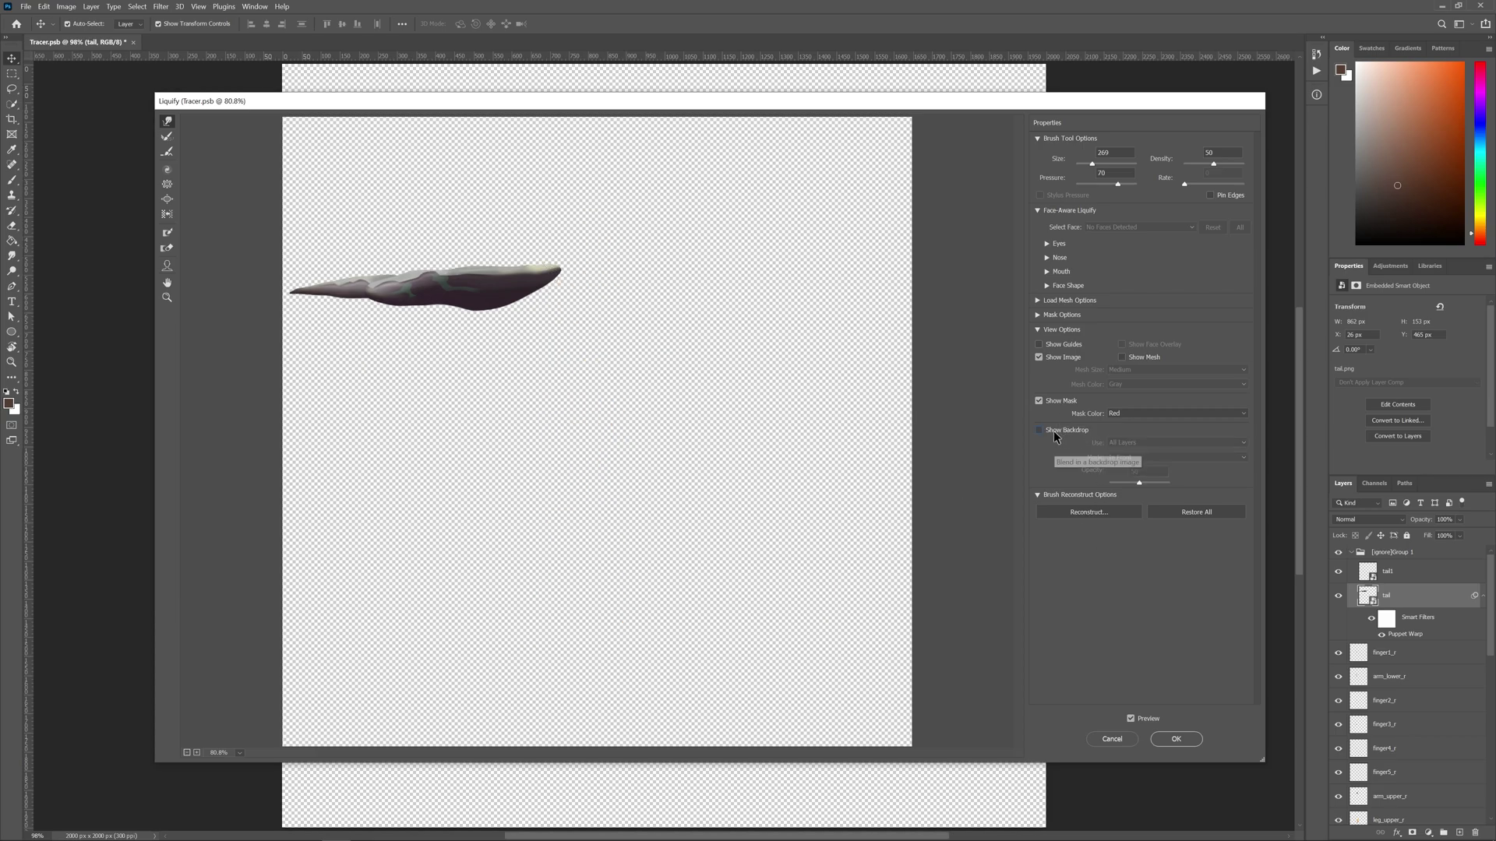
left_click(1054, 431)
left_click(1053, 431)
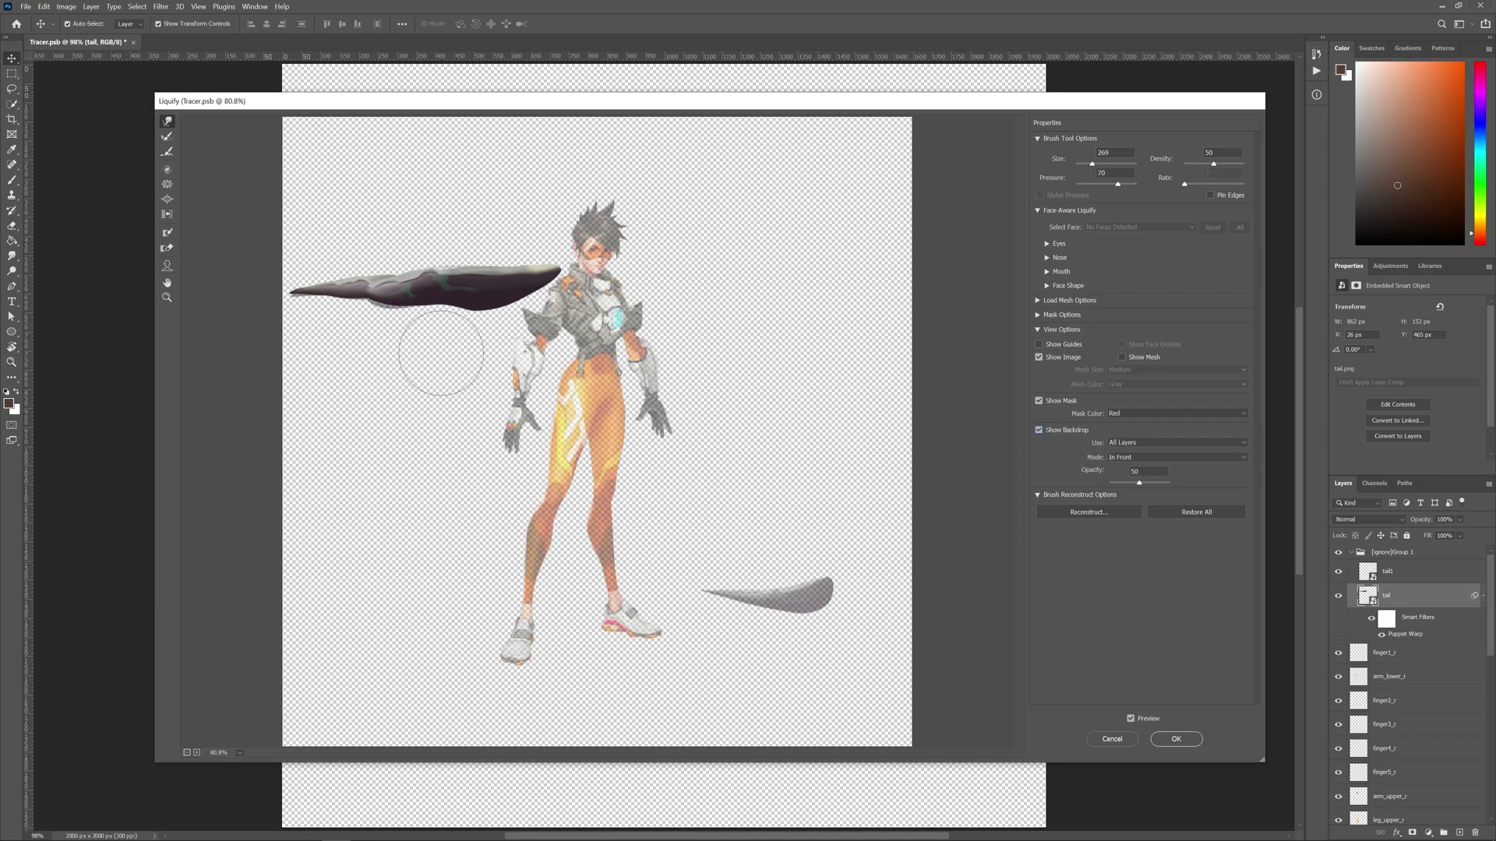
key("Return")
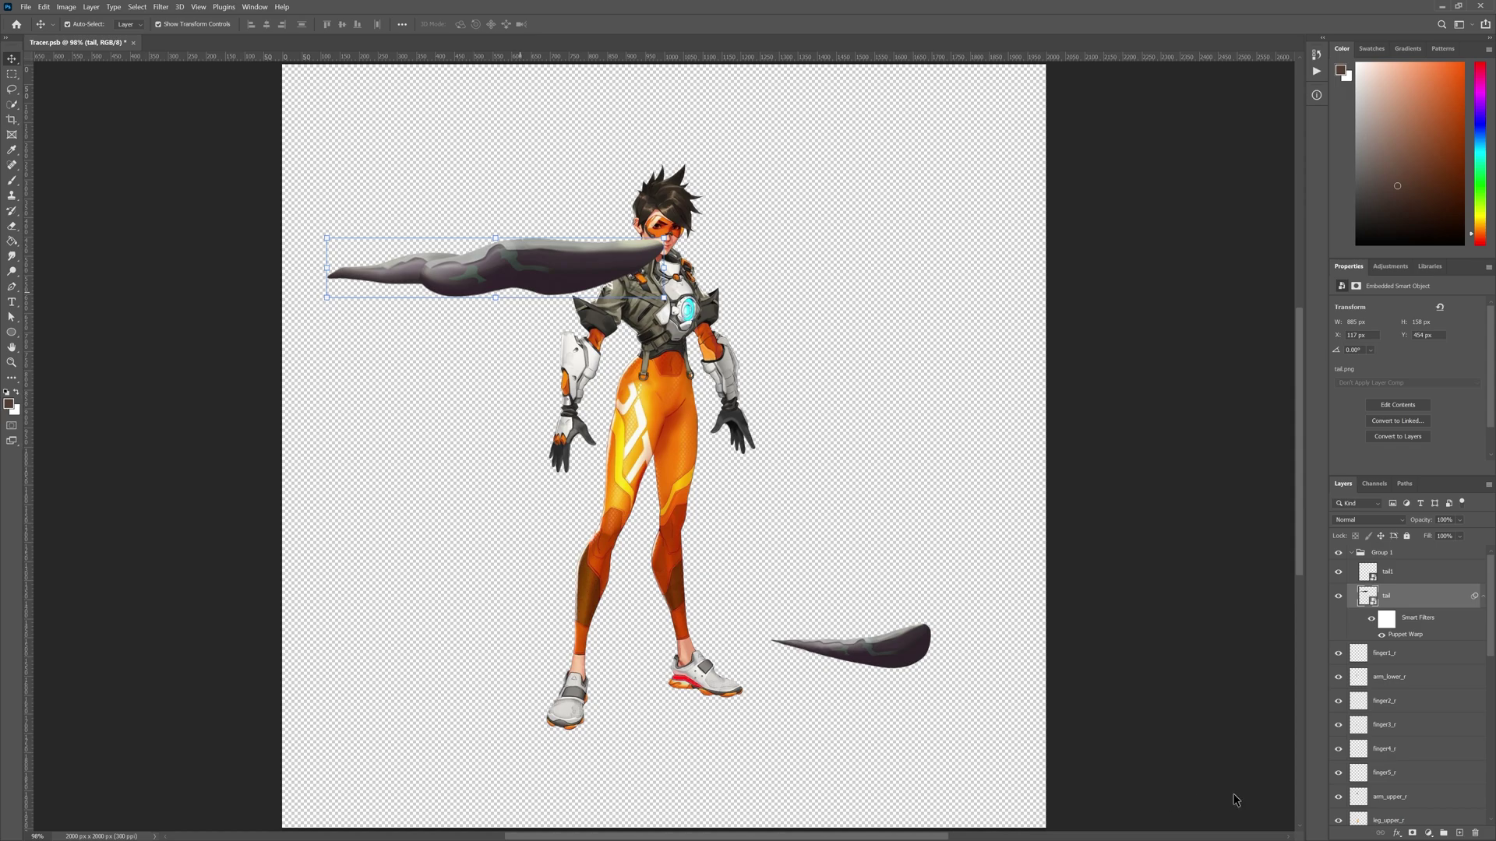
- Zoom in and smudge the tail's lower edge downward and to the right
key("z")
left_click_drag(441, 270, 461, 252)
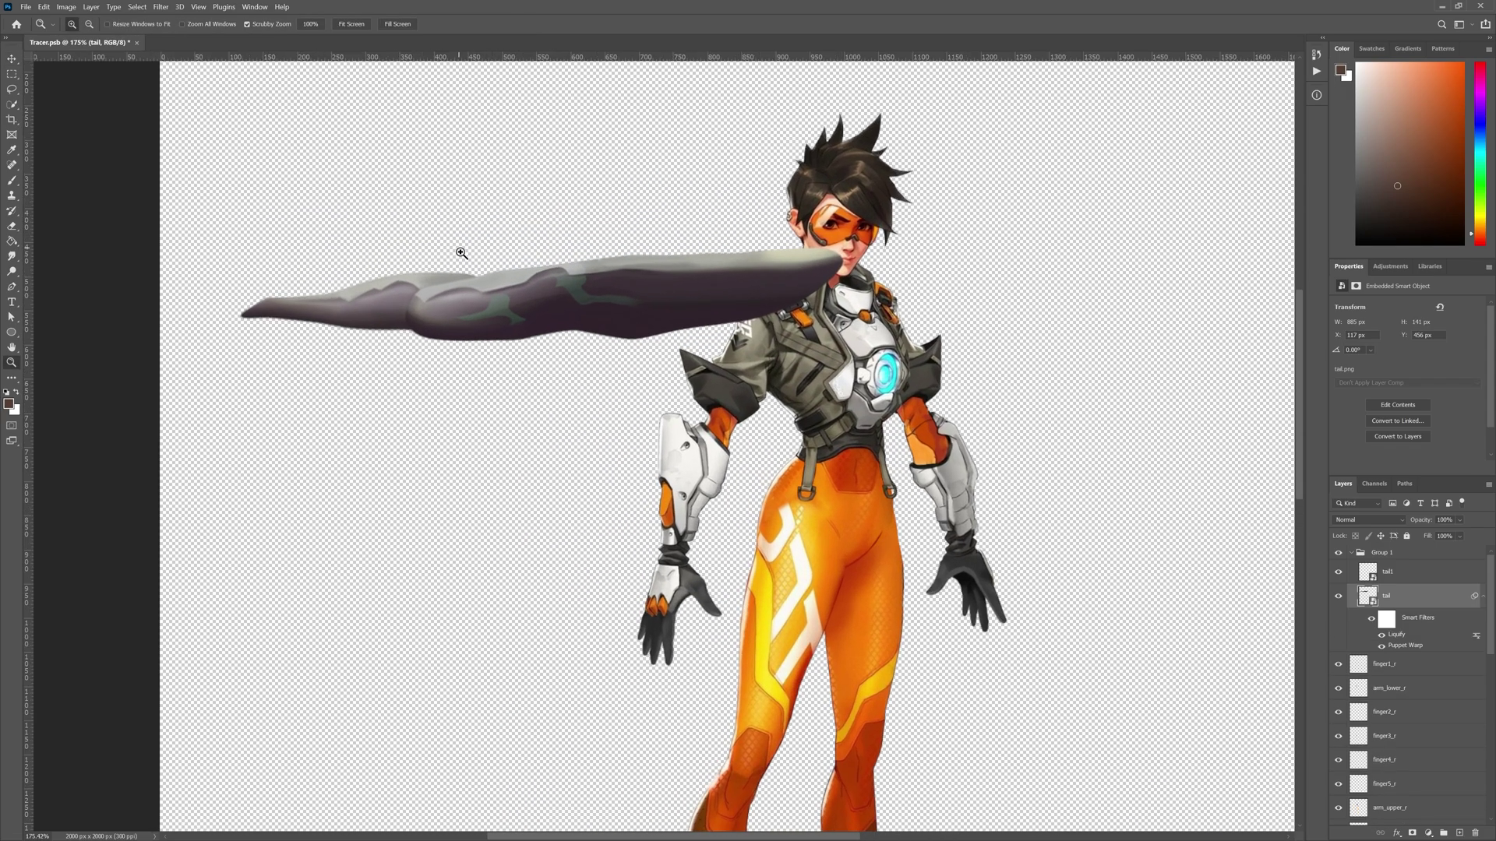
left_click(13, 257)
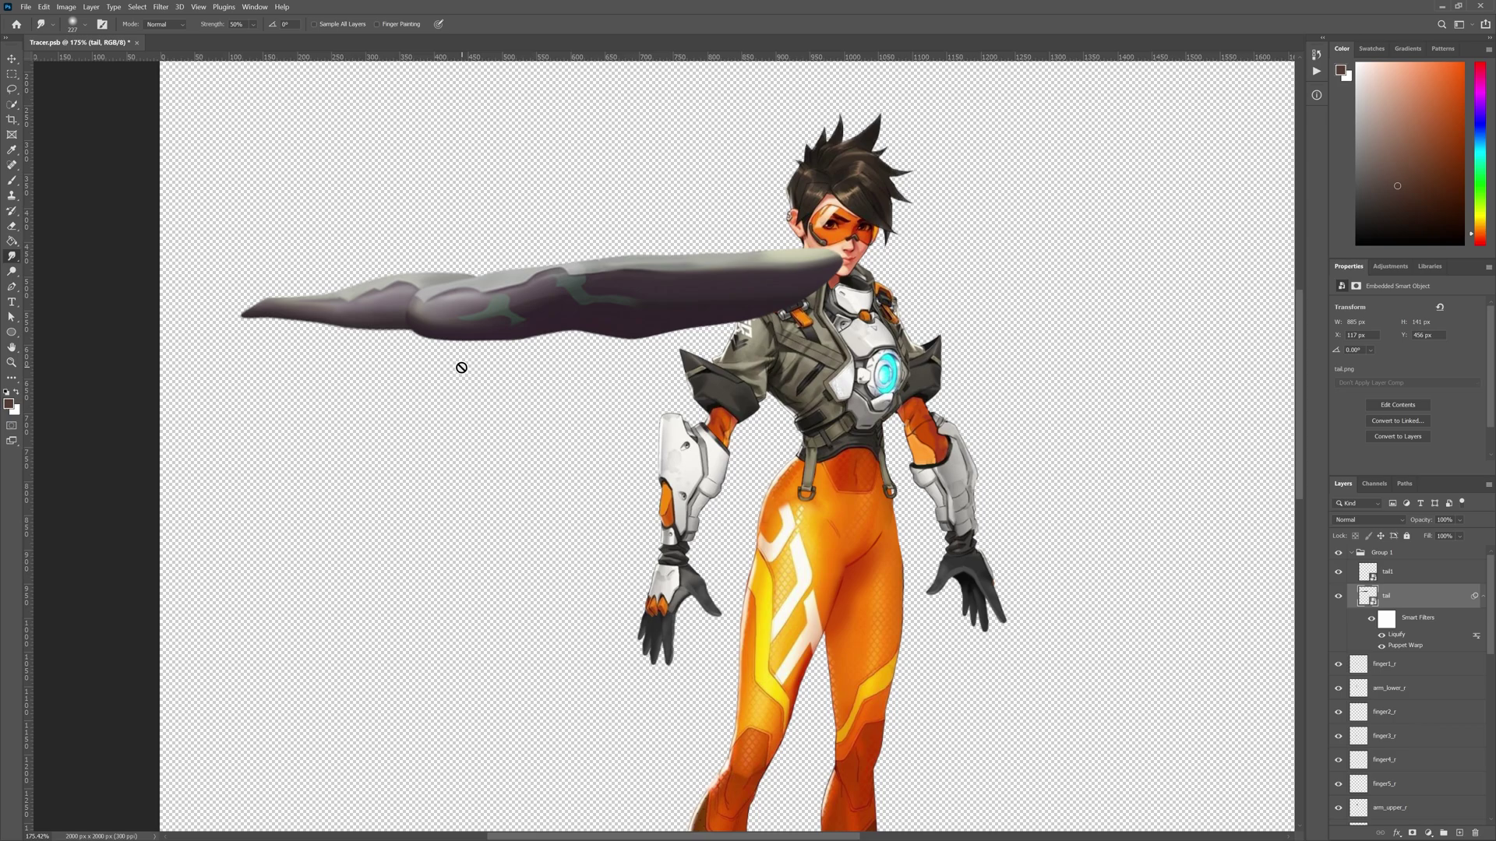
key("v")
left_click(14, 257)
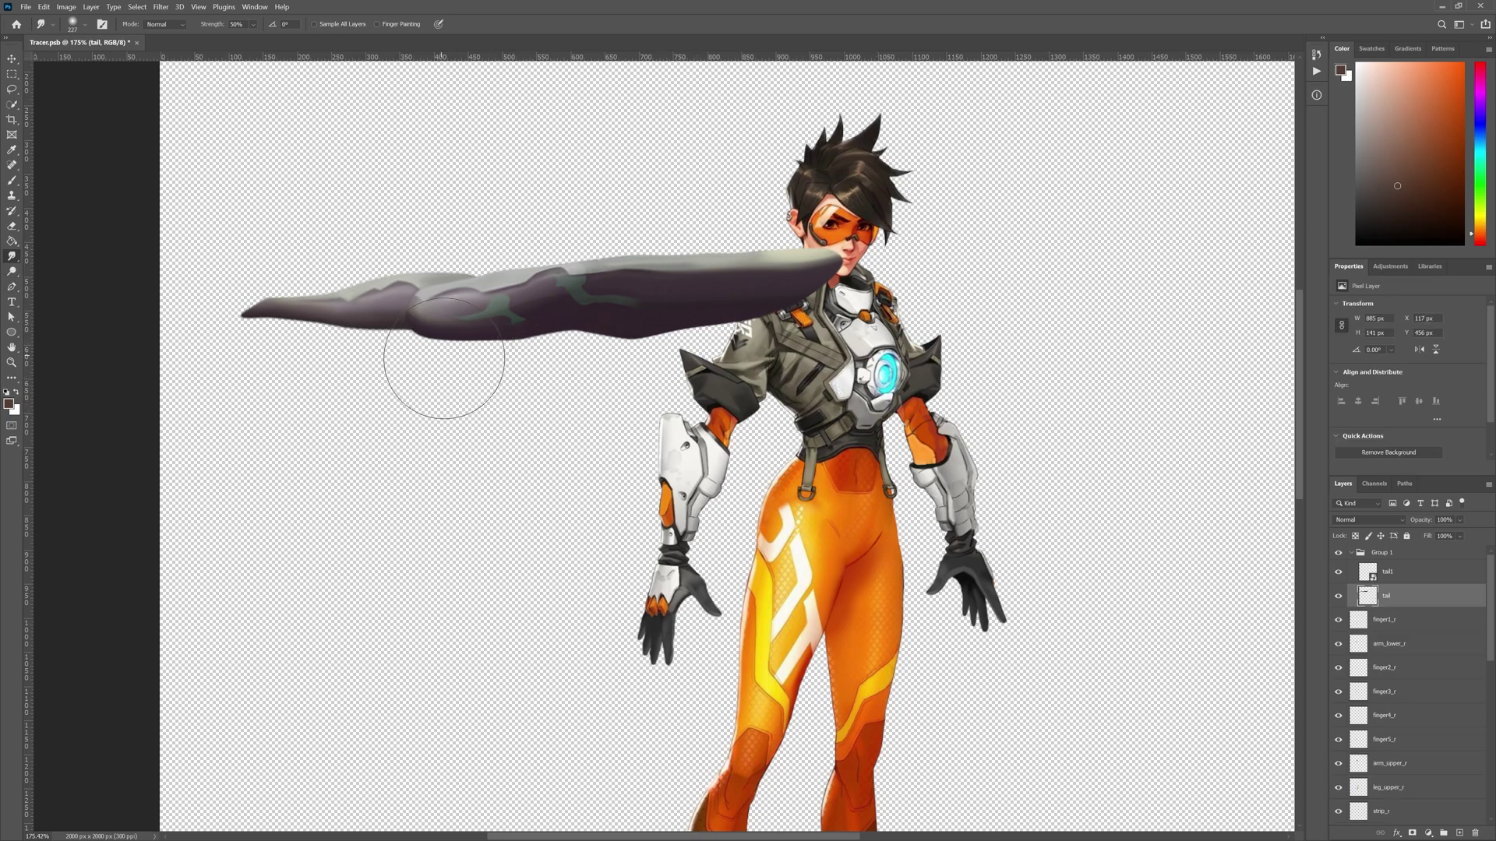
left_click_drag(431, 336, 434, 354)
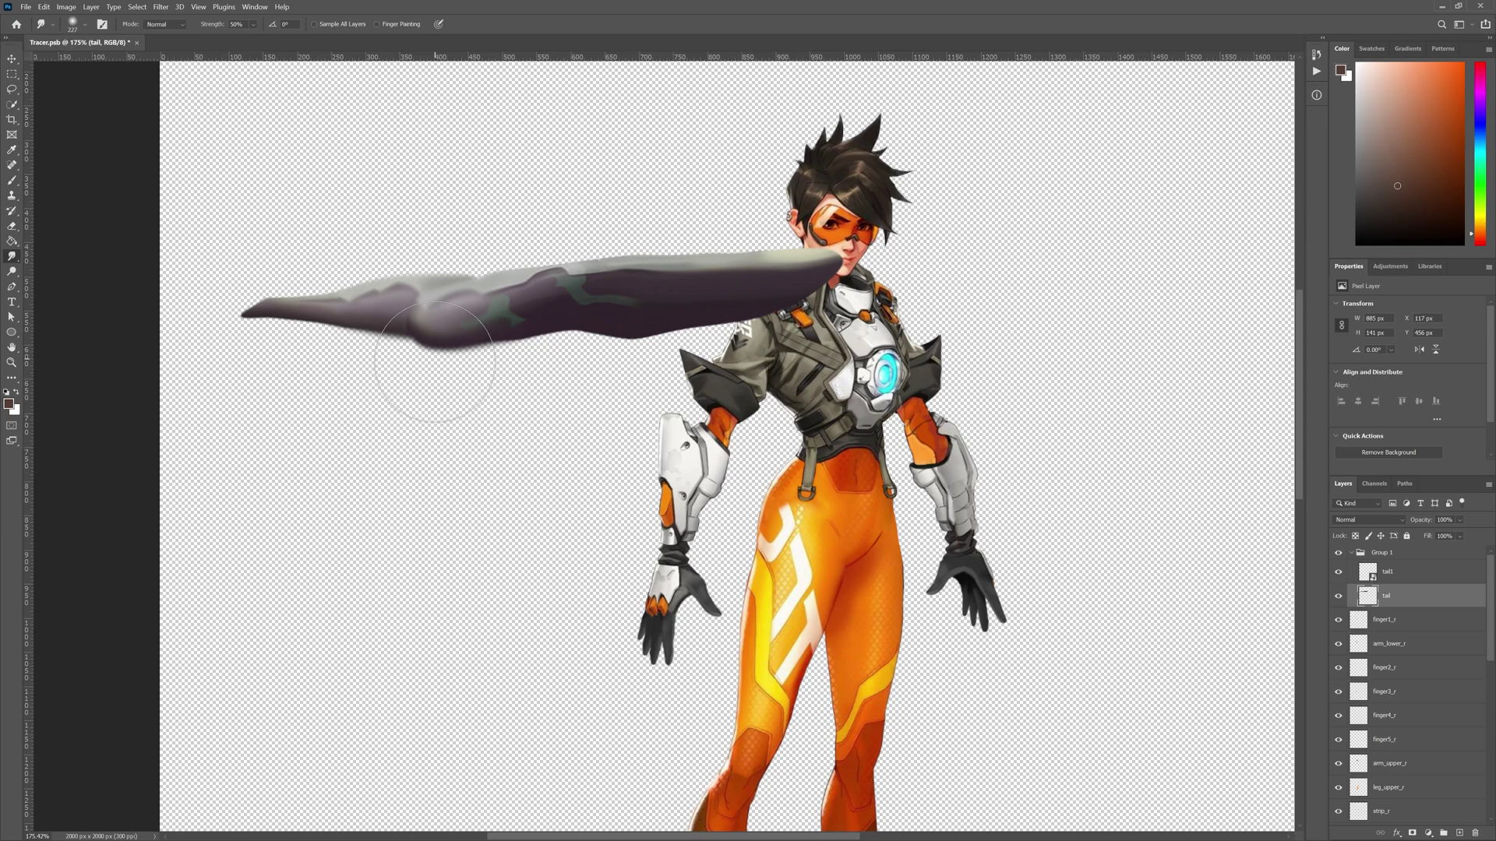
mouse_move(436, 363)
left_mouse_down()
mouse_move(601, 357)
mouse_move(731, 313)
mouse_move(793, 315)
mouse_move(685, 362)
mouse_move(713, 351)
left_mouse_up()
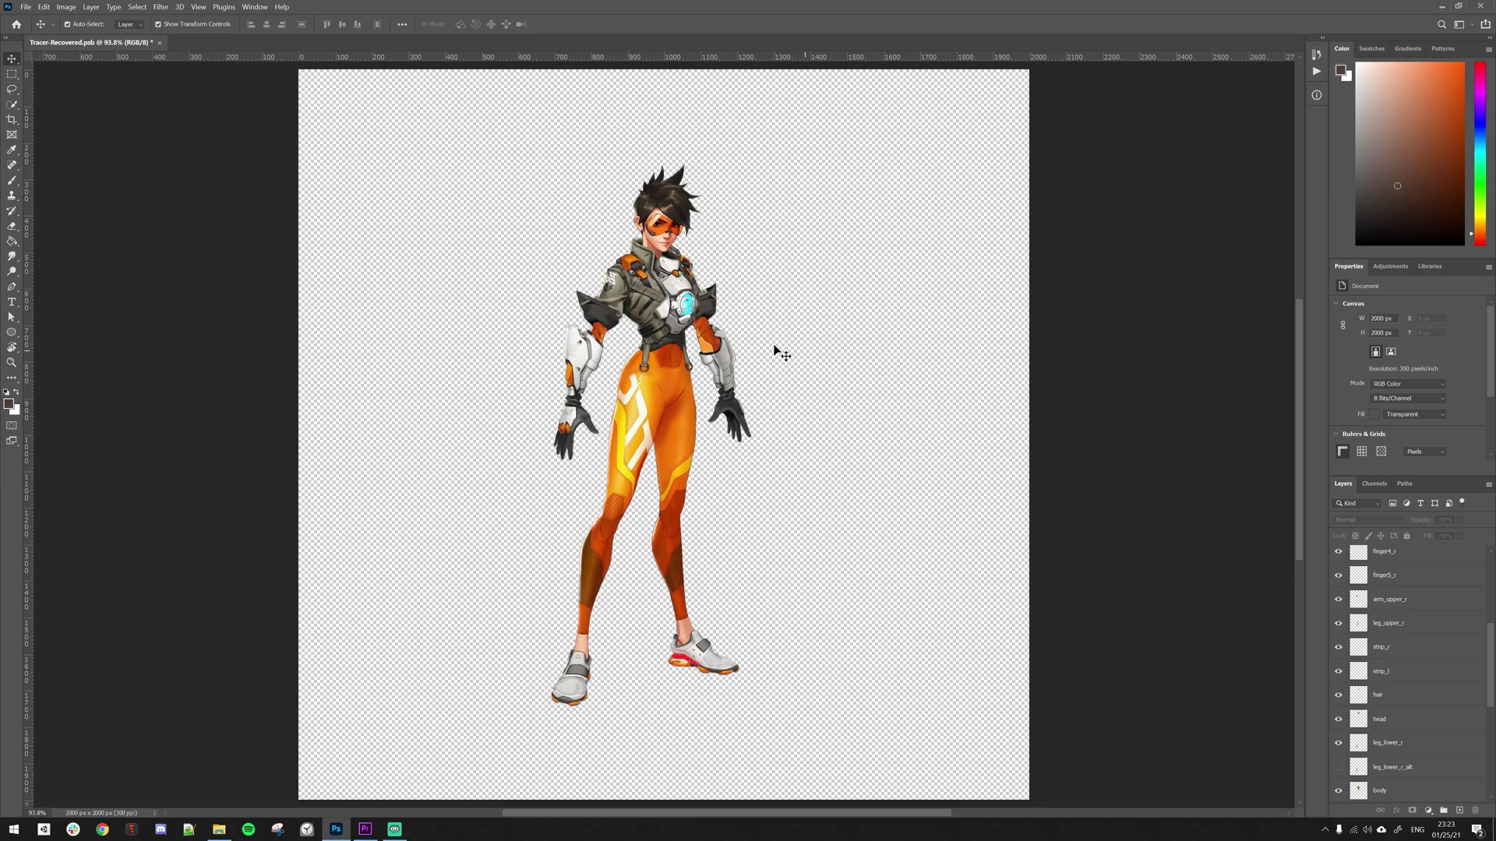
- Zoom in on the arms and select the arm_upper_r layer
key("z")
left_click_drag(631, 315, 655, 331)
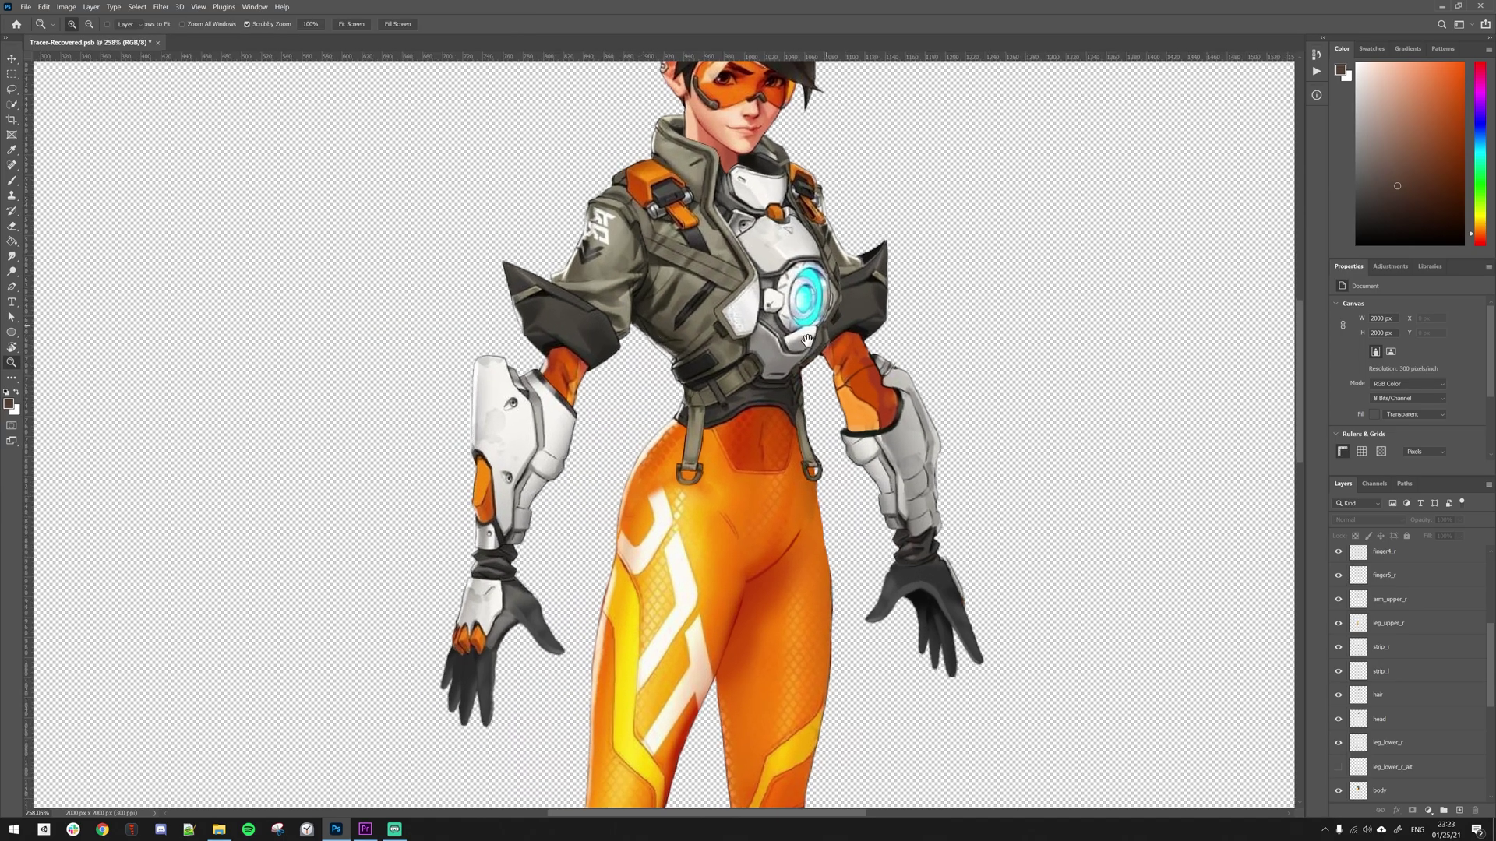
left_click_drag(807, 341, 664, 363)
key("v")
left_click(479, 375)
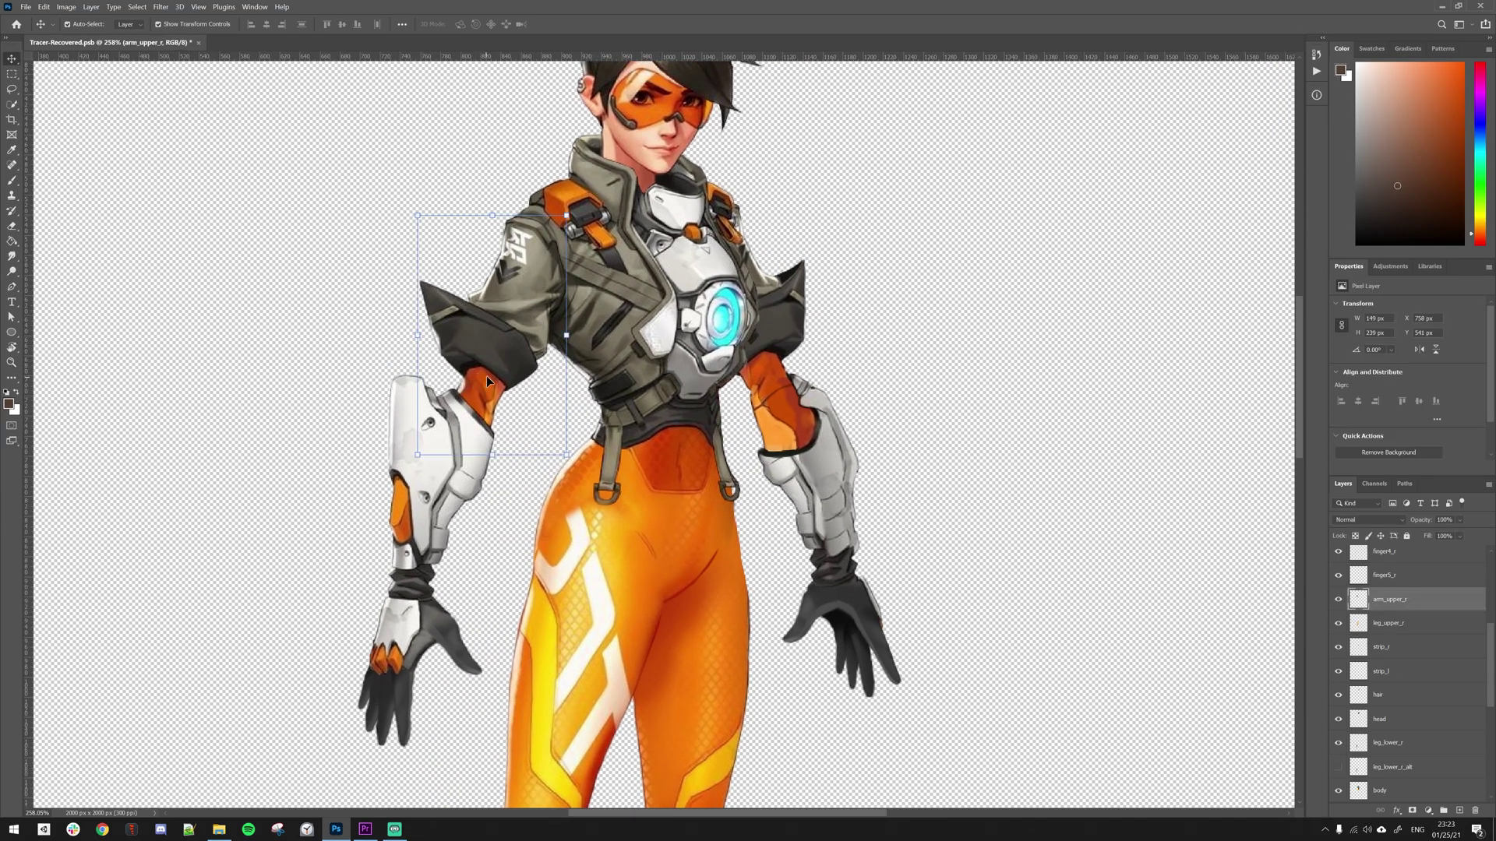
- Shift the orange sleeve's hue to bright green with Hue/Saturation
key("ctrl+u")
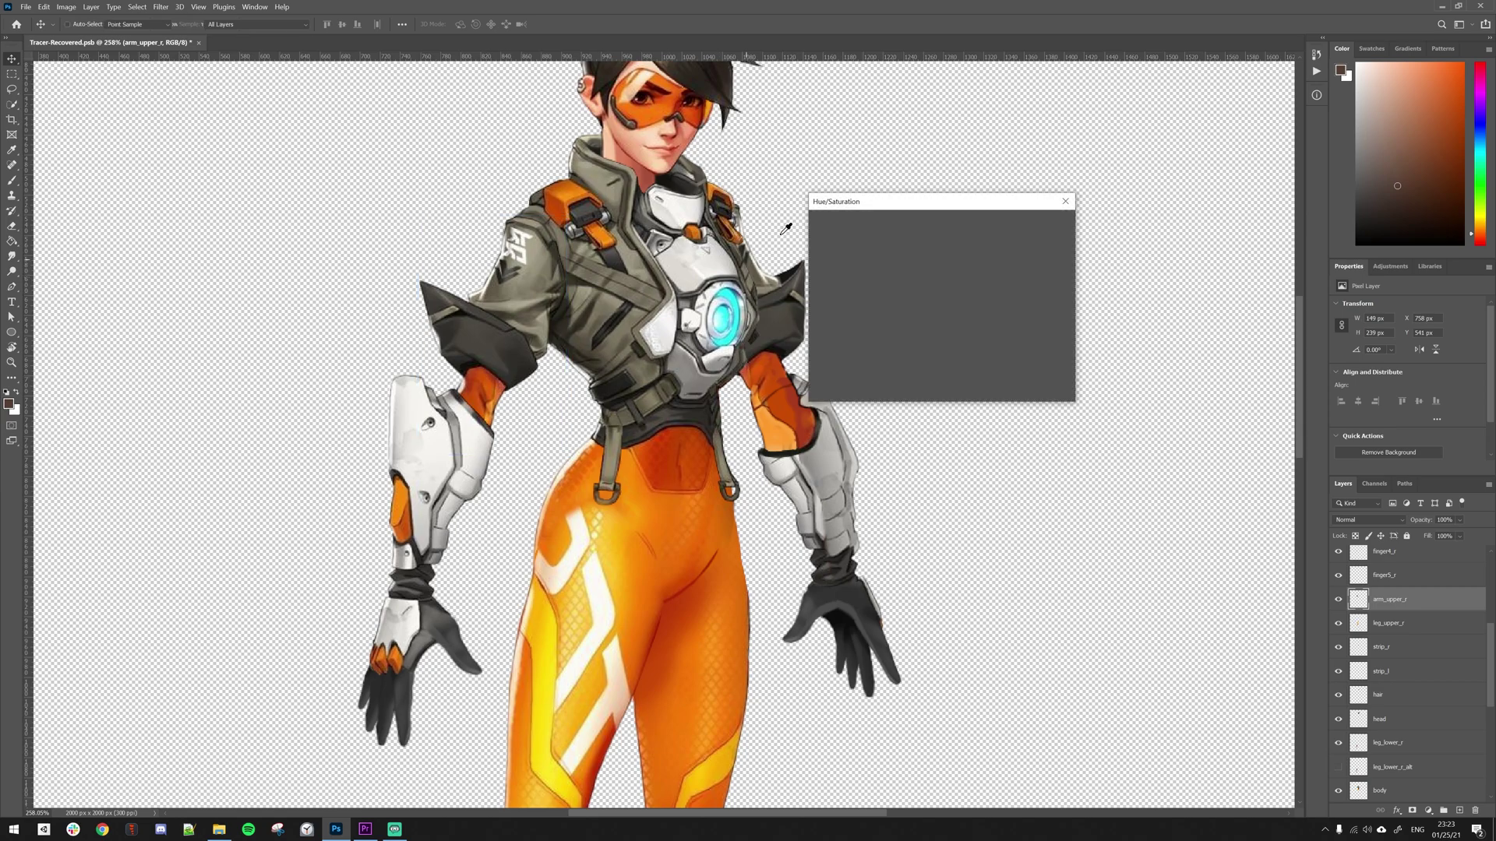
mouse_move(879, 212)
left_mouse_down()
mouse_move(832, 214)
mouse_move(898, 211)
left_mouse_up()
left_click_drag(935, 282, 932, 281)
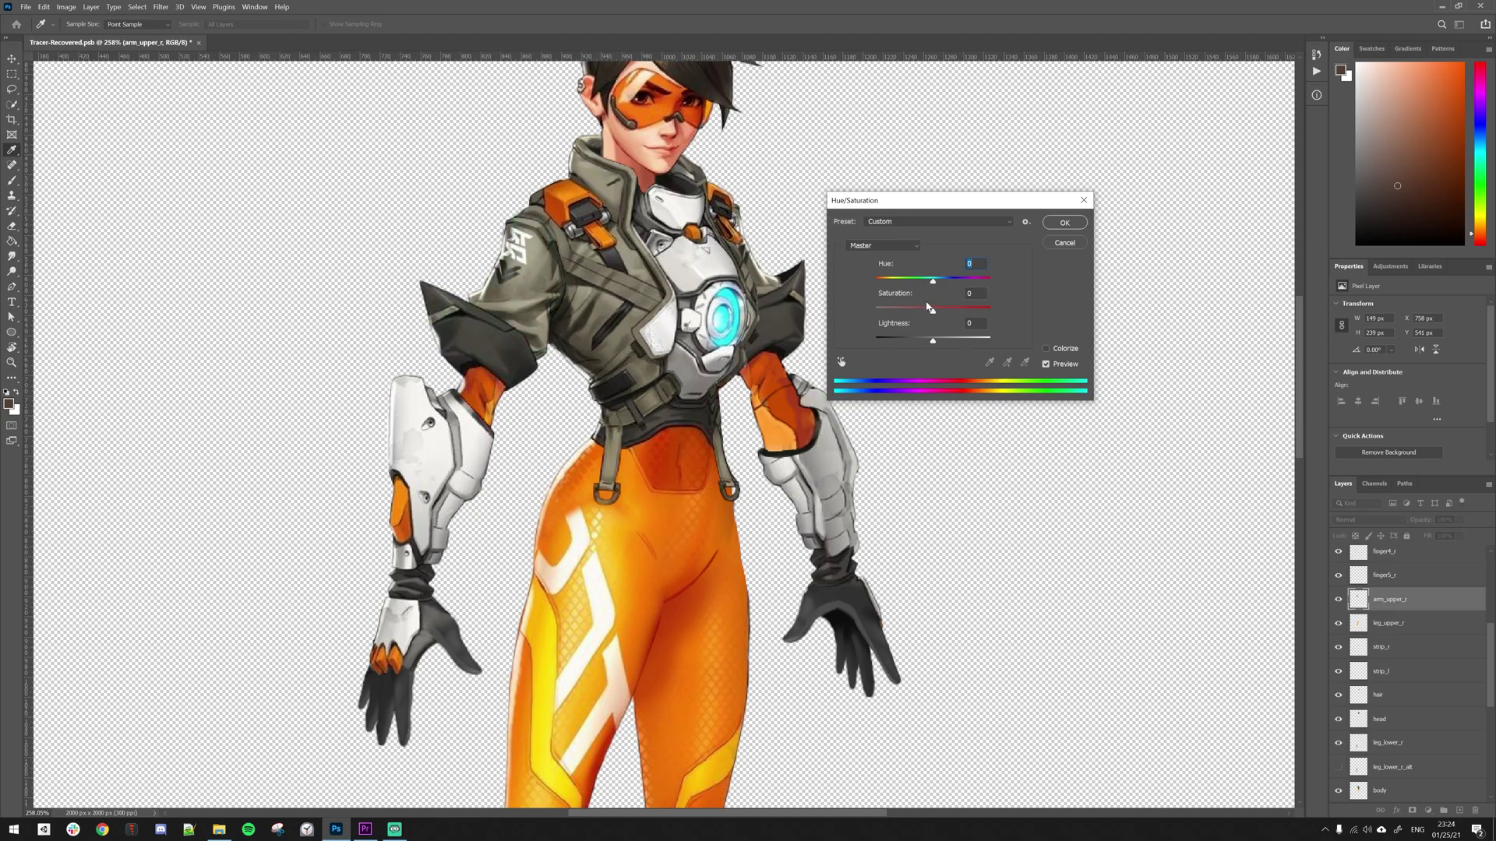
left_click_drag(931, 206, 960, 200)
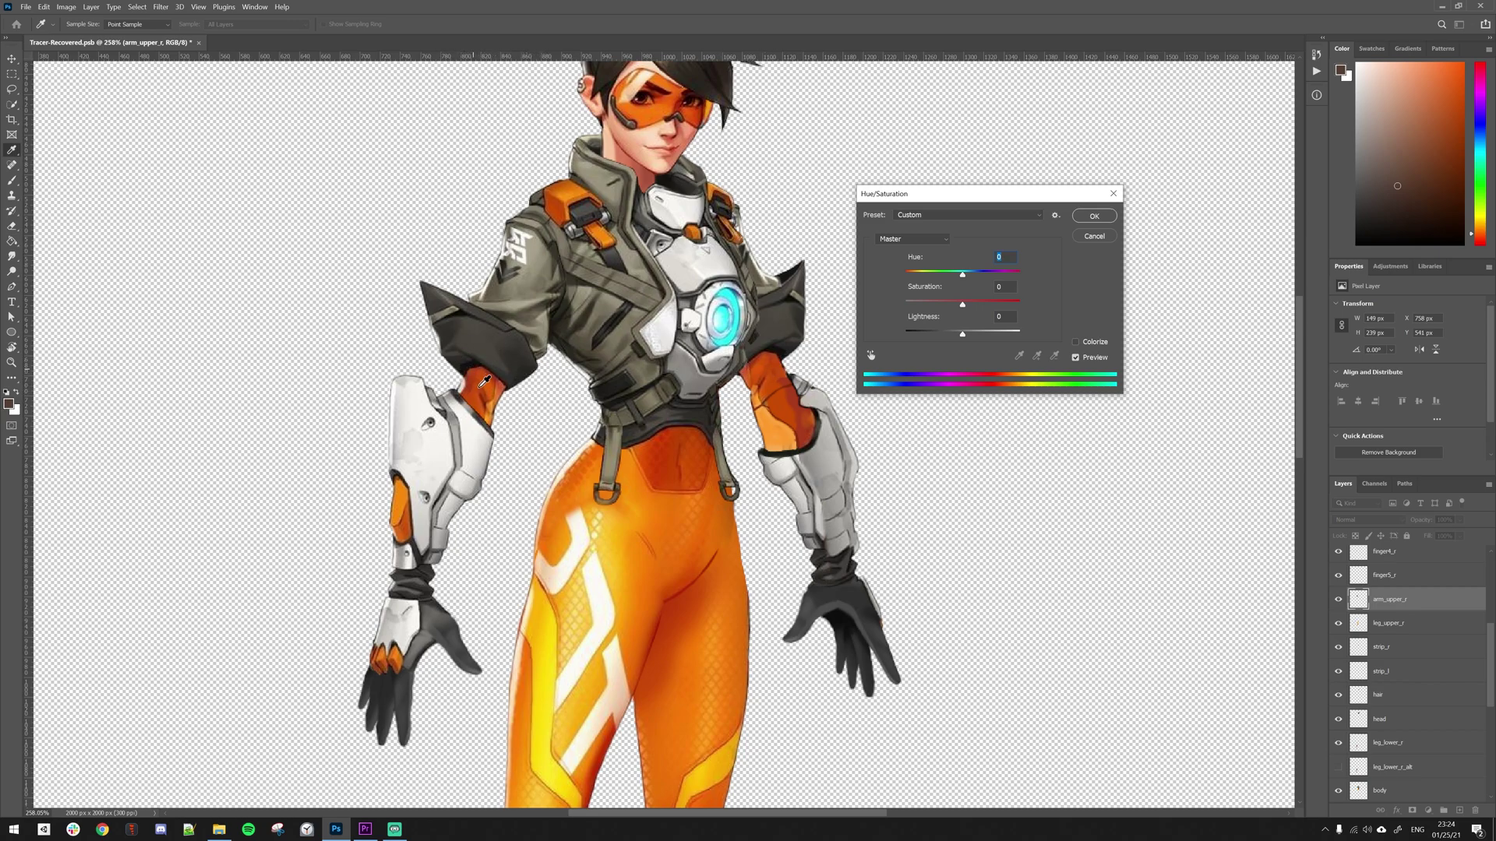
left_click(871, 355)
left_click_drag(473, 373, 477, 373)
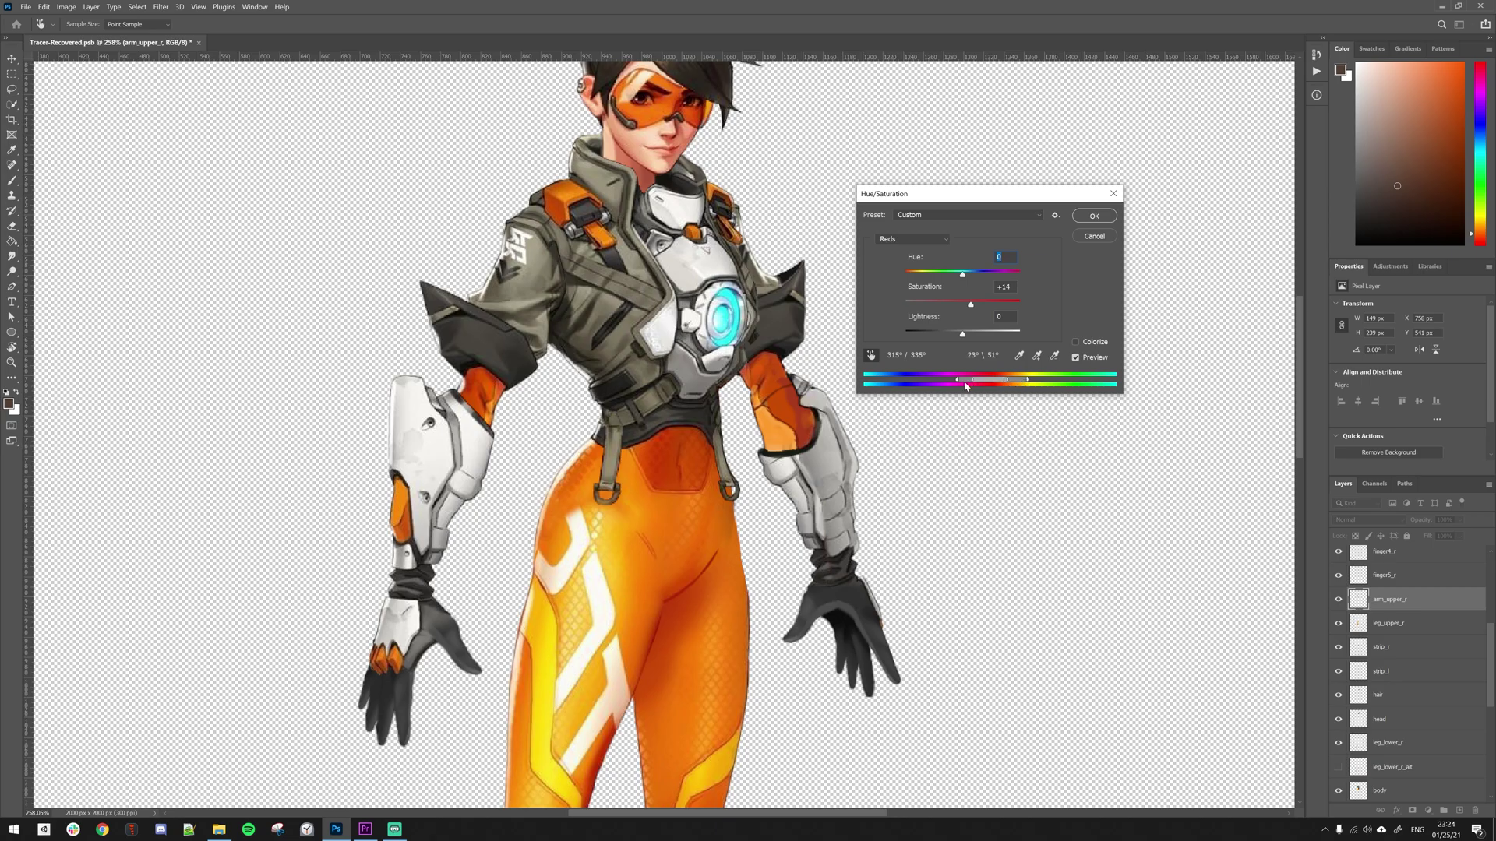
mouse_move(963, 277)
left_mouse_down()
mouse_move(940, 277)
mouse_move(1013, 276)
left_mouse_up()
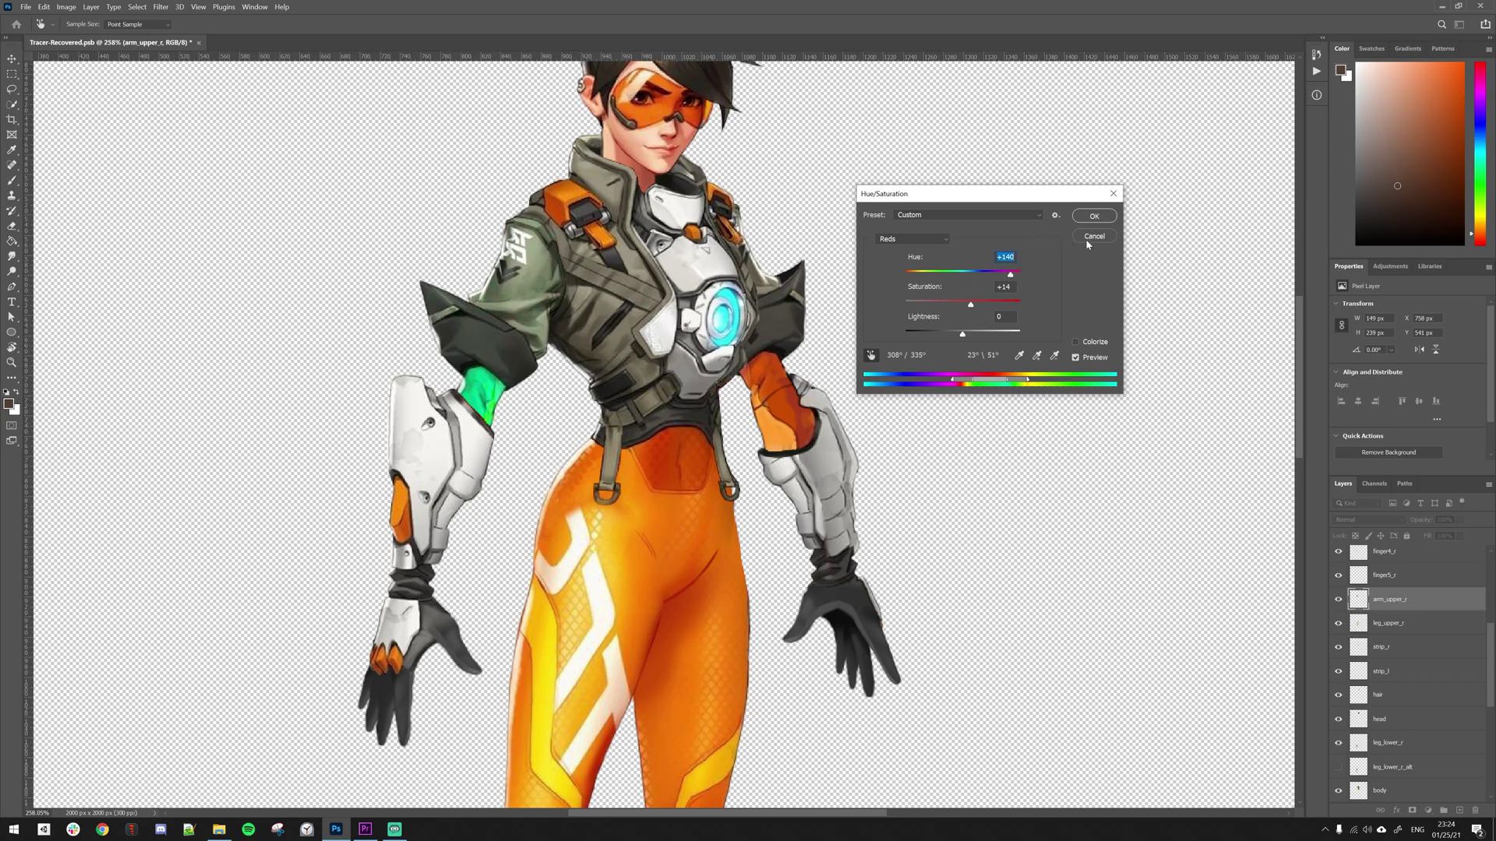
left_click(1094, 215)
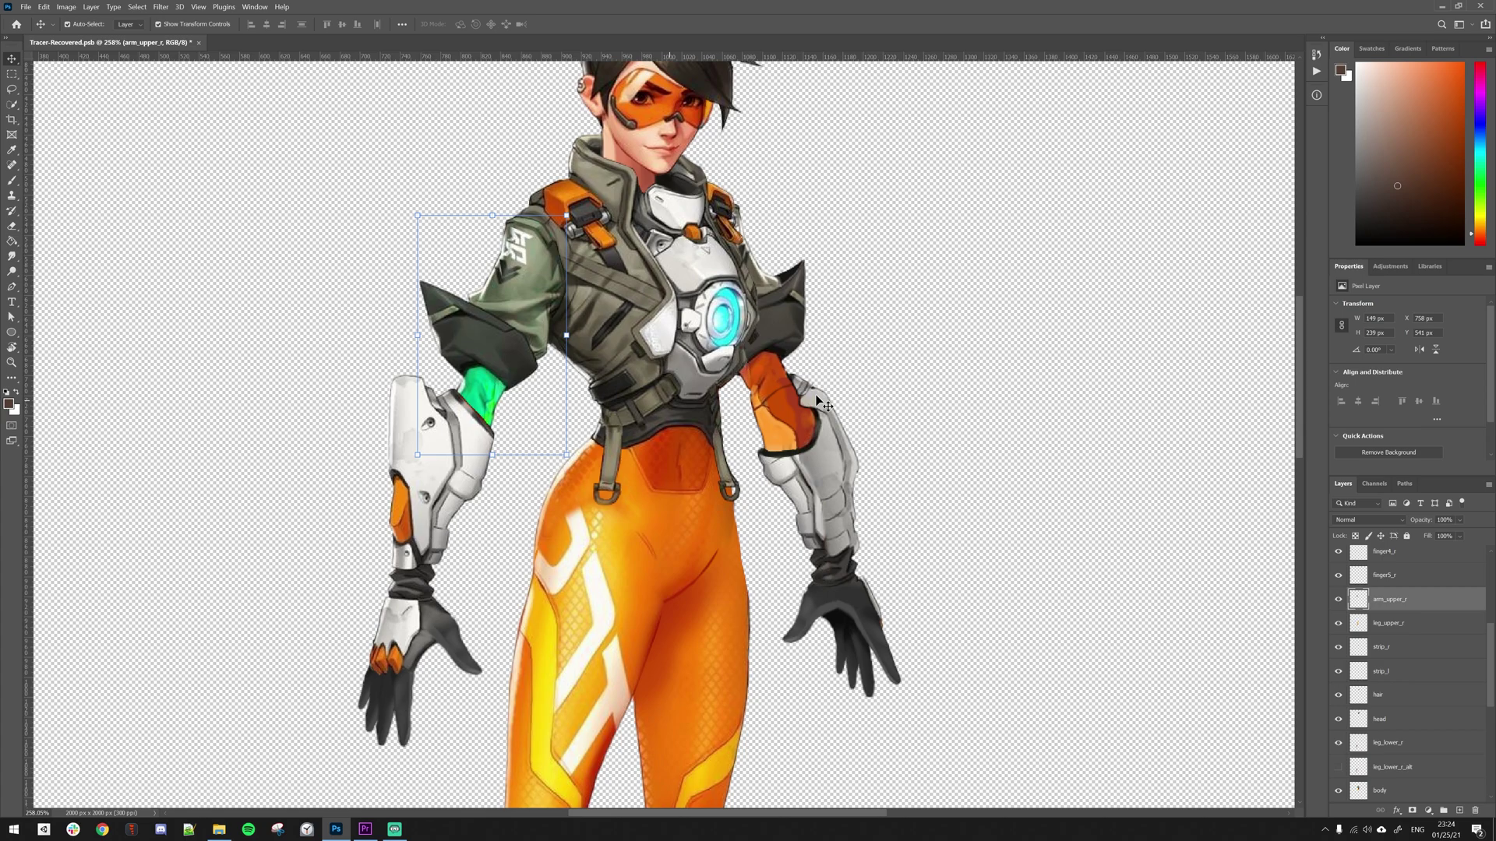
- Preview Hue/Saturation on arm_lower_l, then cancel to keep the forearm orange
left_click(772, 395)
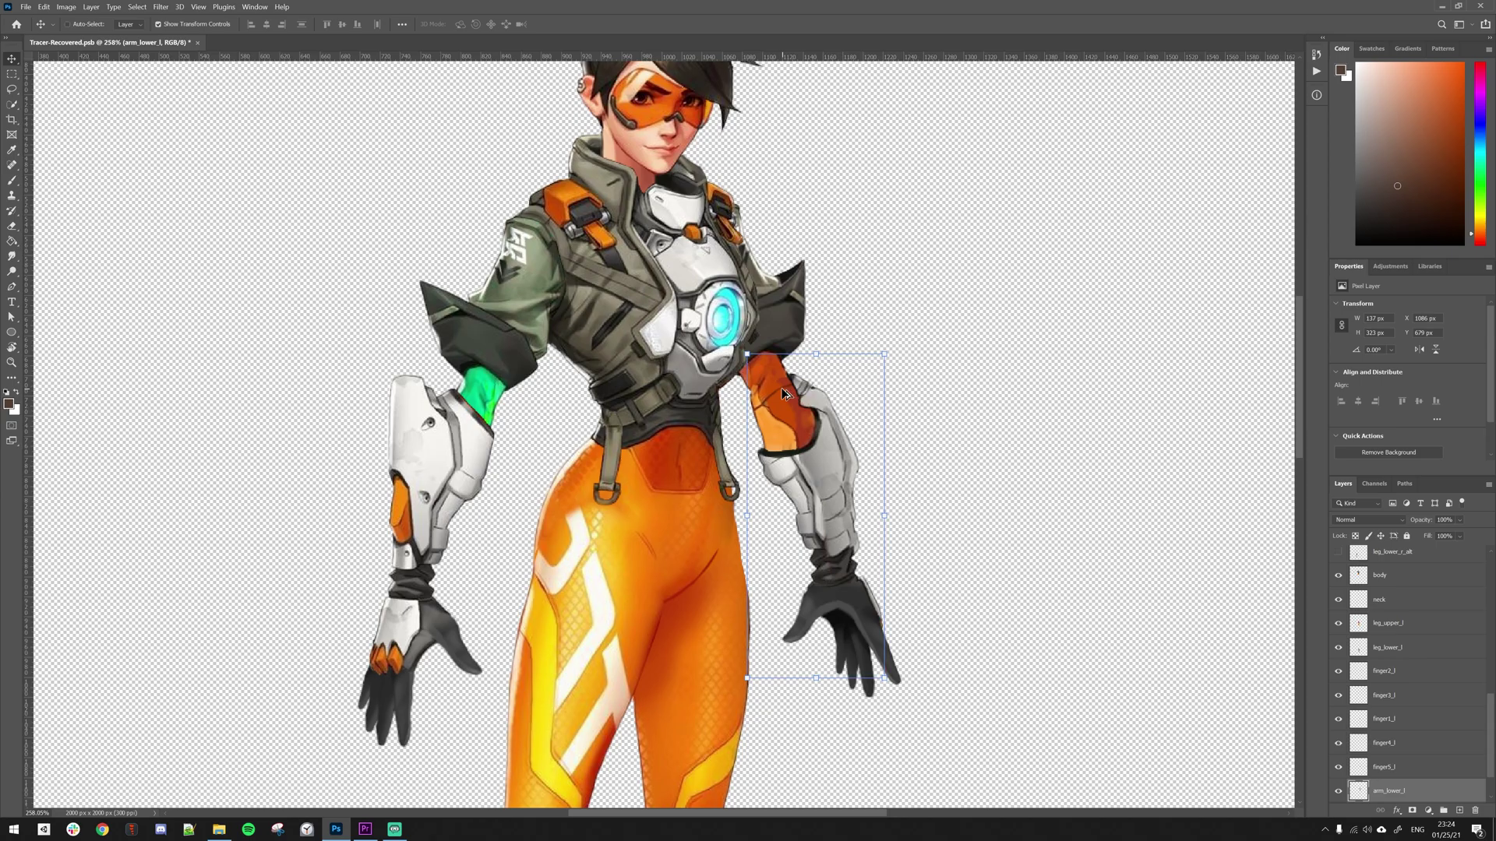
key("ctrl+u")
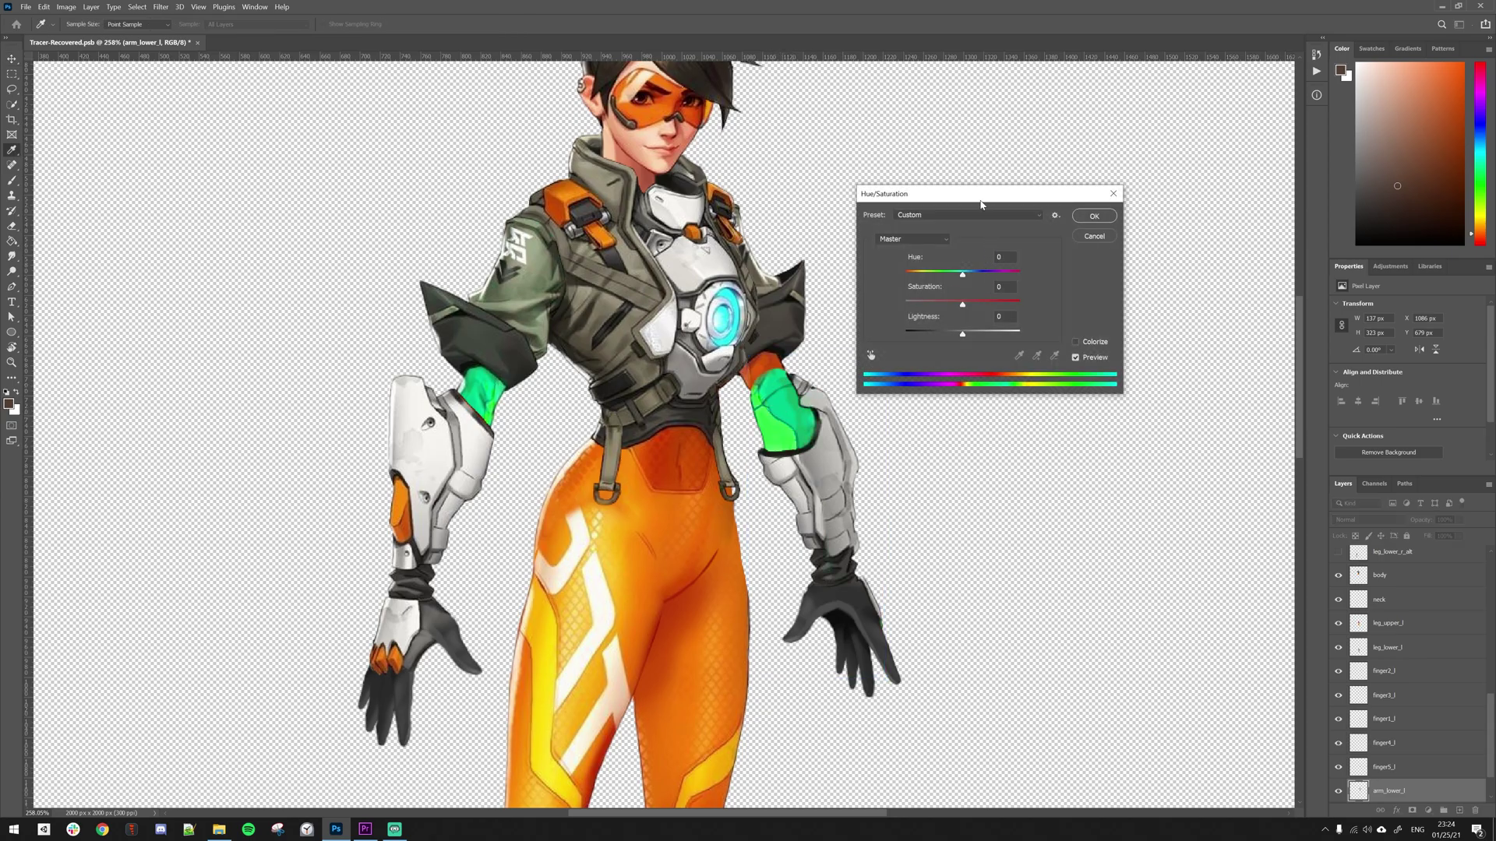
left_click_drag(981, 203, 967, 211)
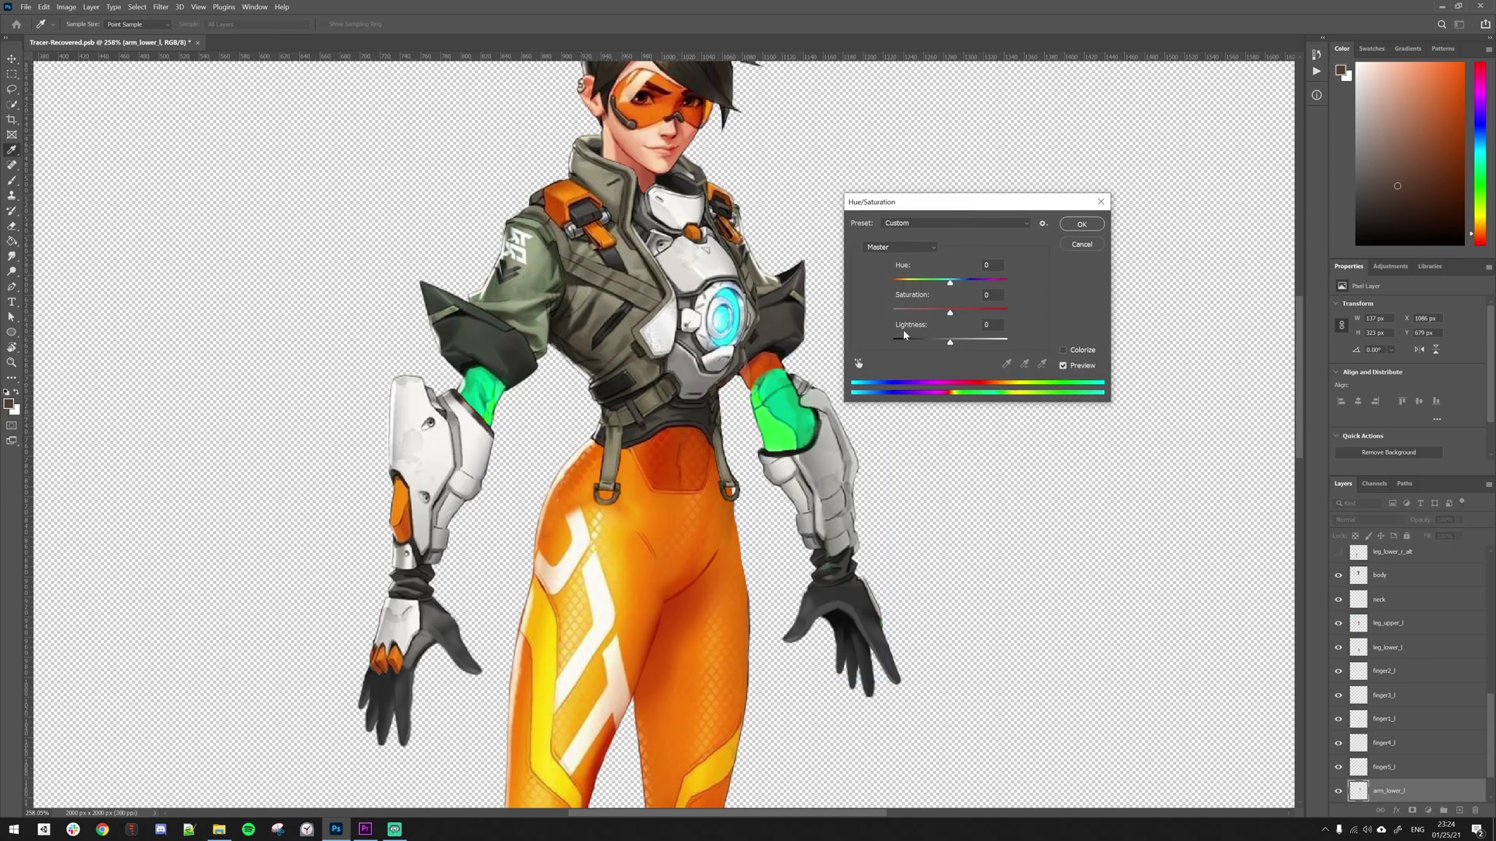
left_click(1080, 246)
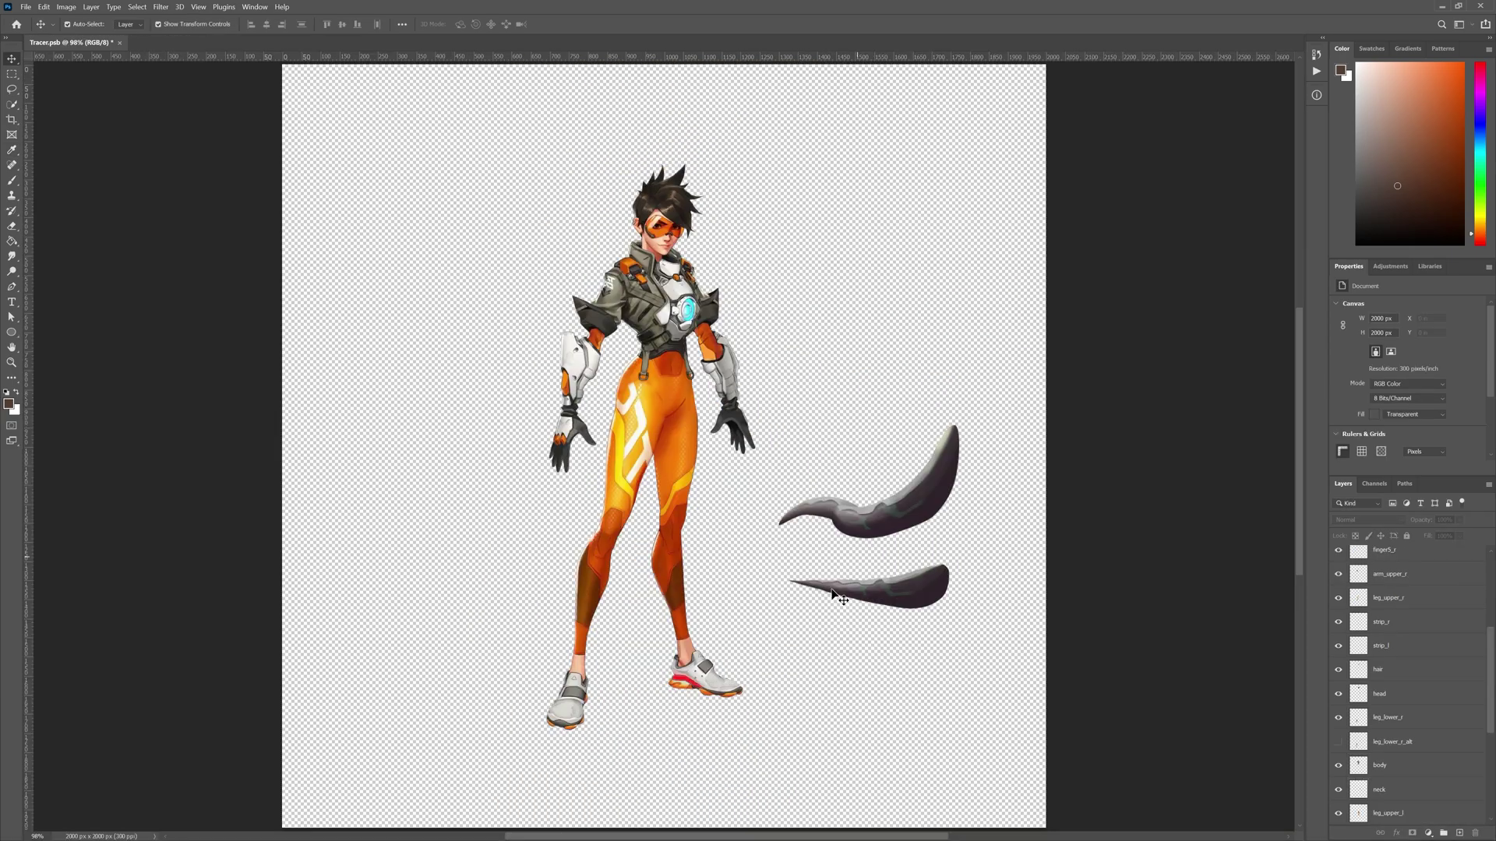
left_click(689, 462)
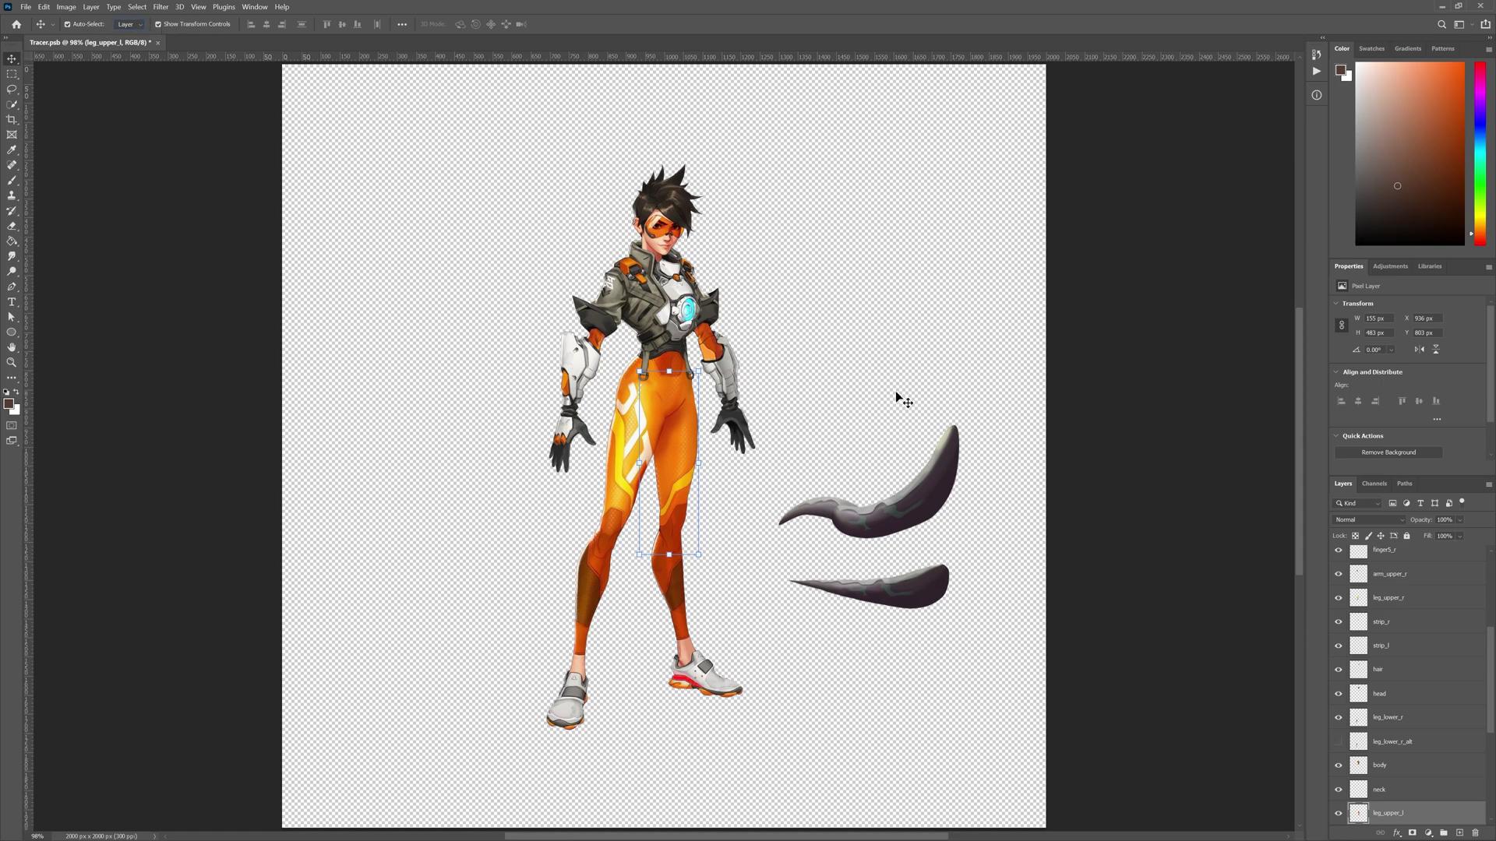
left_click(906, 518)
left_click(659, 420)
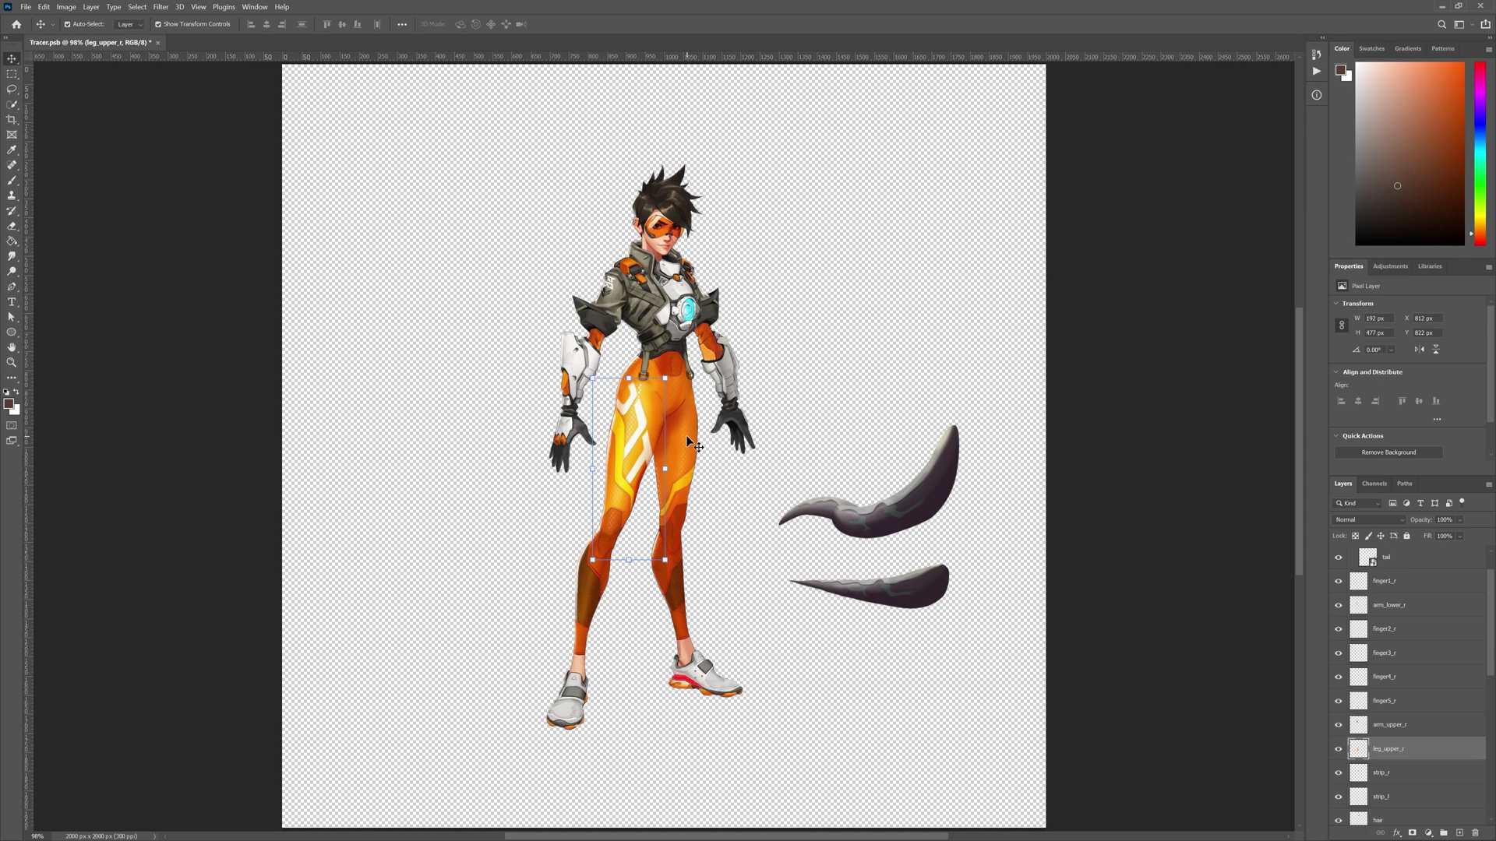
left_click(672, 594)
left_click(588, 606)
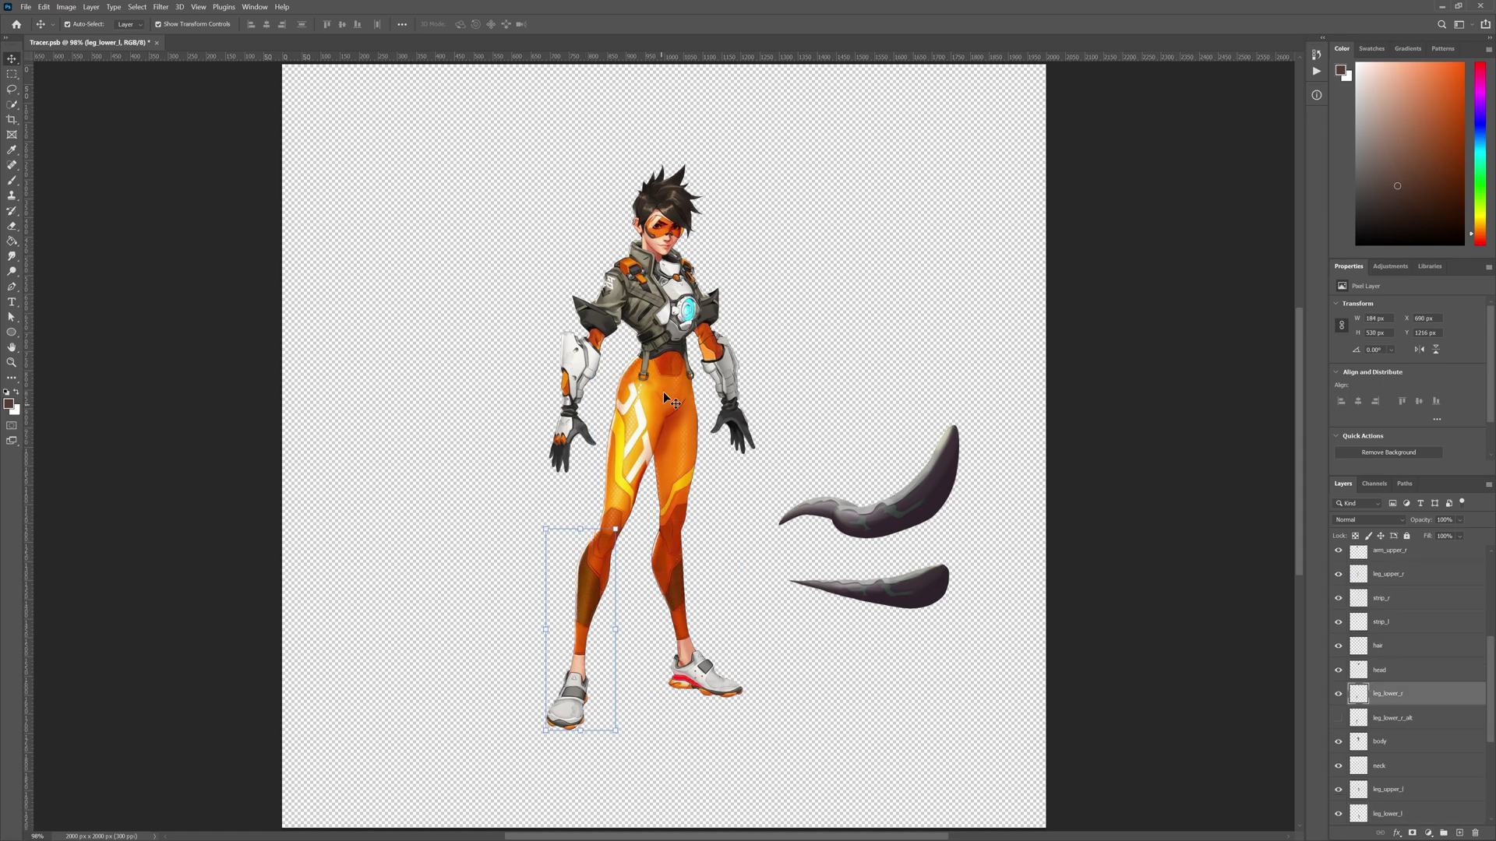
left_click(672, 314)
left_click(593, 333)
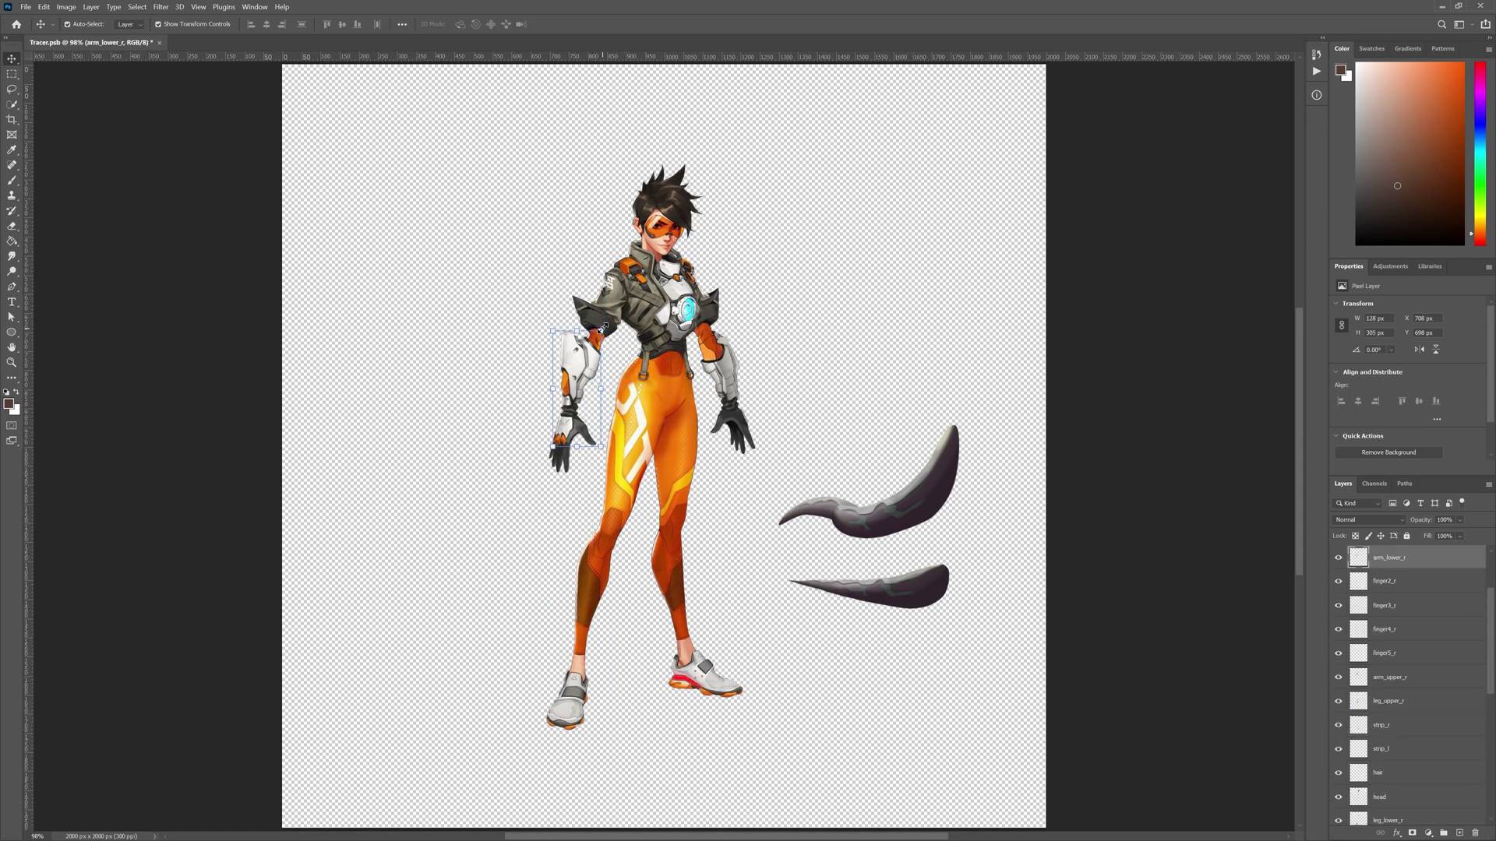
scroll(1412, 658, "up", 3)
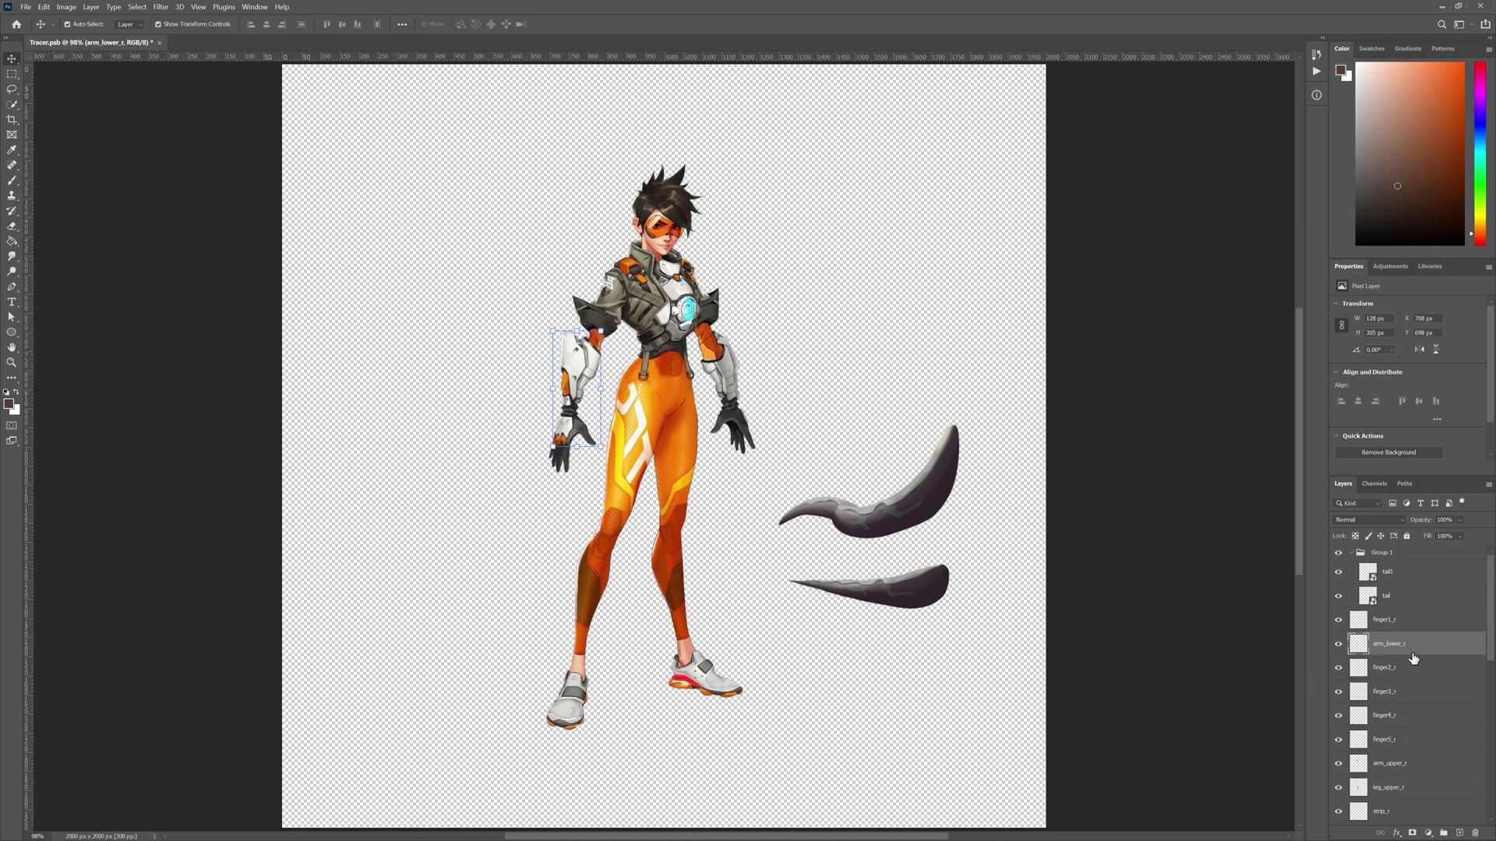
- Marquee-select both tail shapes, test-move them, and undo each move
left_click(742, 501)
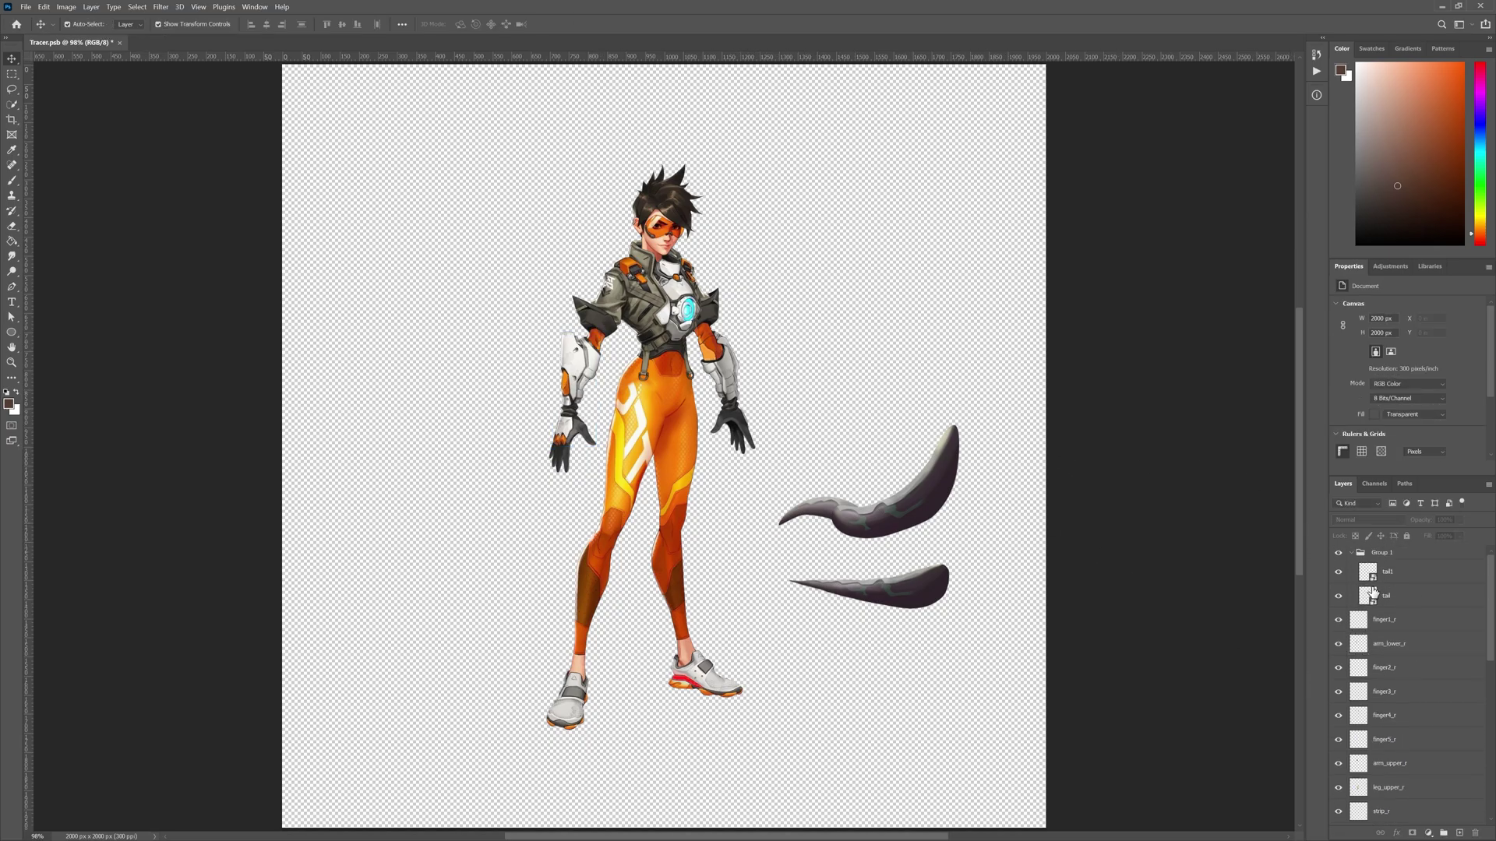
left_click_drag(804, 401, 950, 603)
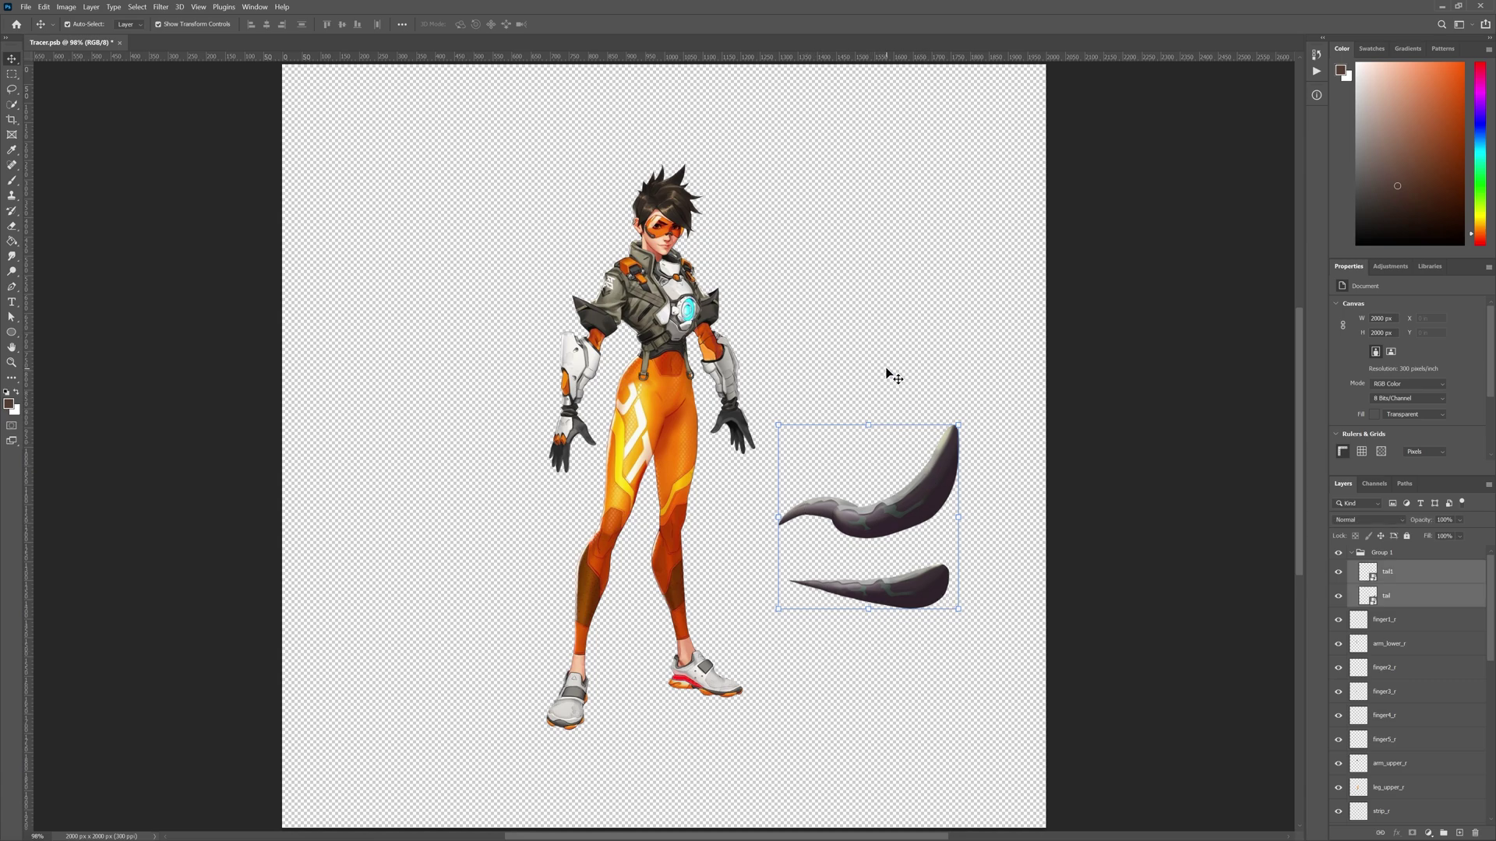
left_click(897, 410)
left_click_drag(818, 332, 988, 658)
left_click_drag(921, 519, 865, 322)
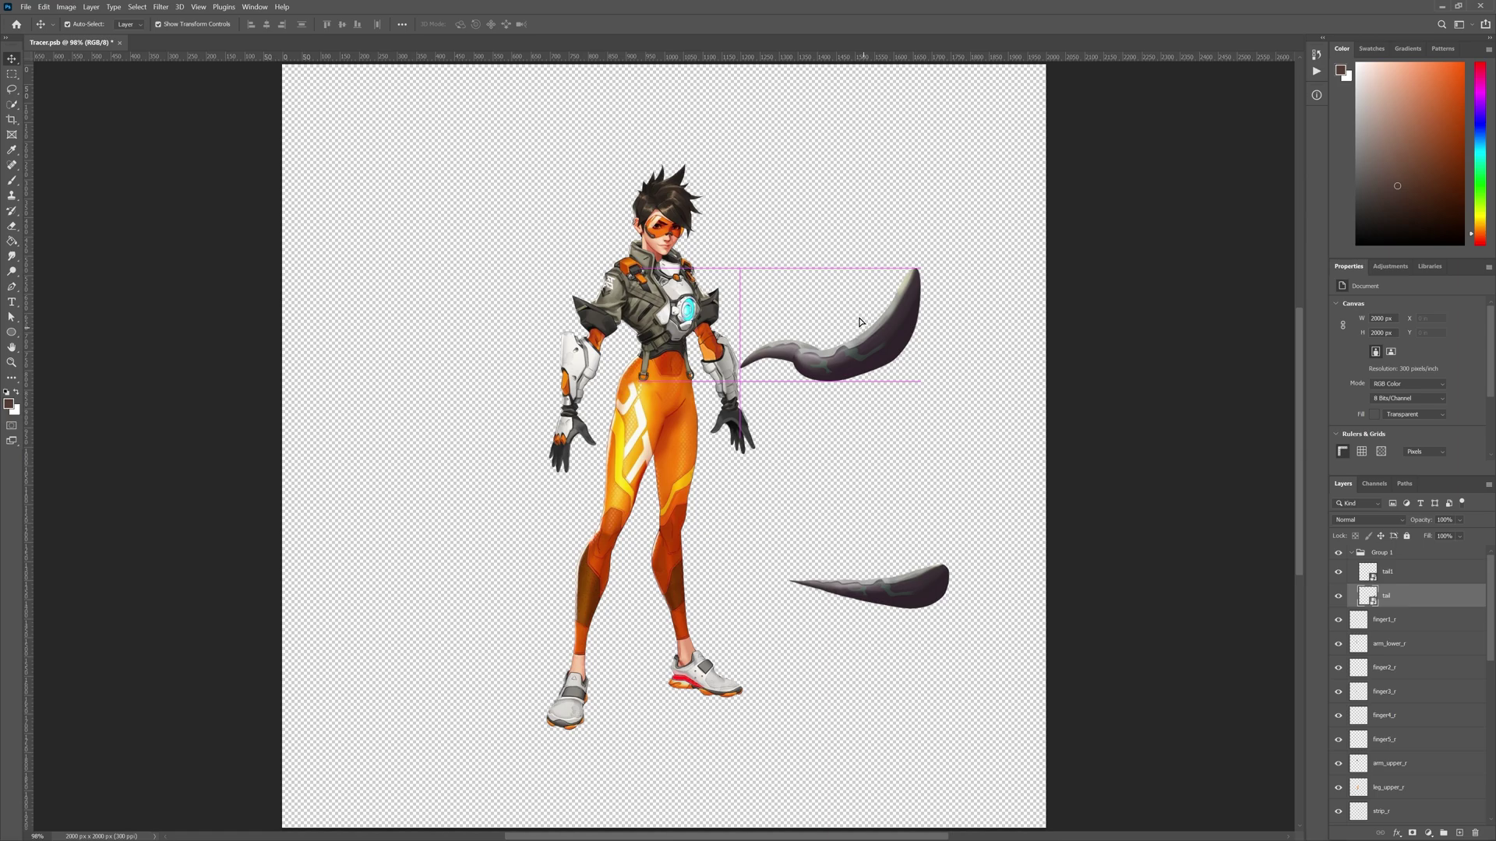
key("ctrl+z")
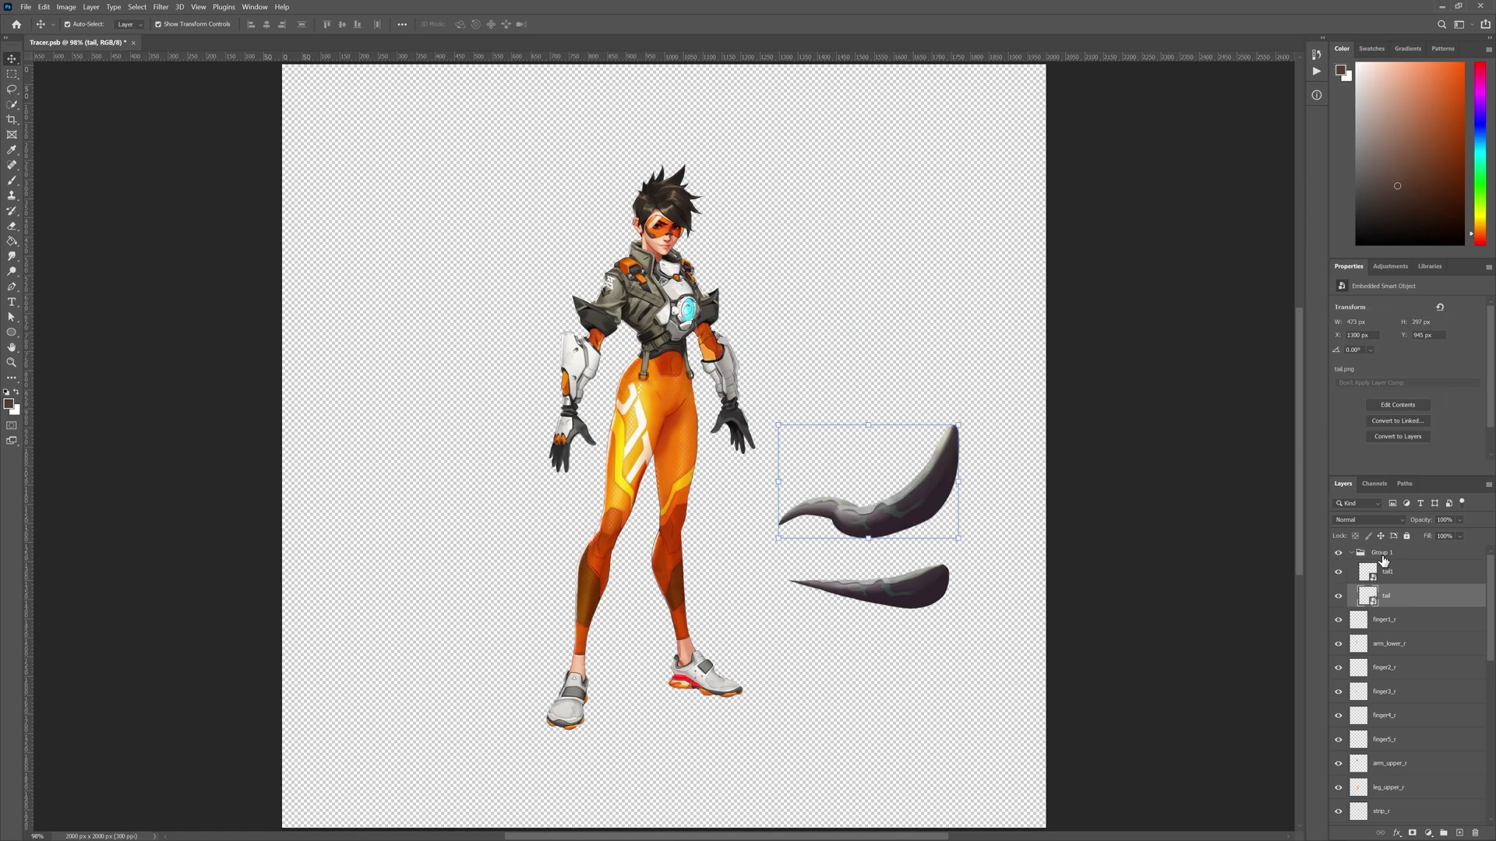
left_click(861, 355)
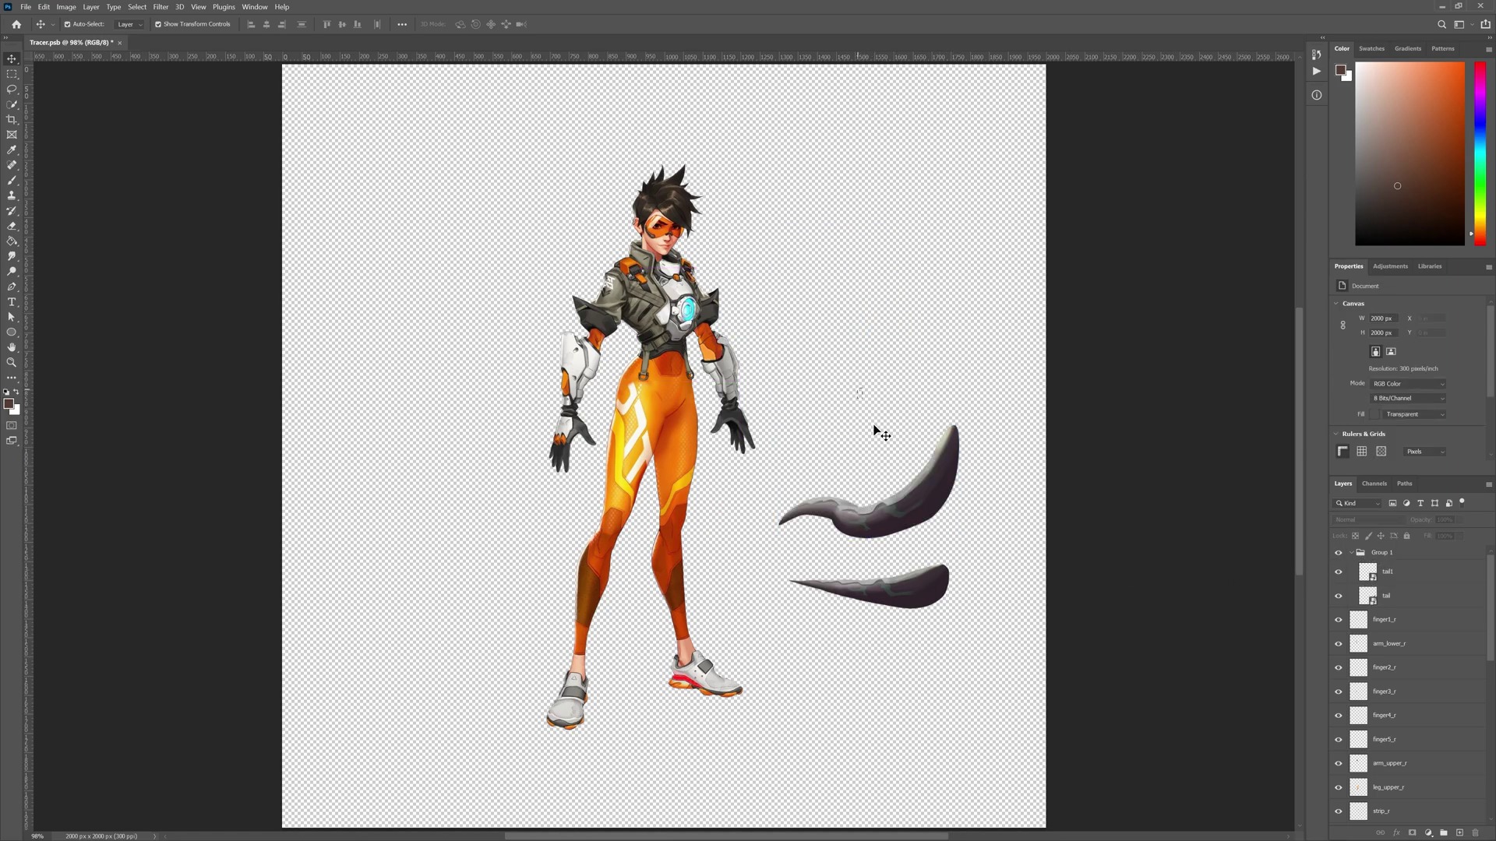
left_click_drag(881, 434, 996, 697)
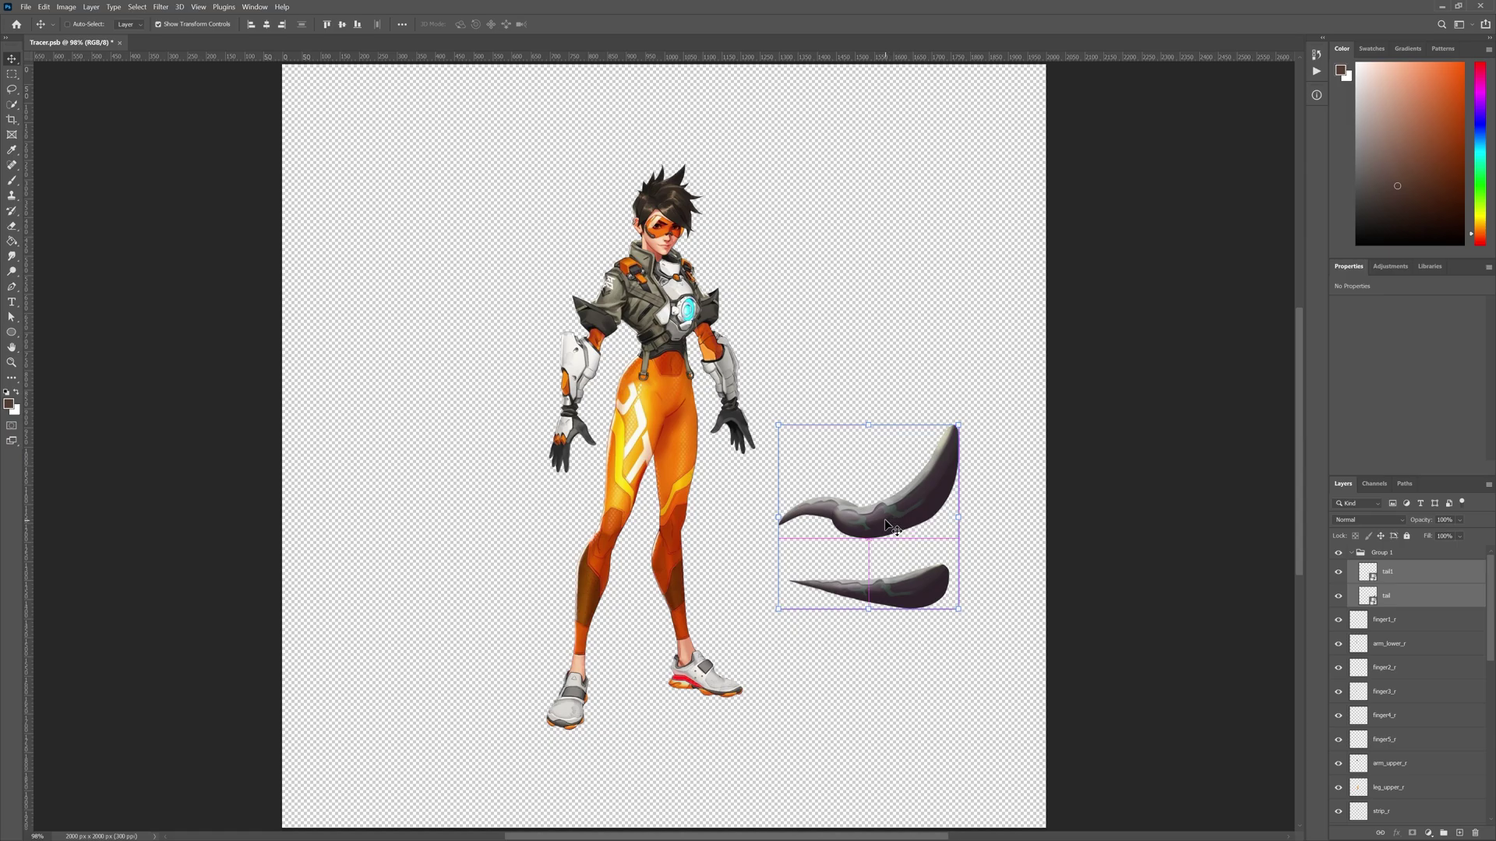
left_click_drag(885, 519, 910, 363)
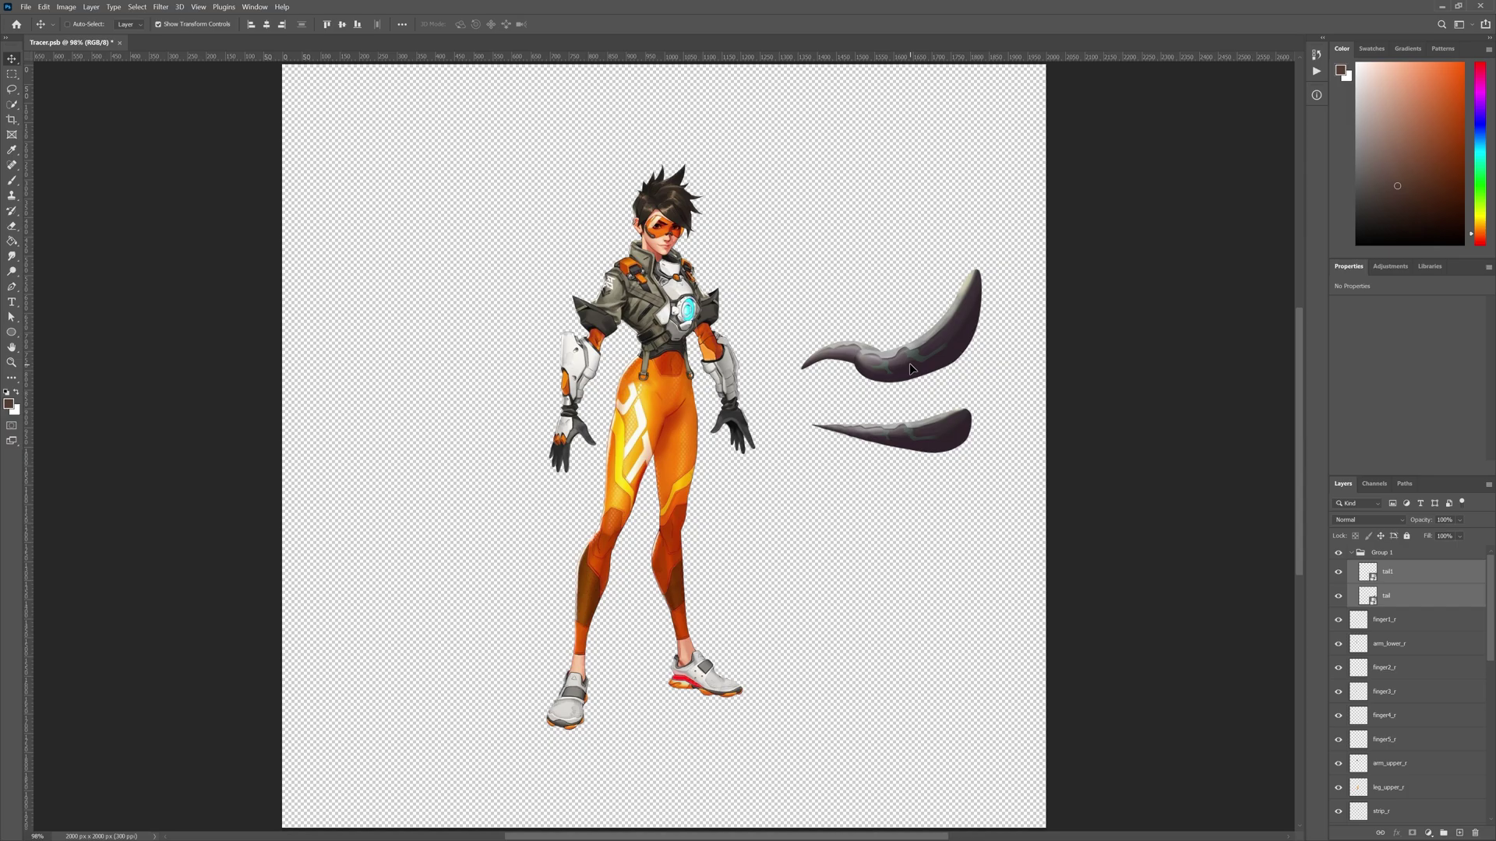
key("ctrl+z")
key("ctrl+z")
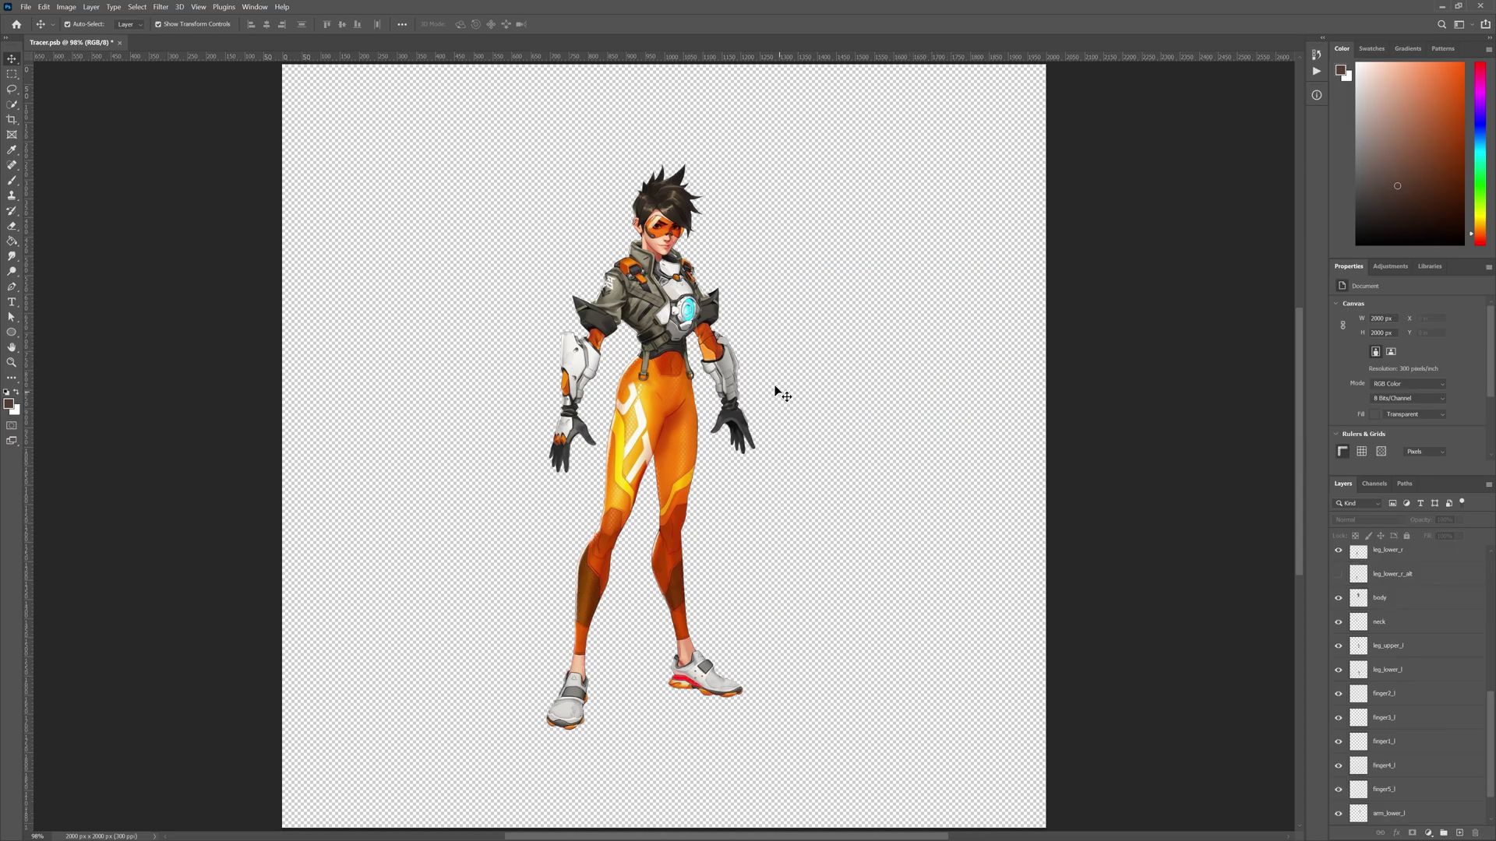
key("z")
left_click(672, 535)
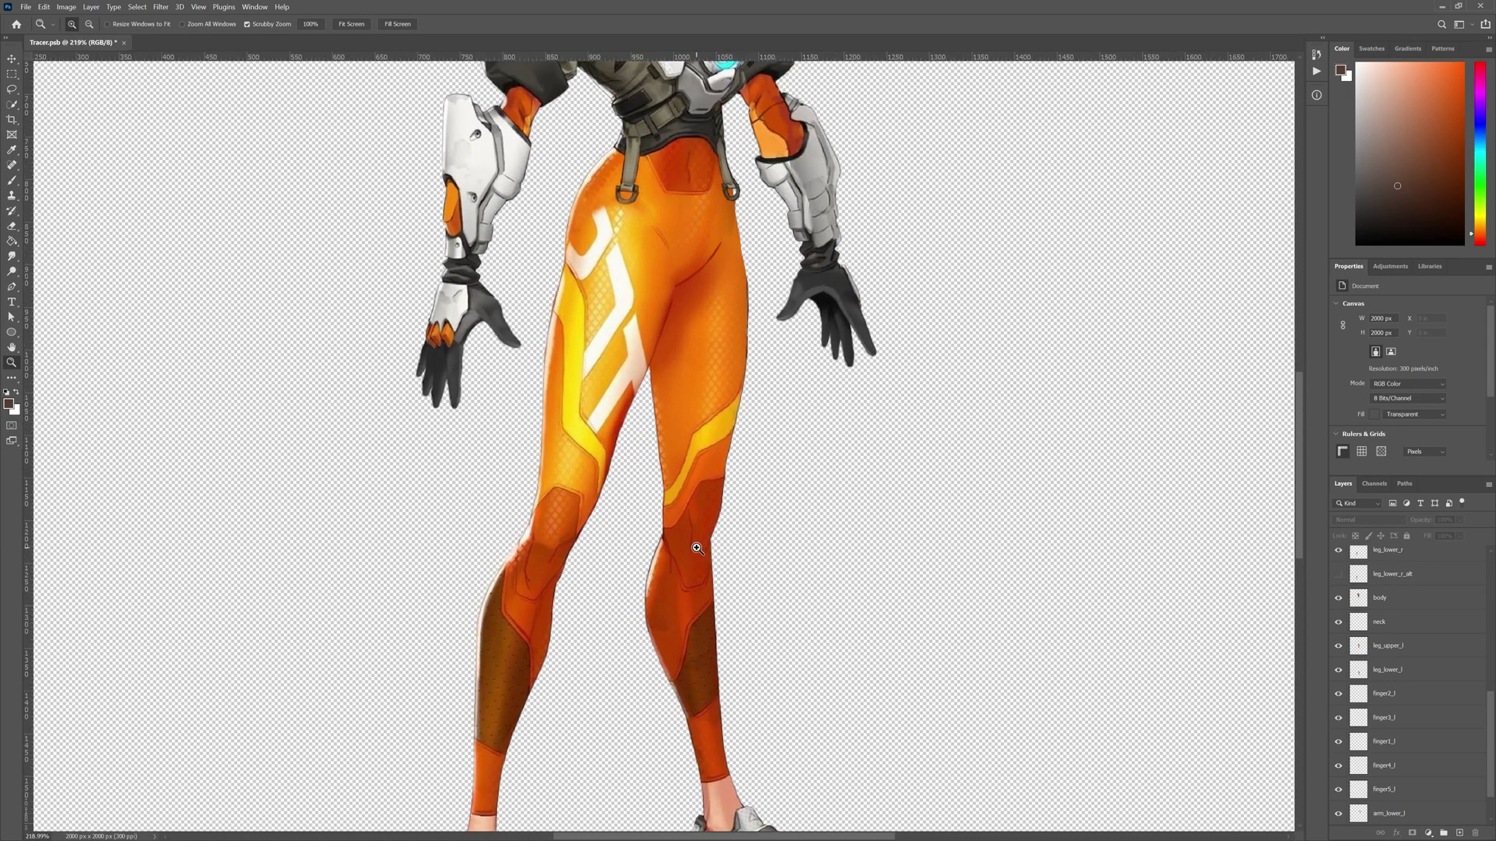
scroll(584, 555, "up", 2)
scroll(573, 549, "up", 2)
scroll(584, 421, "up", 2)
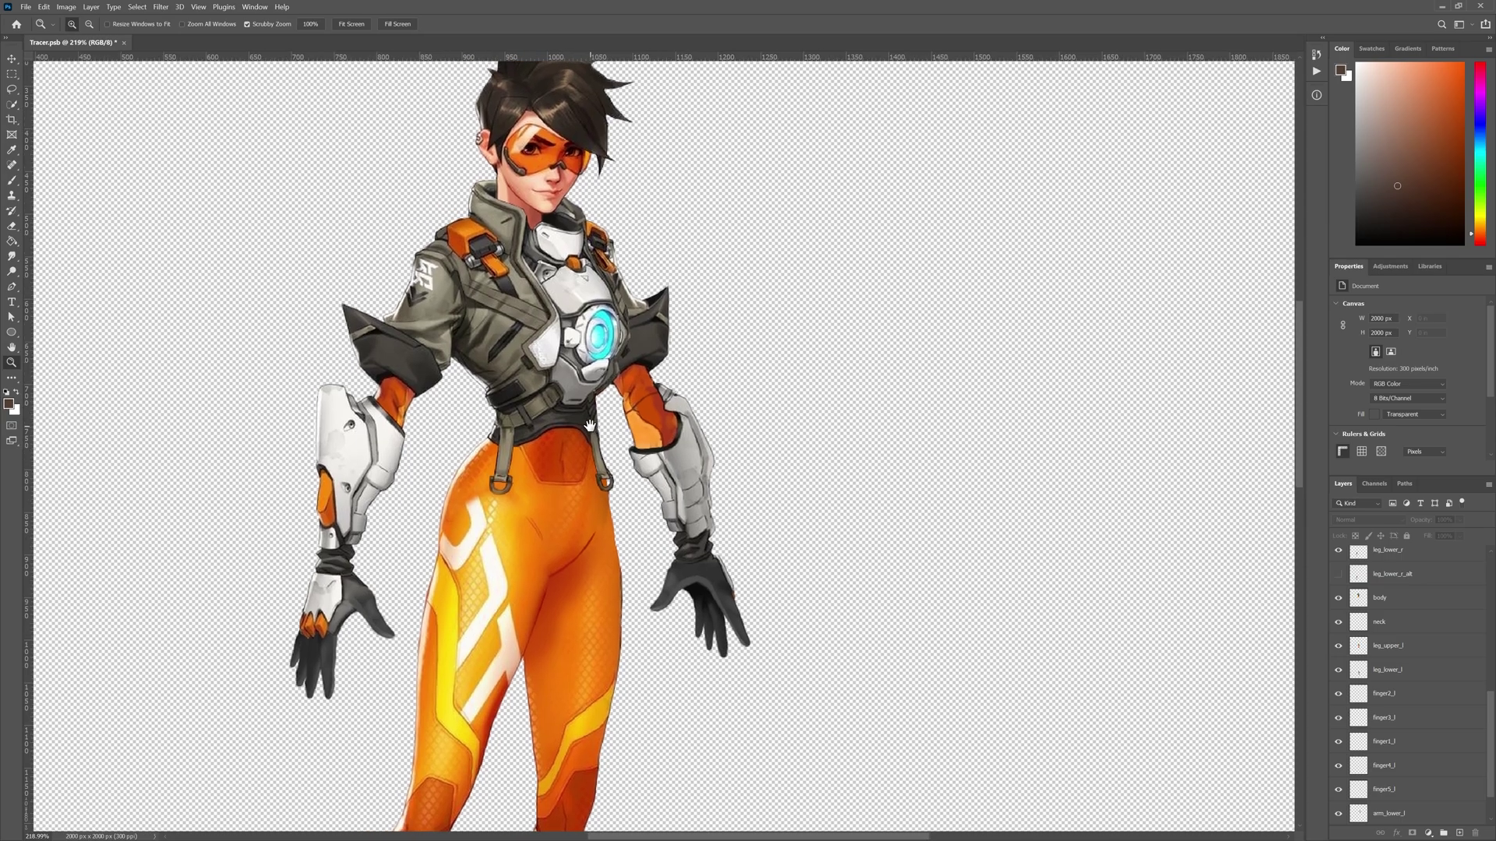
left_click(668, 431)
key("v")
left_click(668, 435)
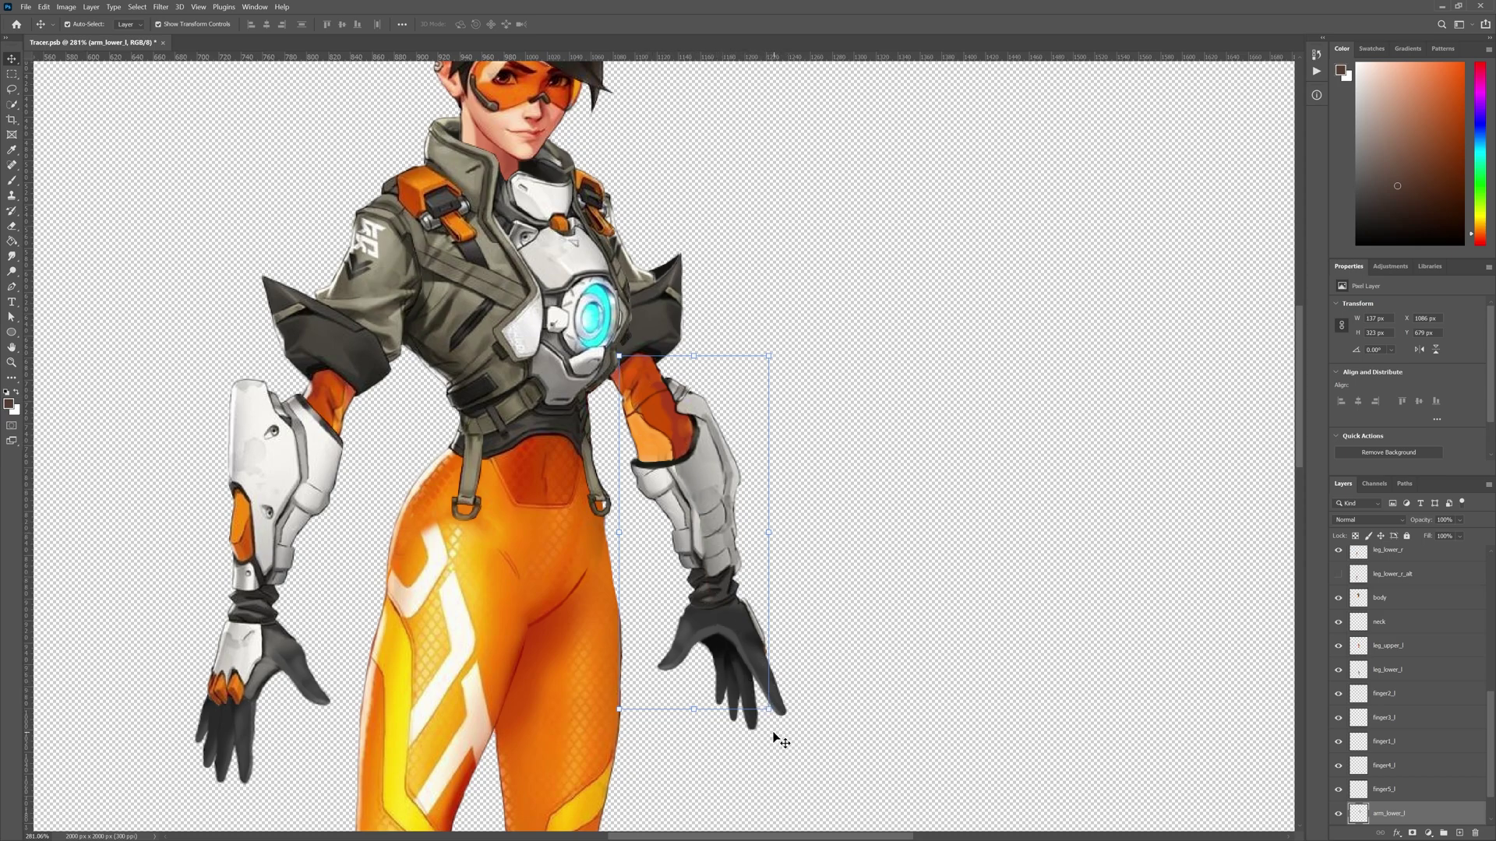
left_click(769, 709)
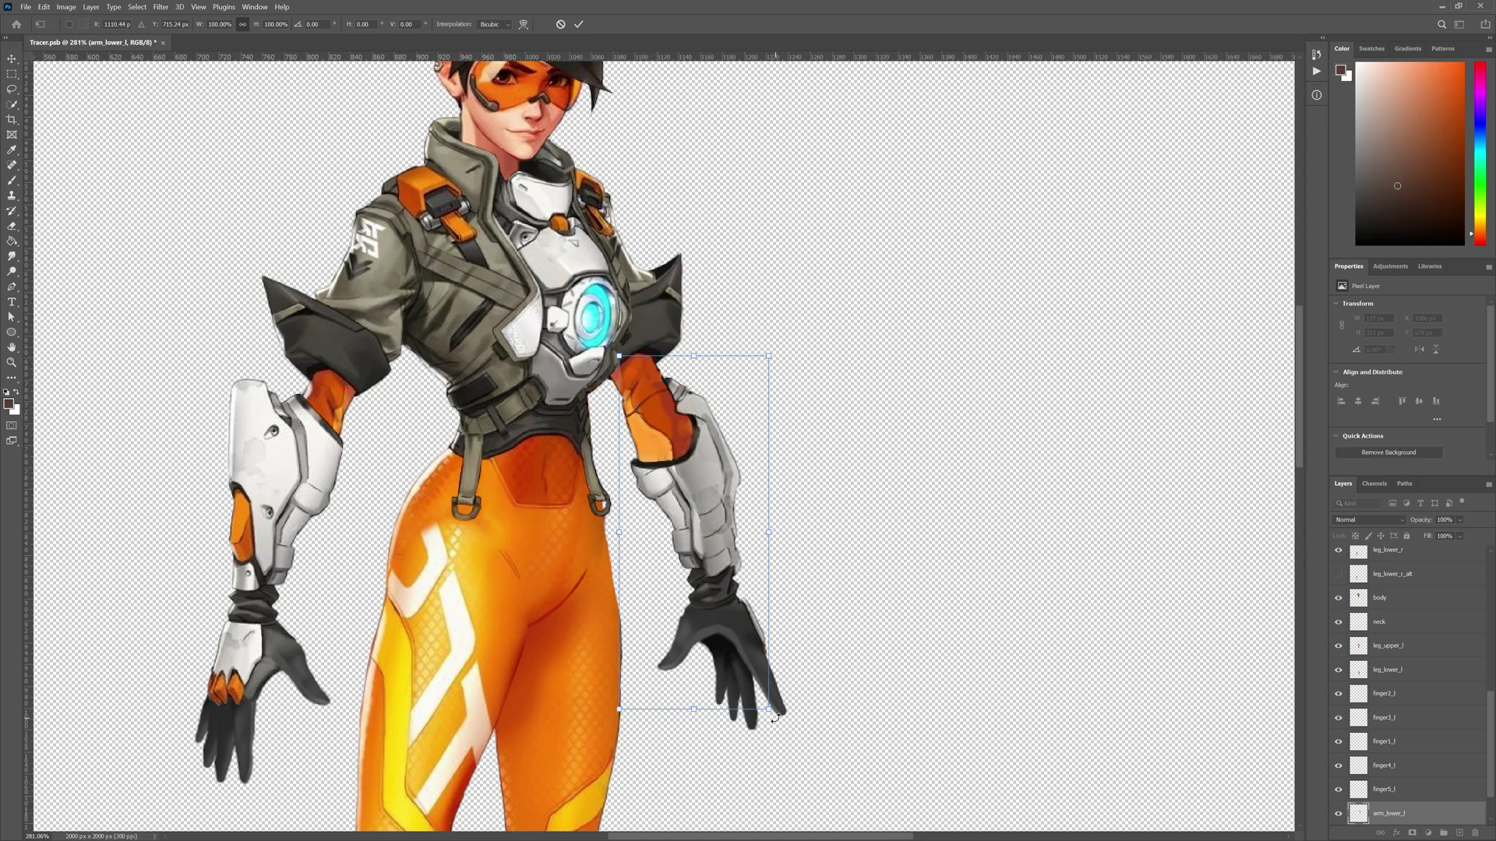
mouse_move(772, 716)
left_mouse_down()
mouse_move(811, 685)
mouse_move(898, 377)
left_mouse_up()
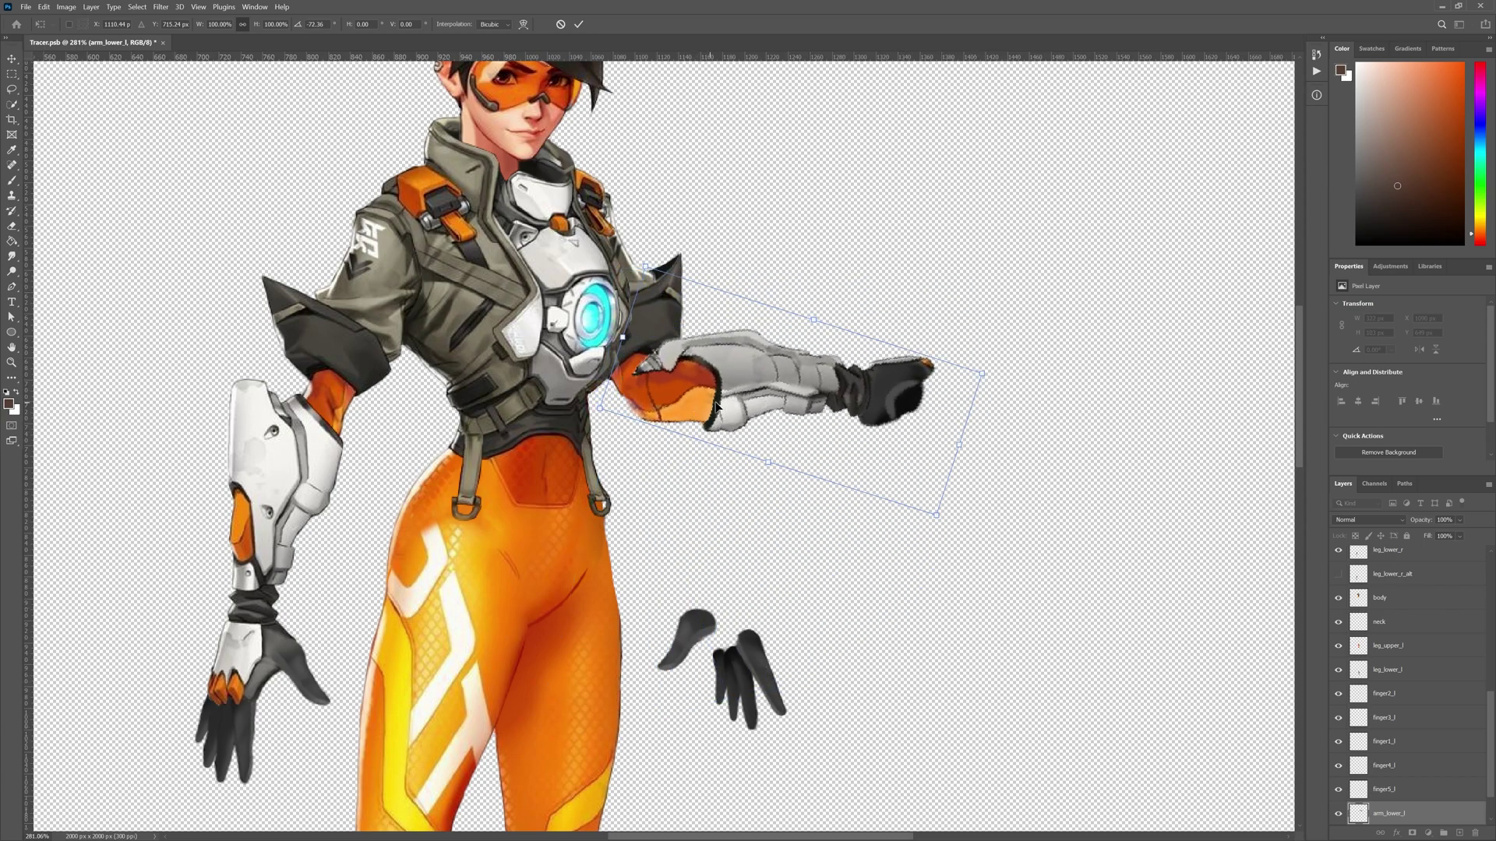
key("Escape")
left_click_drag(567, 392, 673, 377)
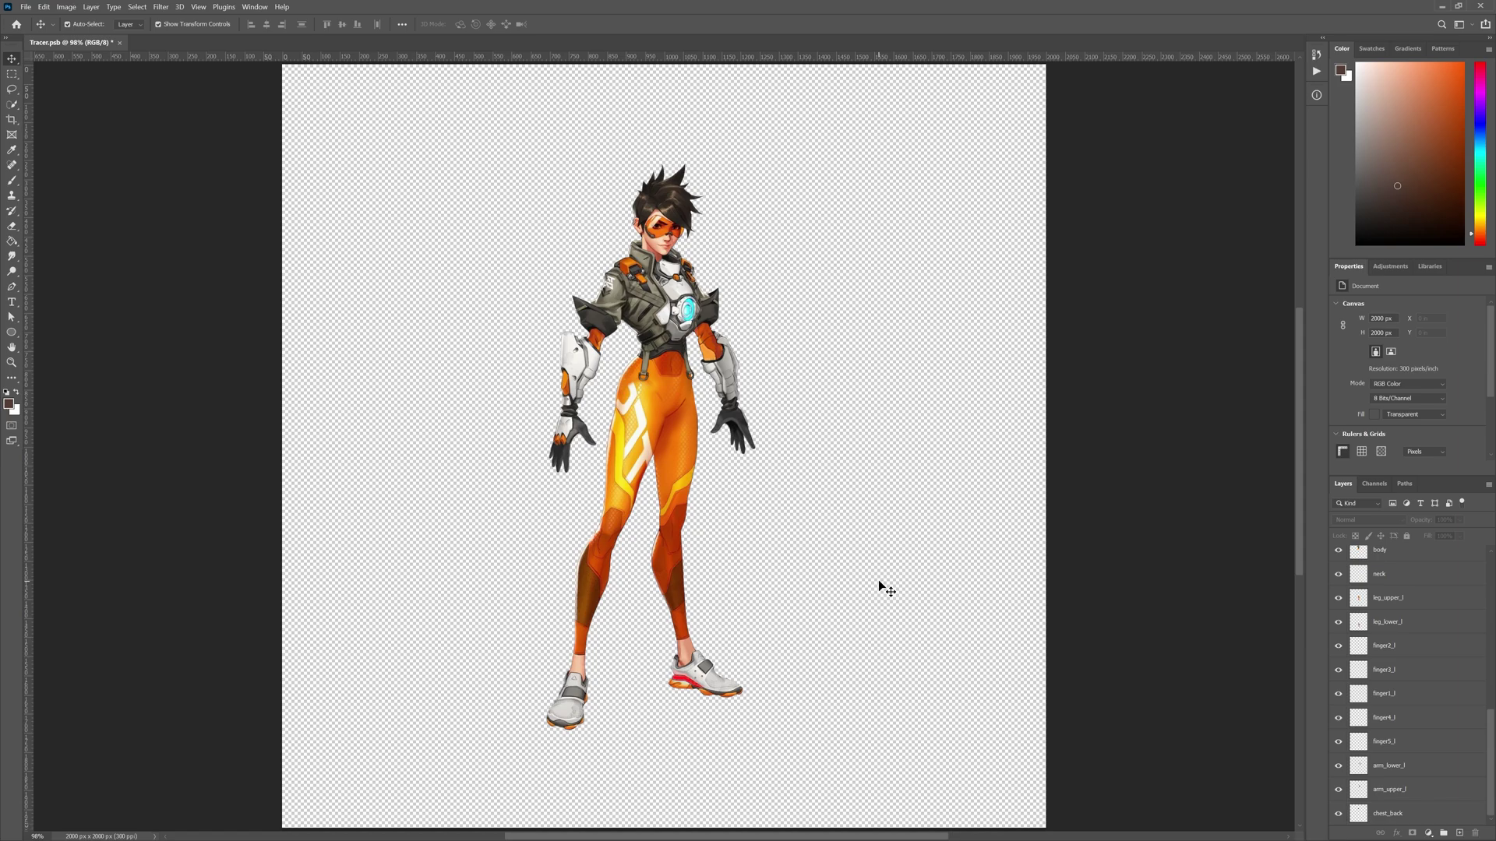
scroll(1408, 694, "up", 2)
scroll(1414, 694, "up", 3)
scroll(1415, 694, "up", 3)
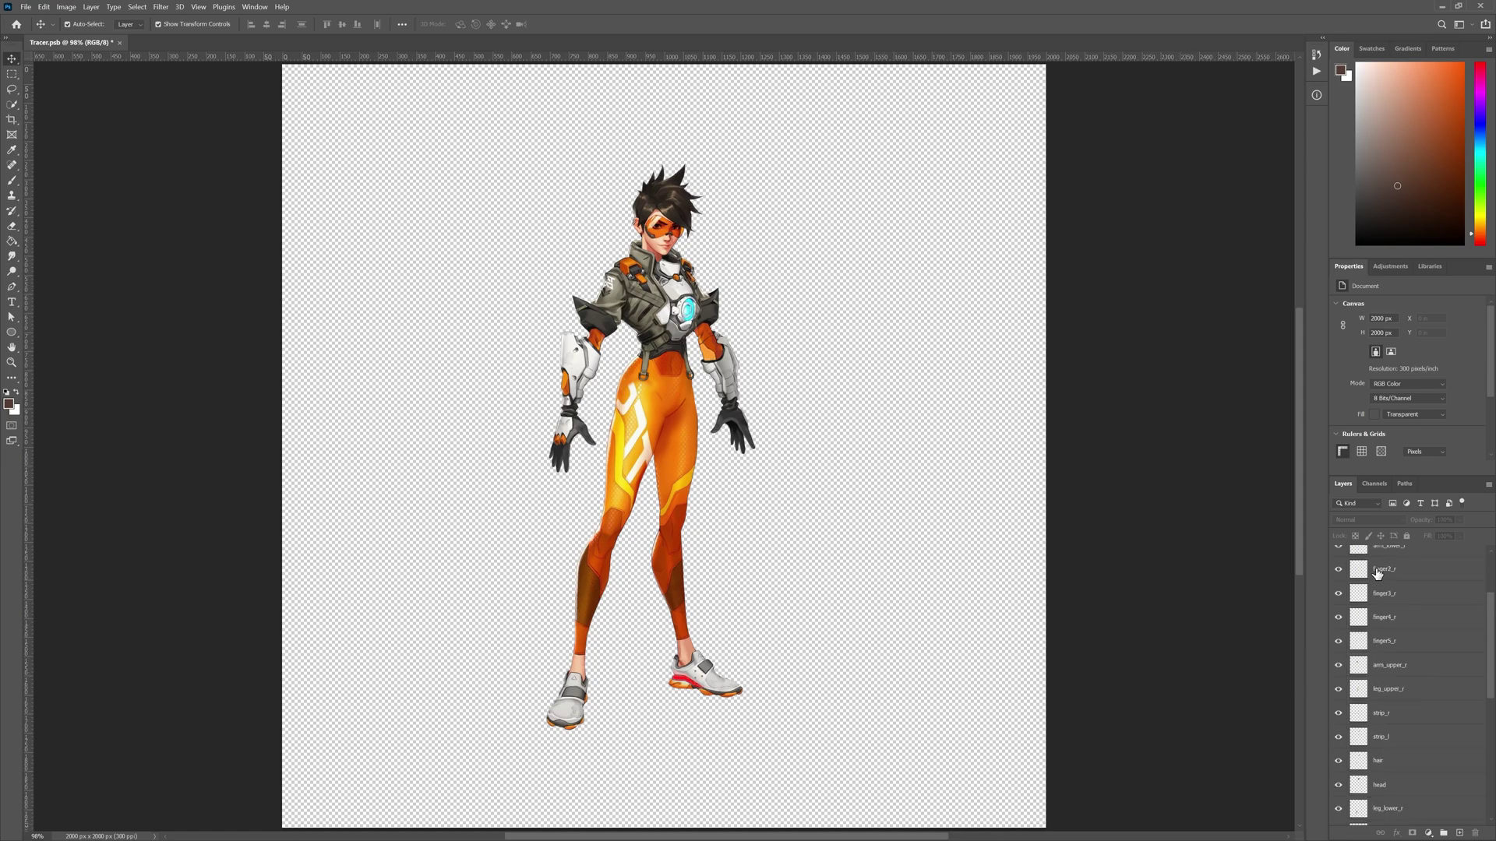
scroll(1418, 692, "down", 2)
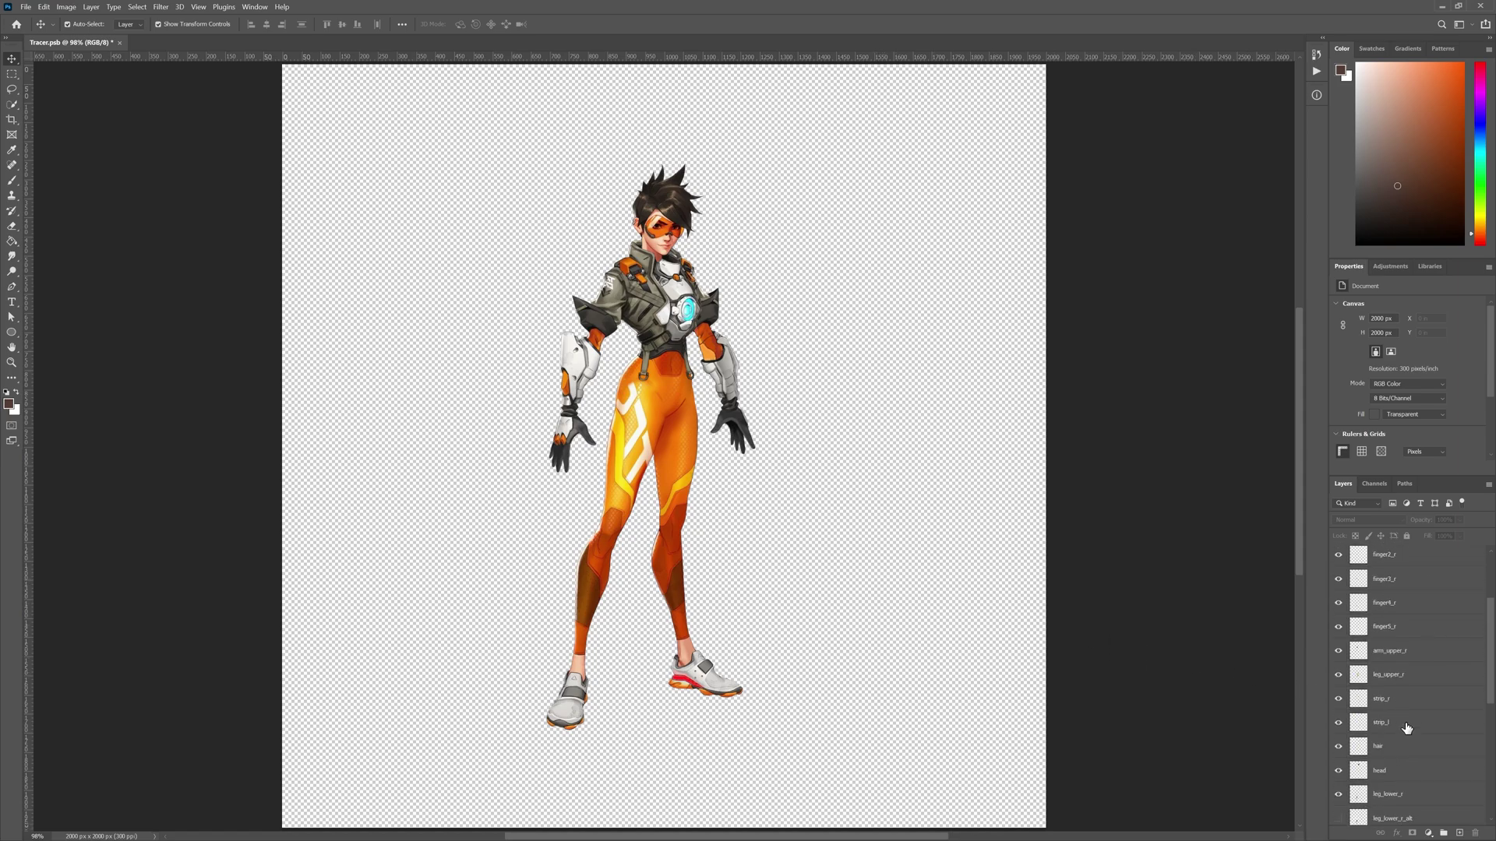
scroll(1408, 727, "down", 2)
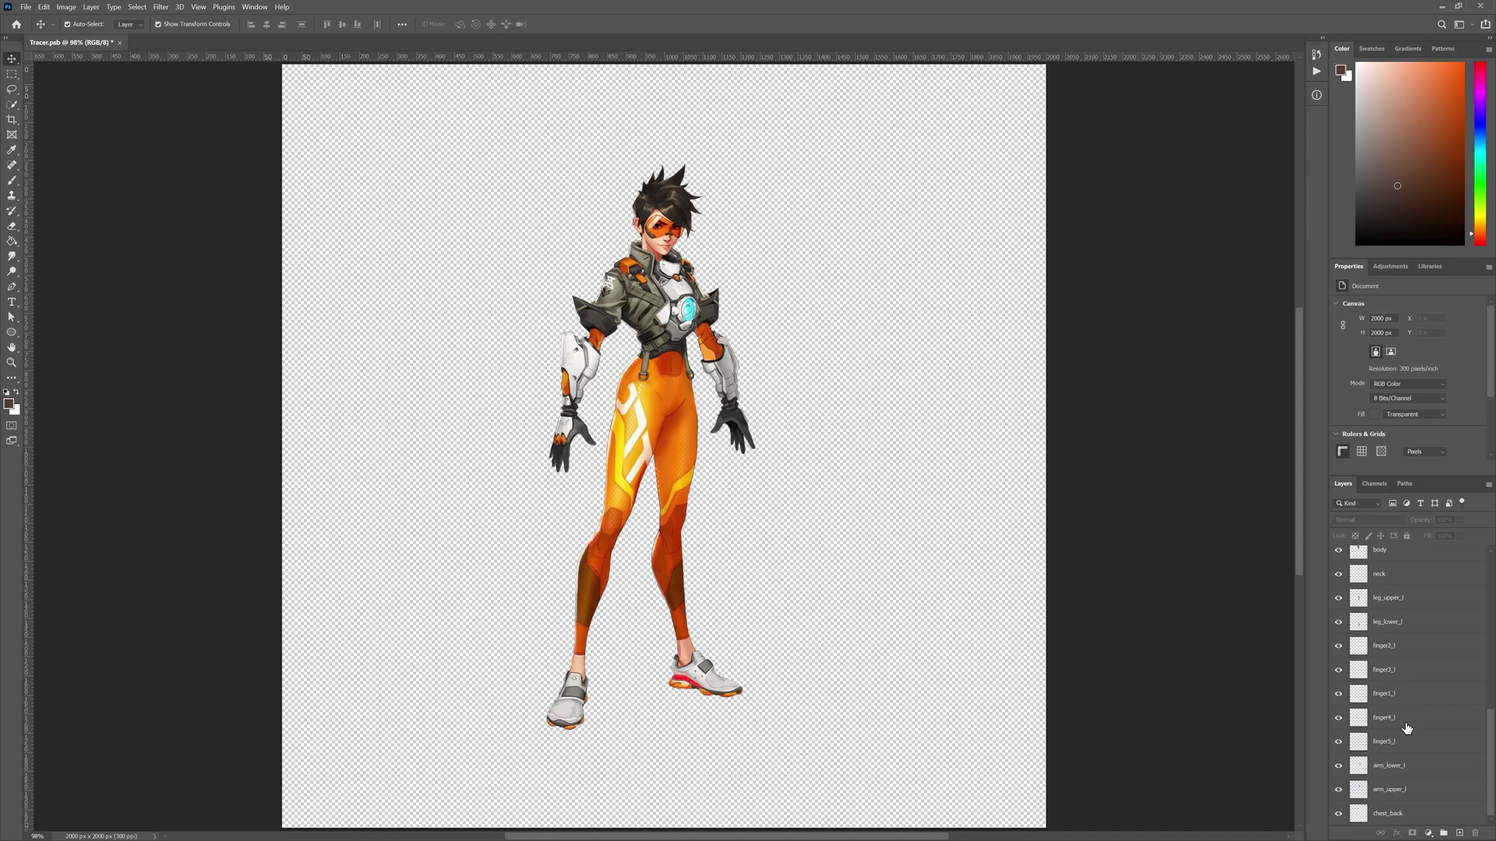
scroll(1407, 729, "up", 1)
scroll(1415, 688, "up", 3)
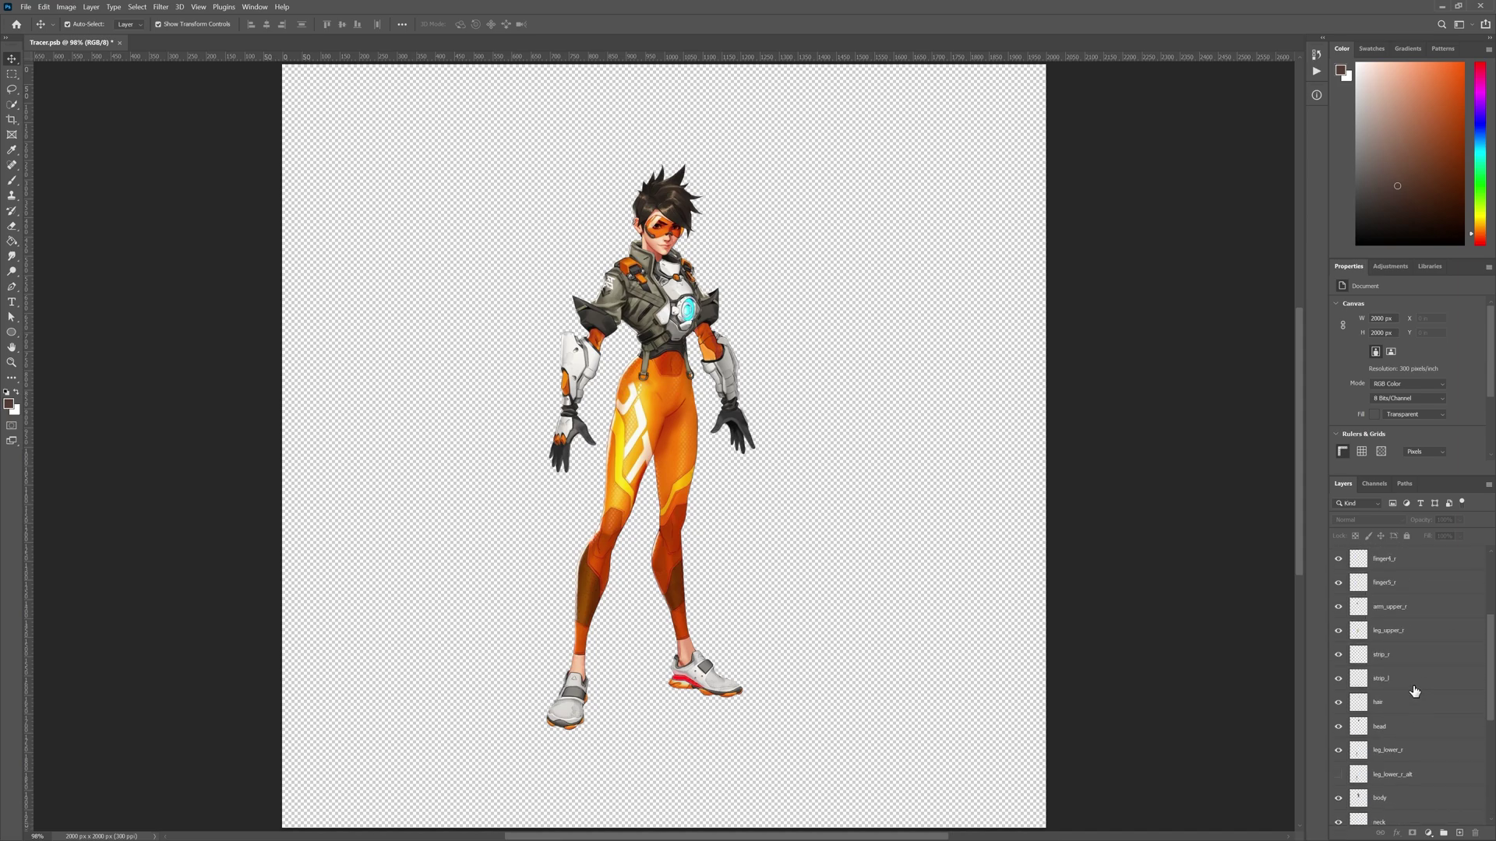
scroll(1414, 667, "down", 2)
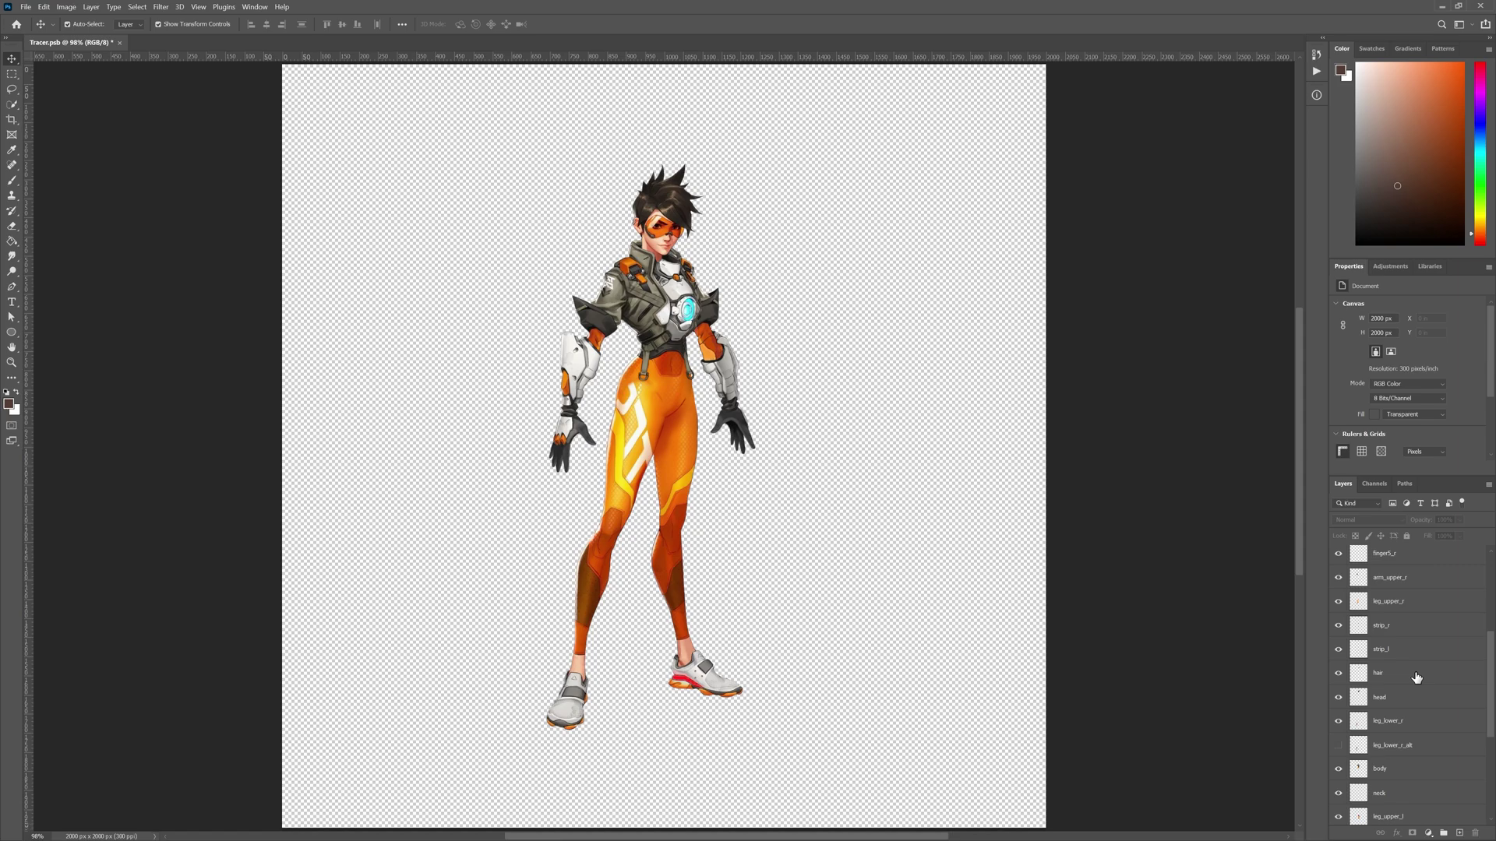
scroll(1414, 678, "down", 2)
scroll(1407, 702, "down", 2)
scroll(1408, 711, "up", 1)
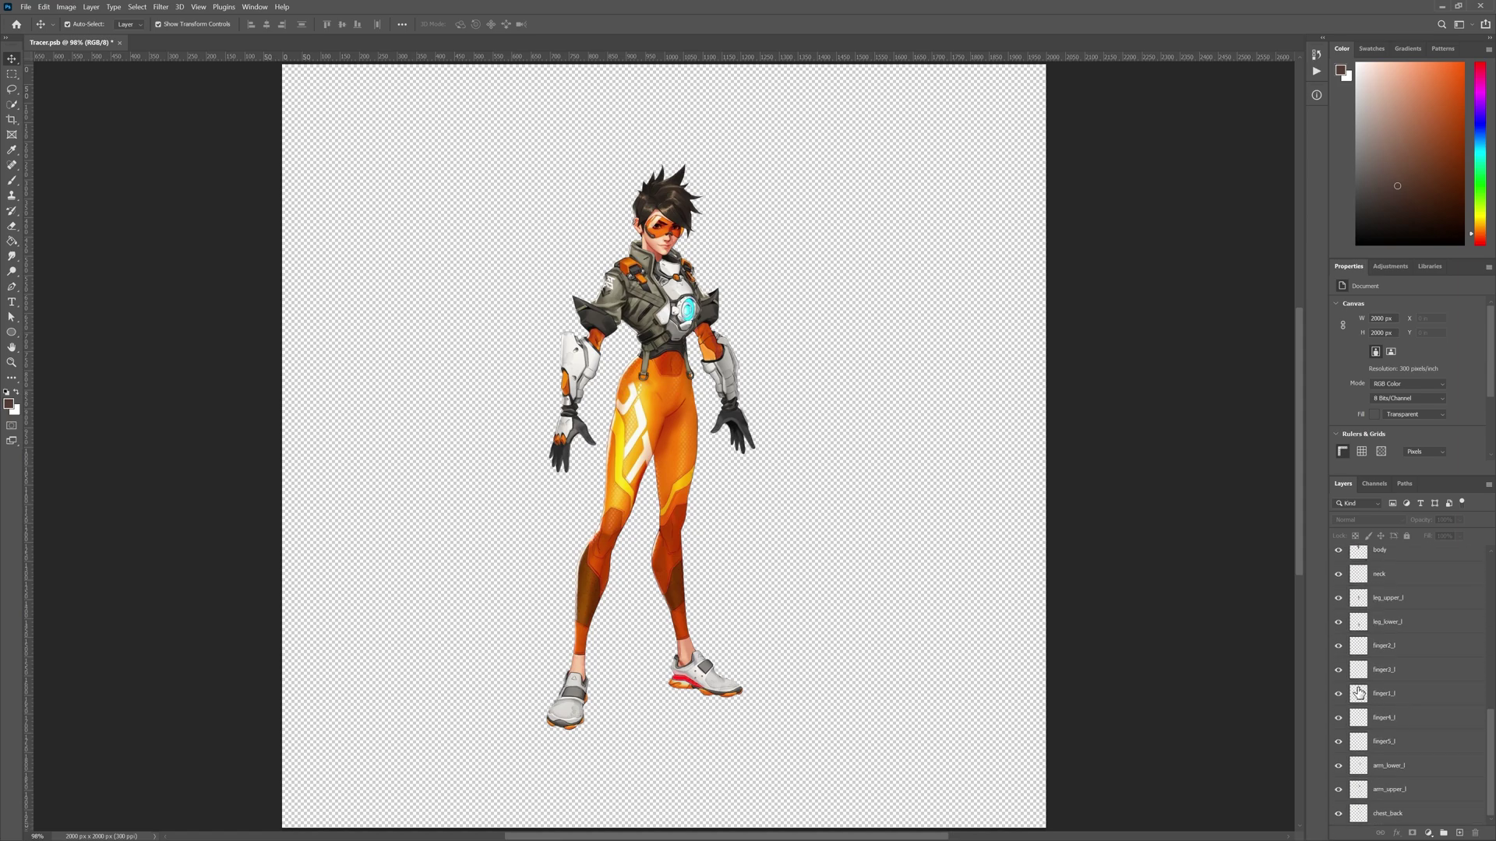
scroll(1412, 708, "up", 1)
scroll(1416, 706, "up", 1)
scroll(1422, 704, "up", 1)
scroll(1421, 703, "up", 1)
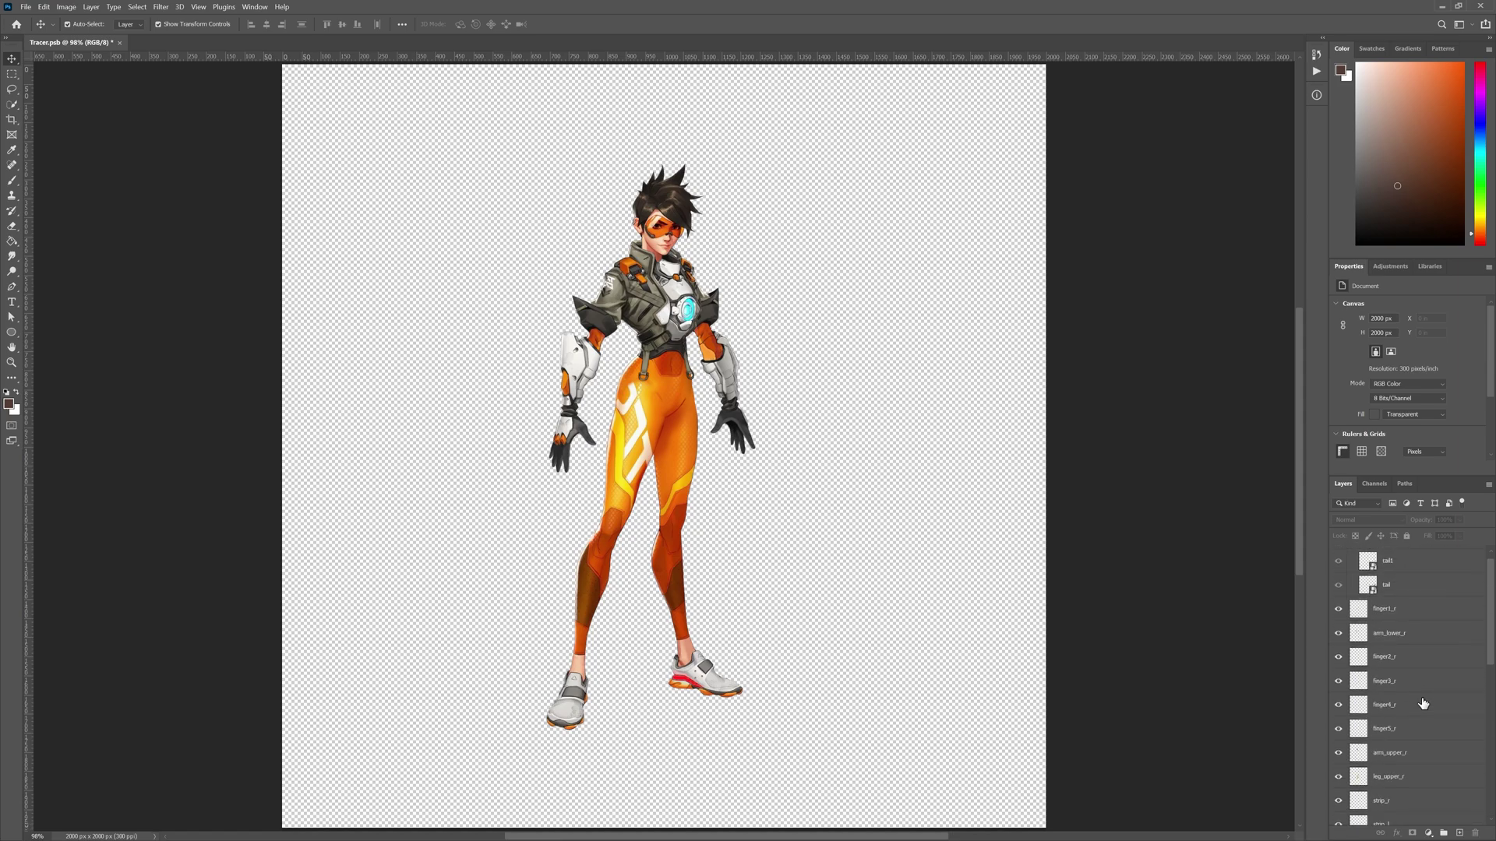
scroll(1420, 705, "up", 1)
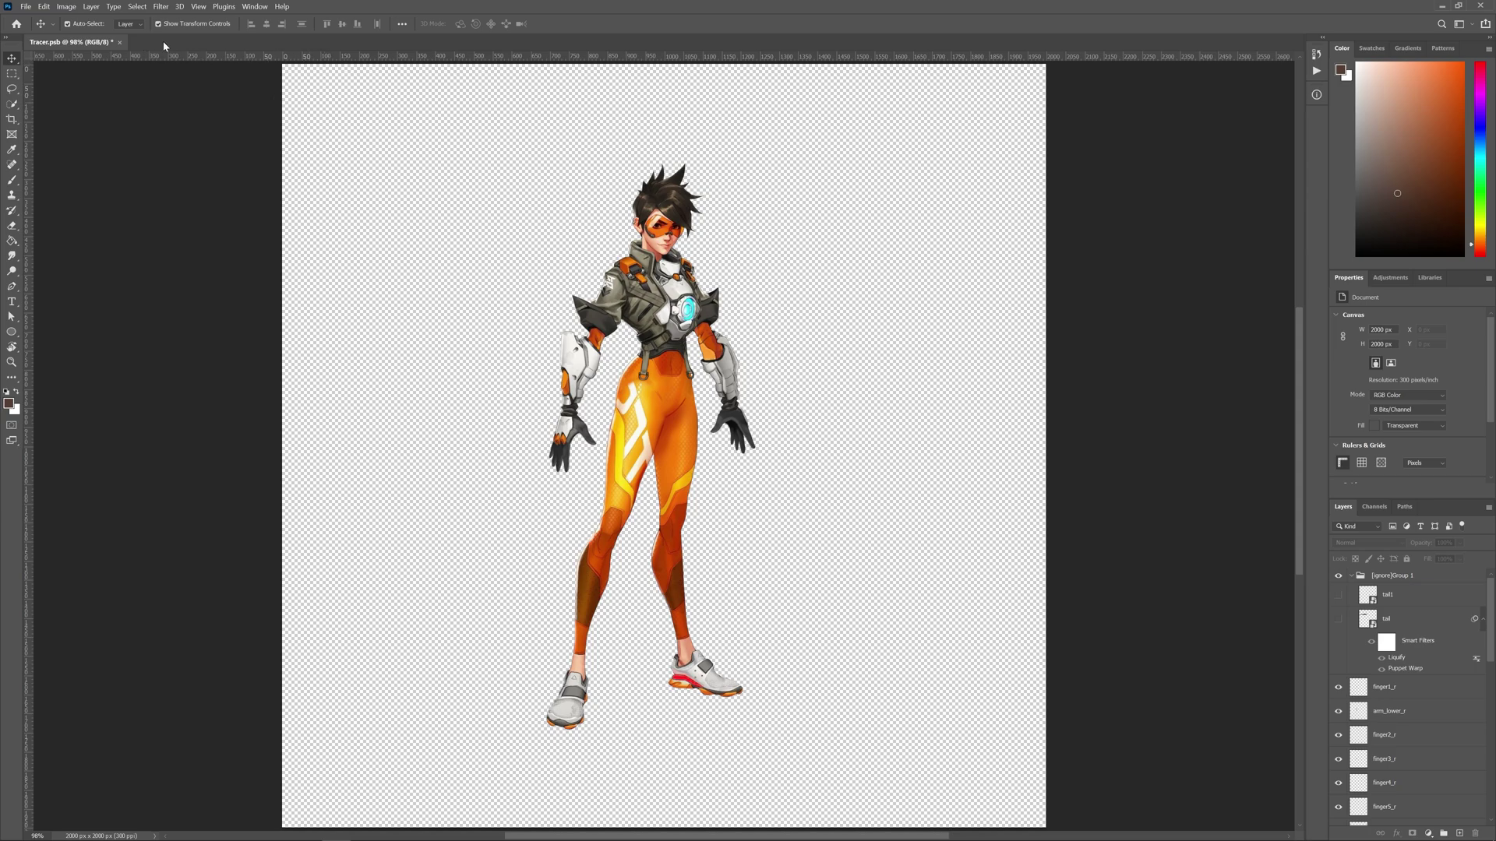
- Clear the layer selection and run File > Scripts > PhotoshopToSpine
left_click_drag(395, 126, 840, 762)
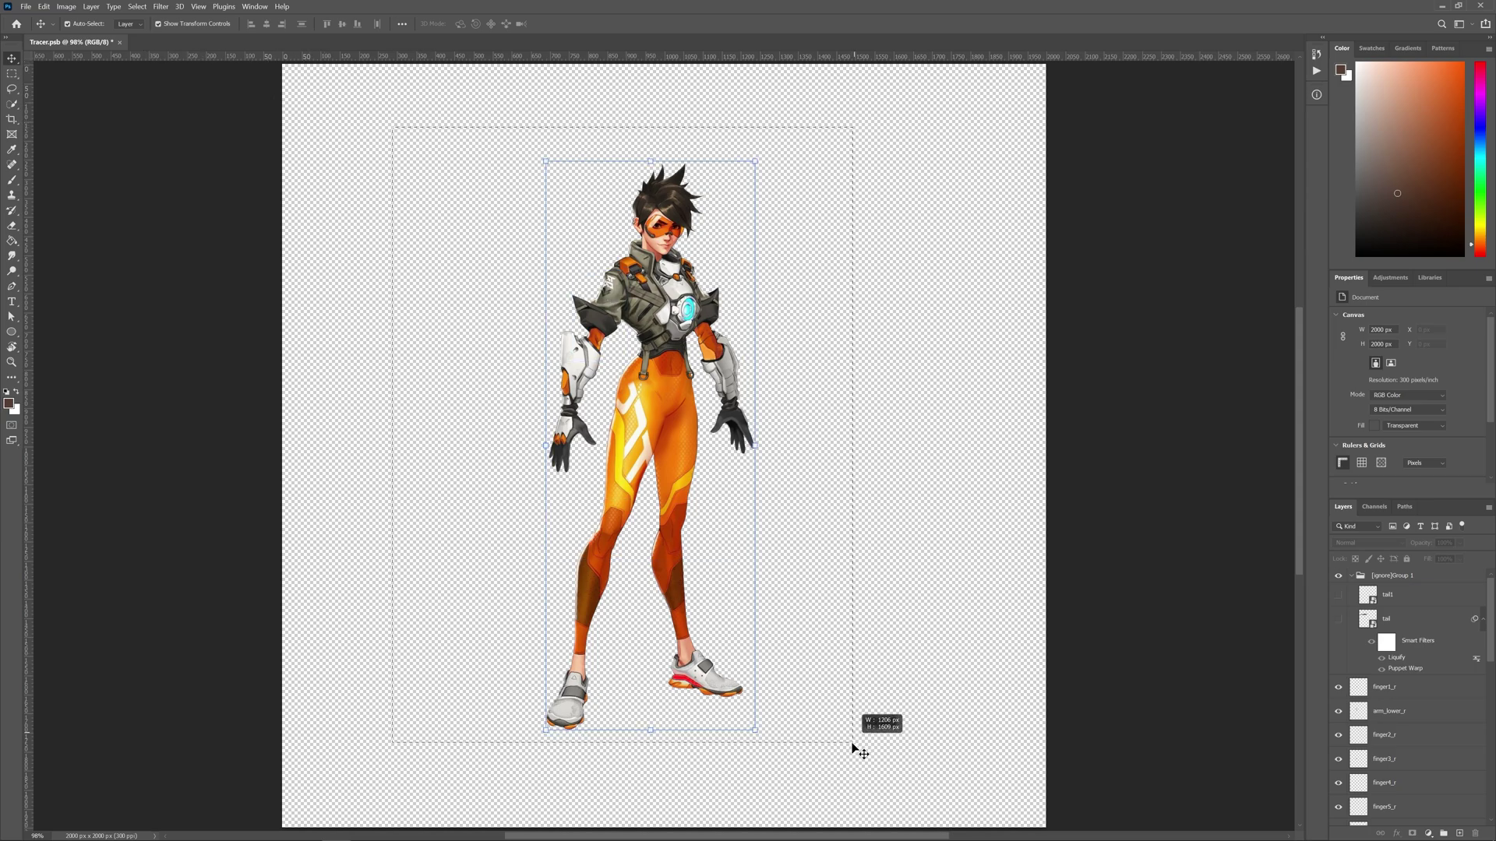
left_click(861, 664)
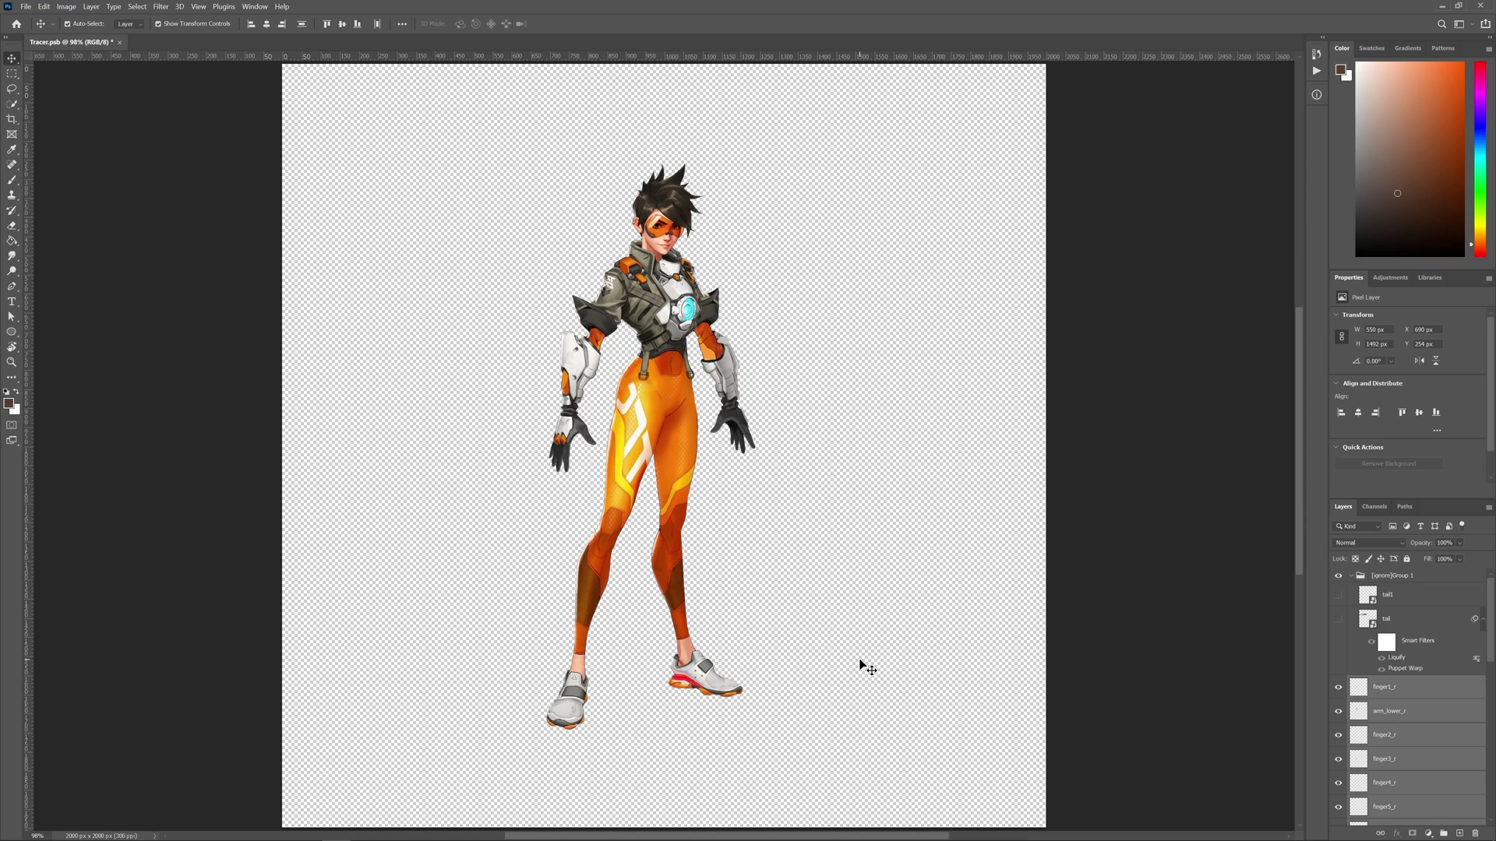
left_click(44, 6)
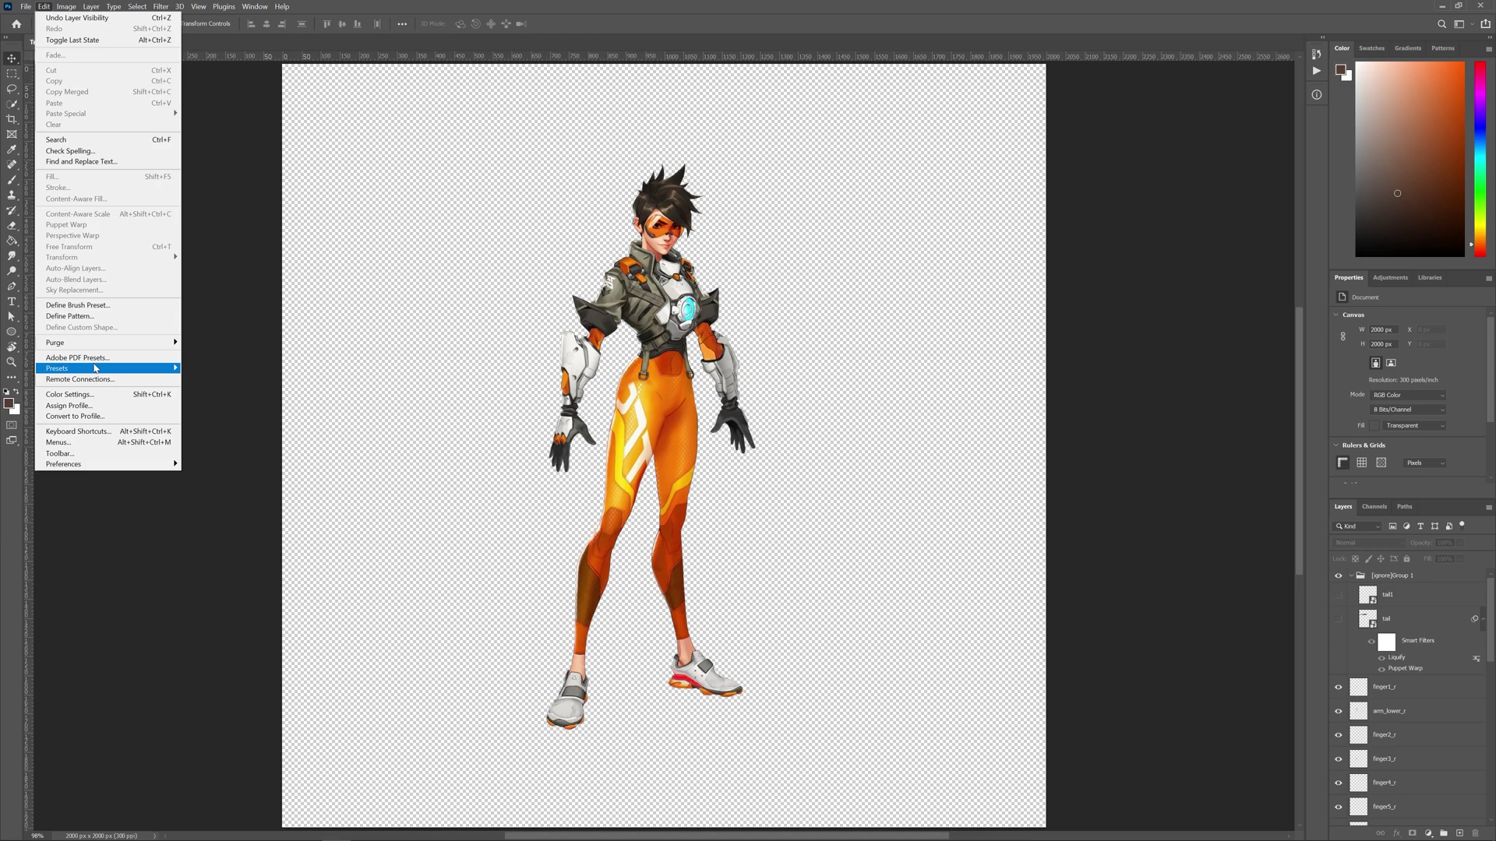
left_click(25, 5)
mouse_move(47, 275)
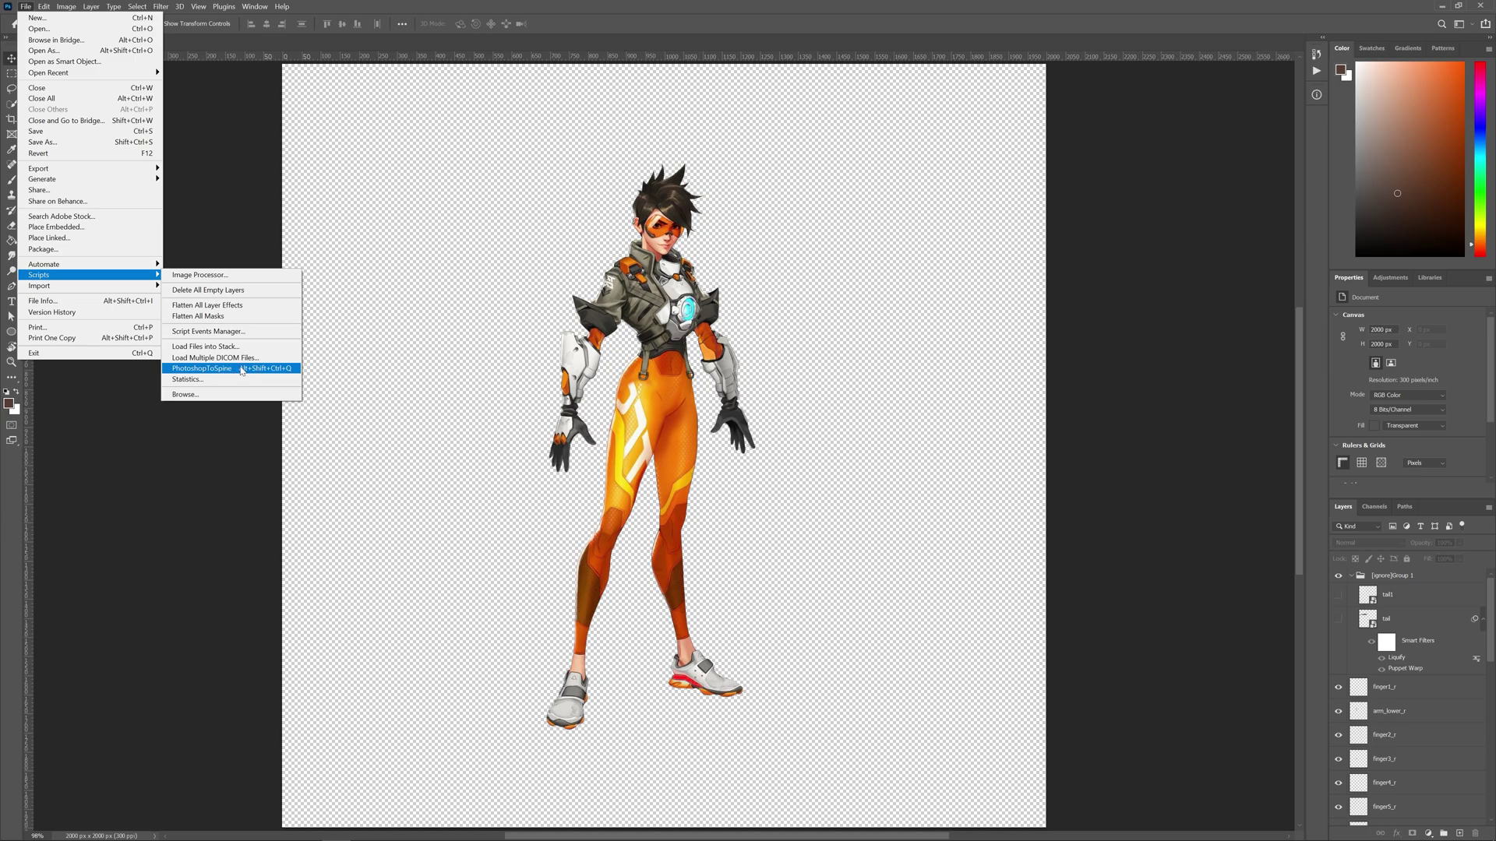
left_click(435, 350)
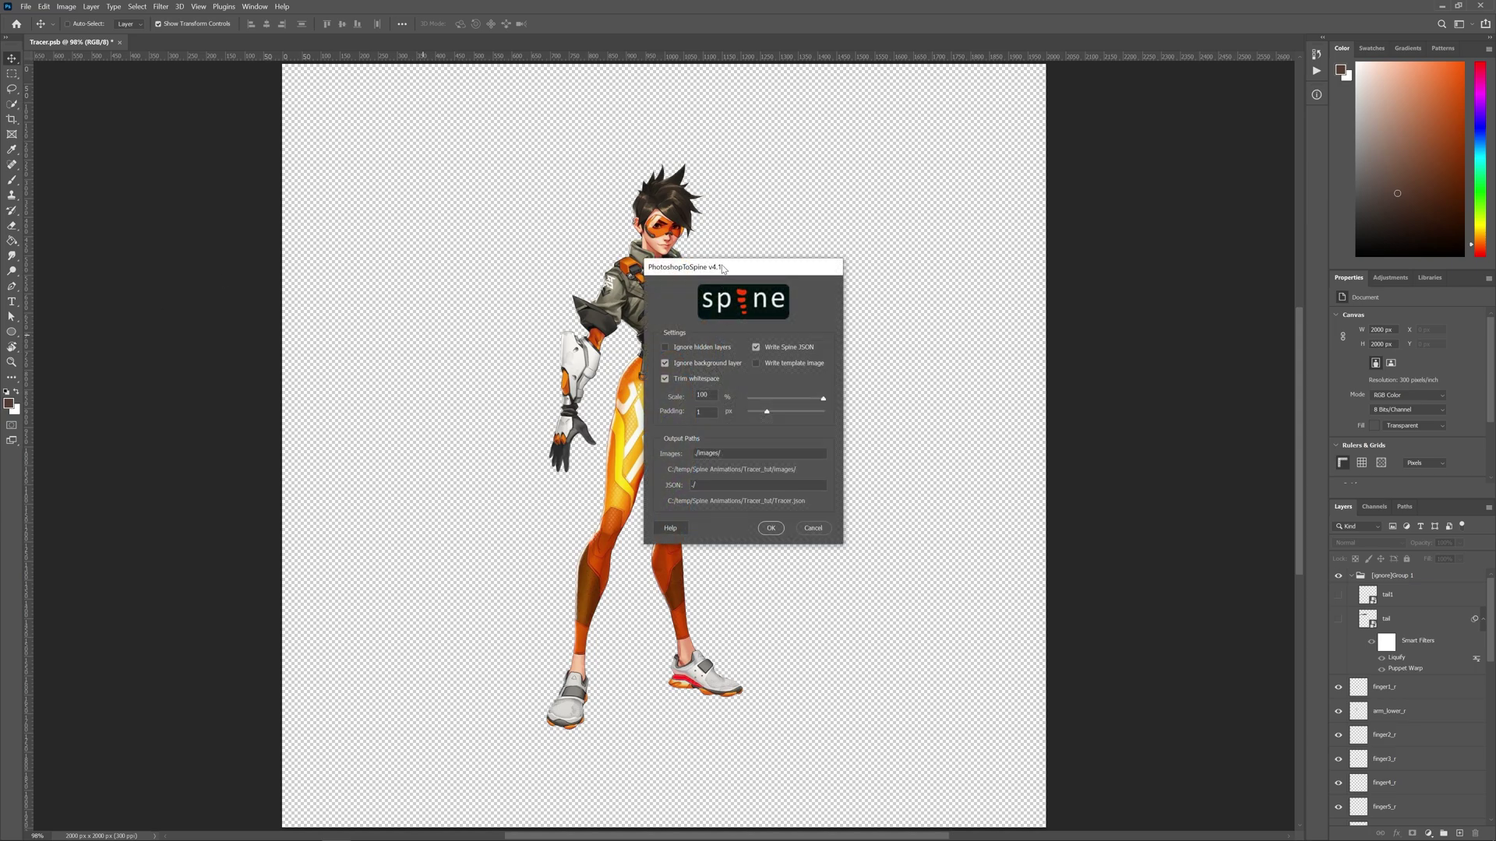
left_click_drag(722, 269, 405, 202)
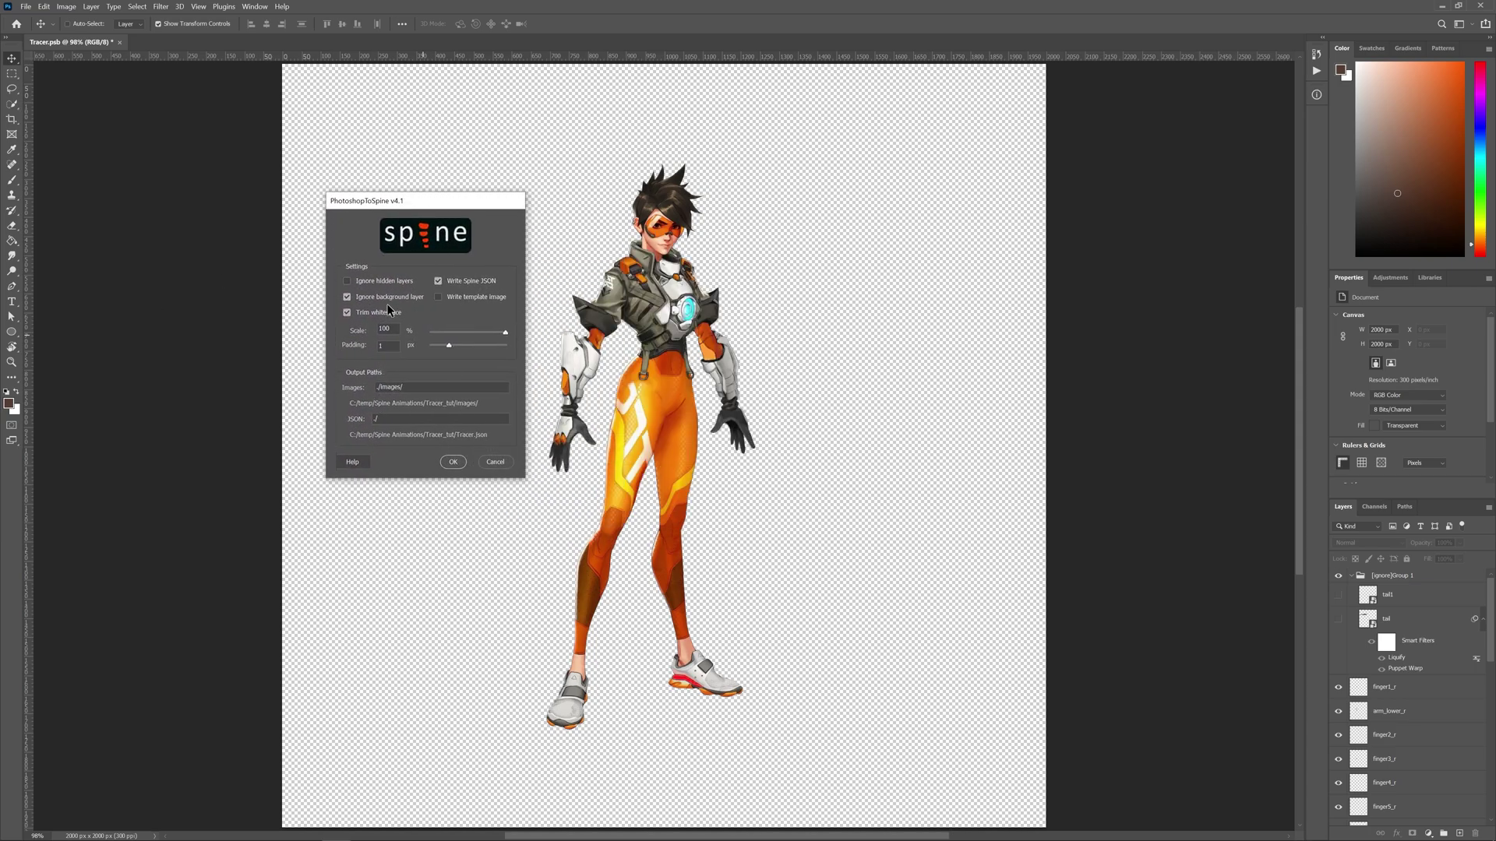
left_click(352, 462)
left_click_drag(407, 191, 614, 199)
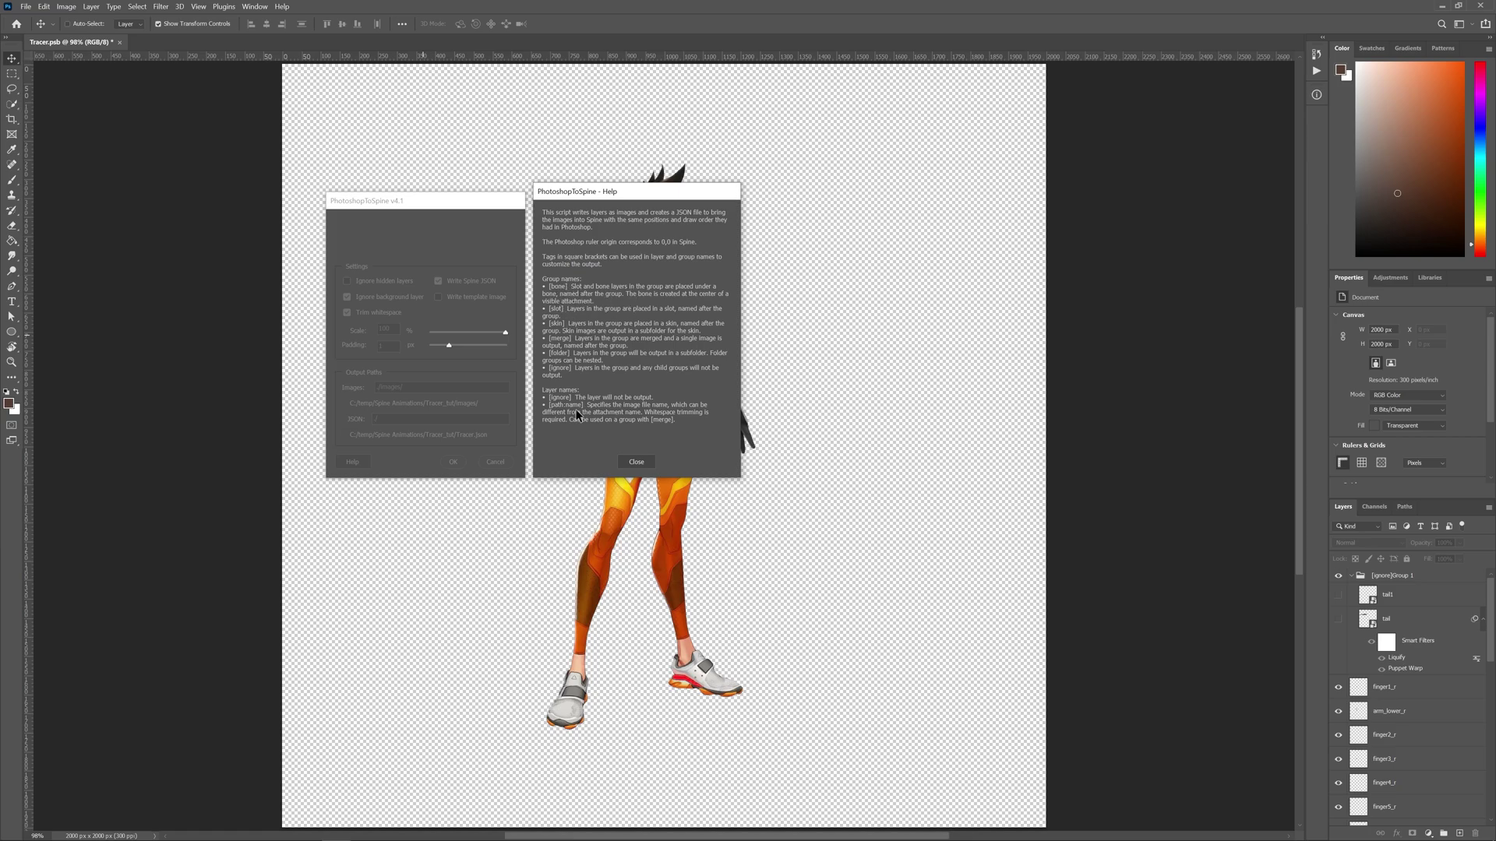
left_click(629, 470)
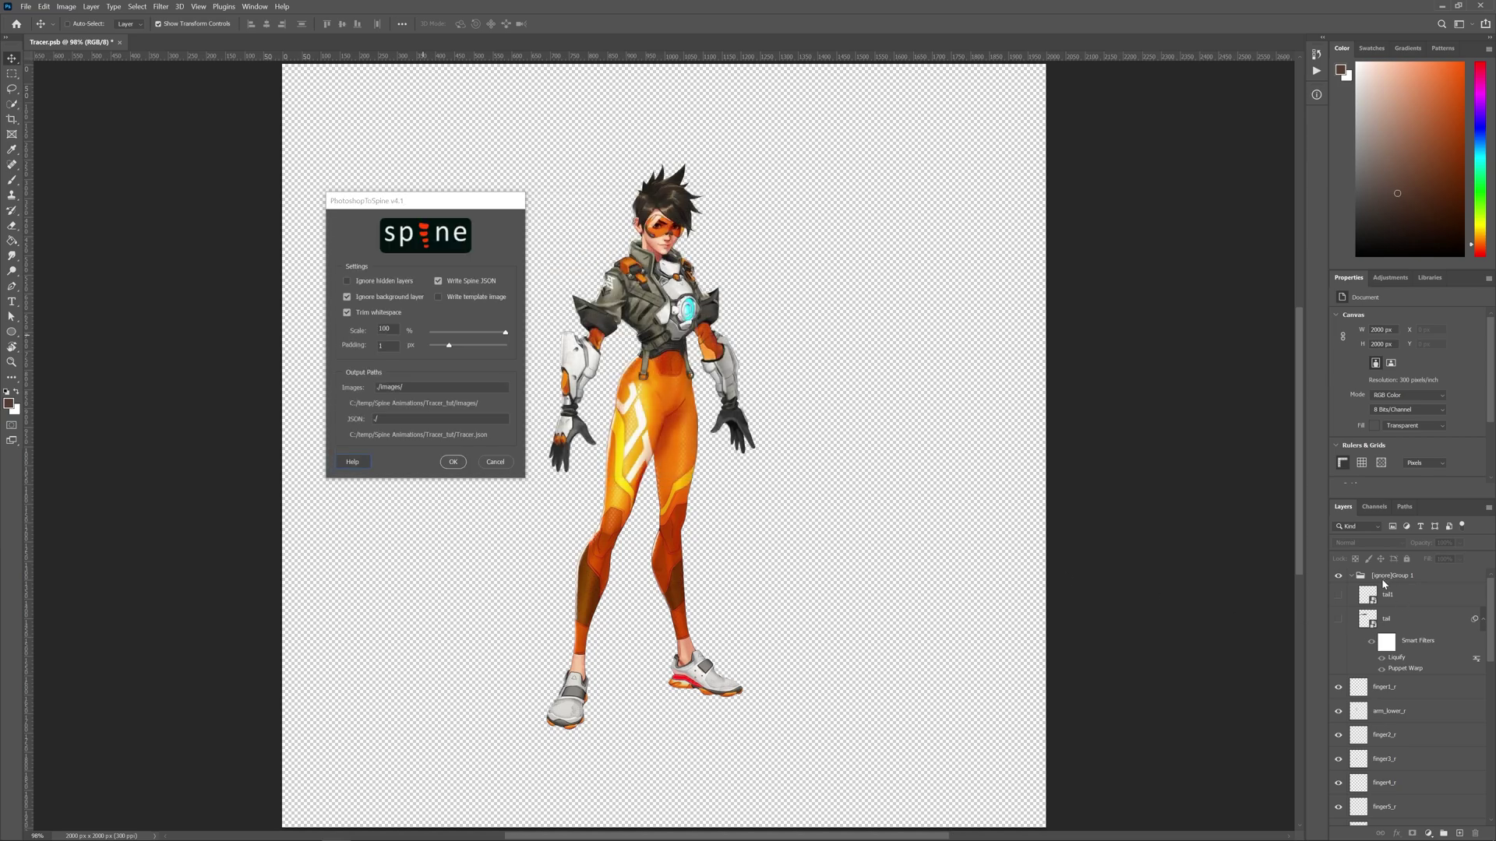
left_click(496, 463)
- Briefly show the Actions panel, then collapse it and leave no layer selected
left_click(1379, 584)
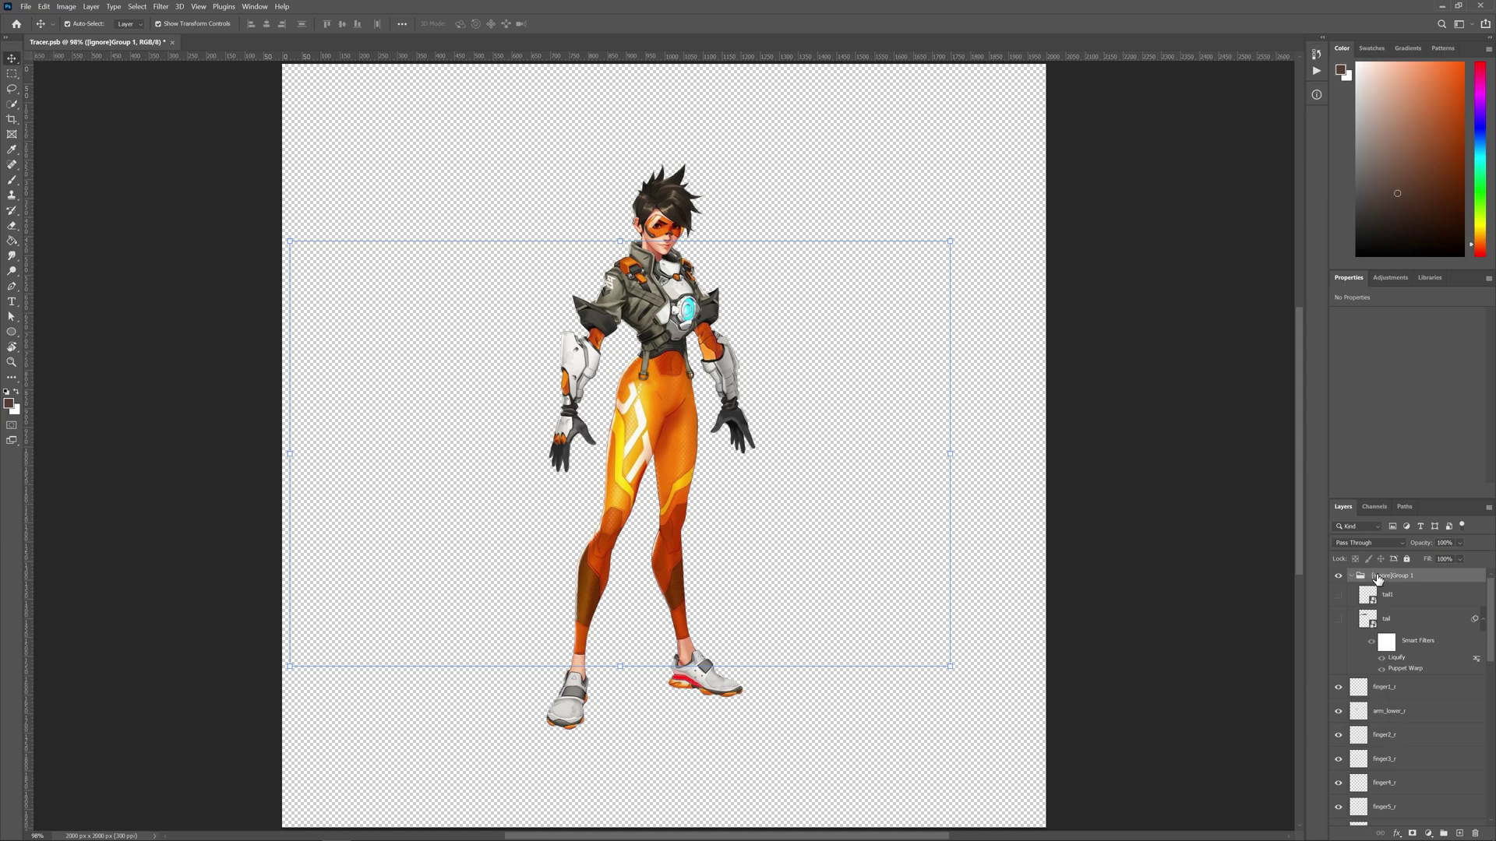
left_click(254, 5)
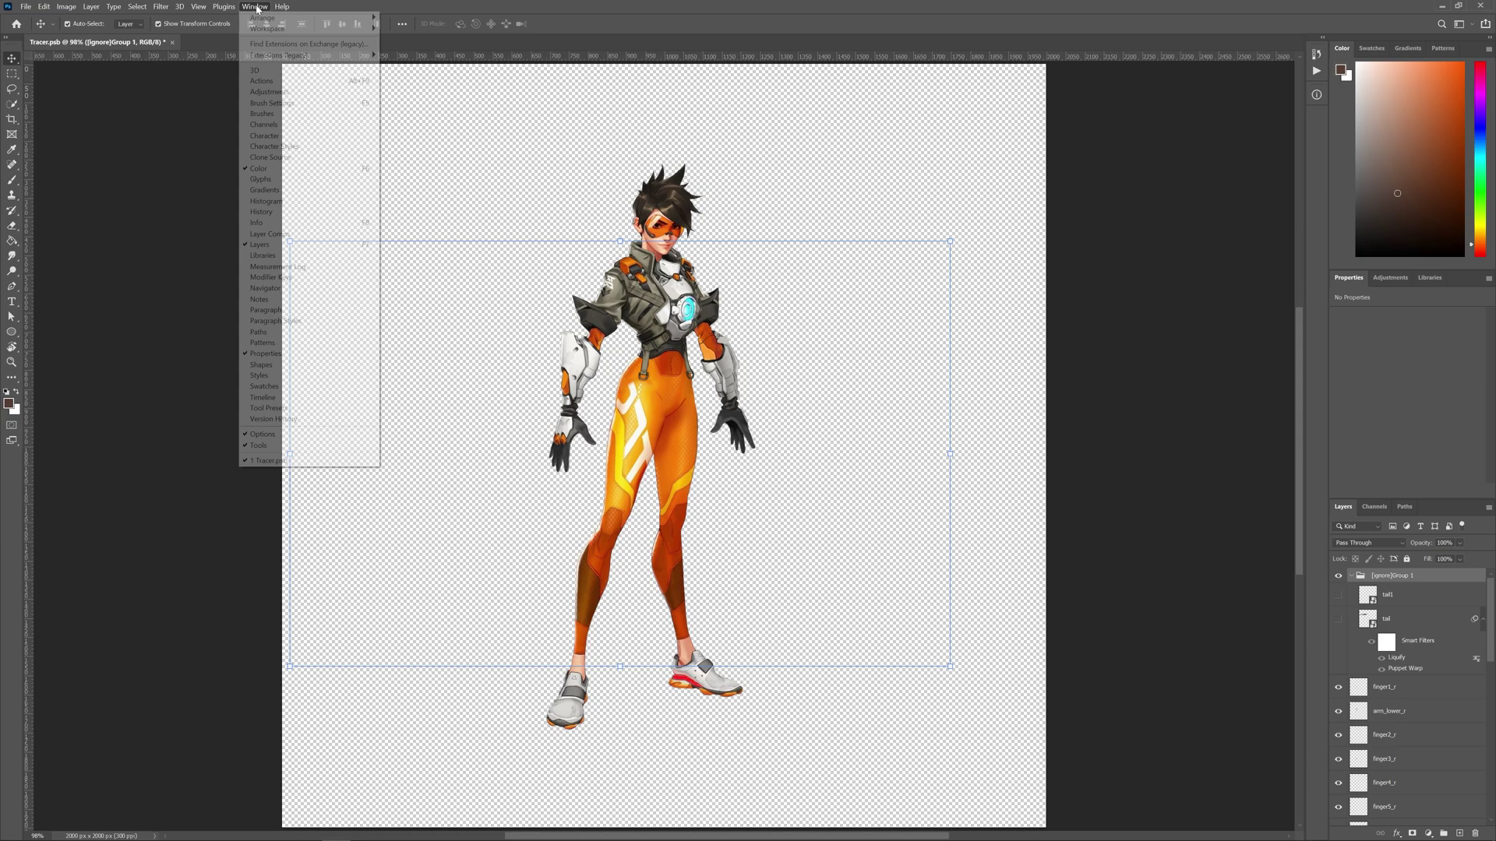
left_click(289, 85)
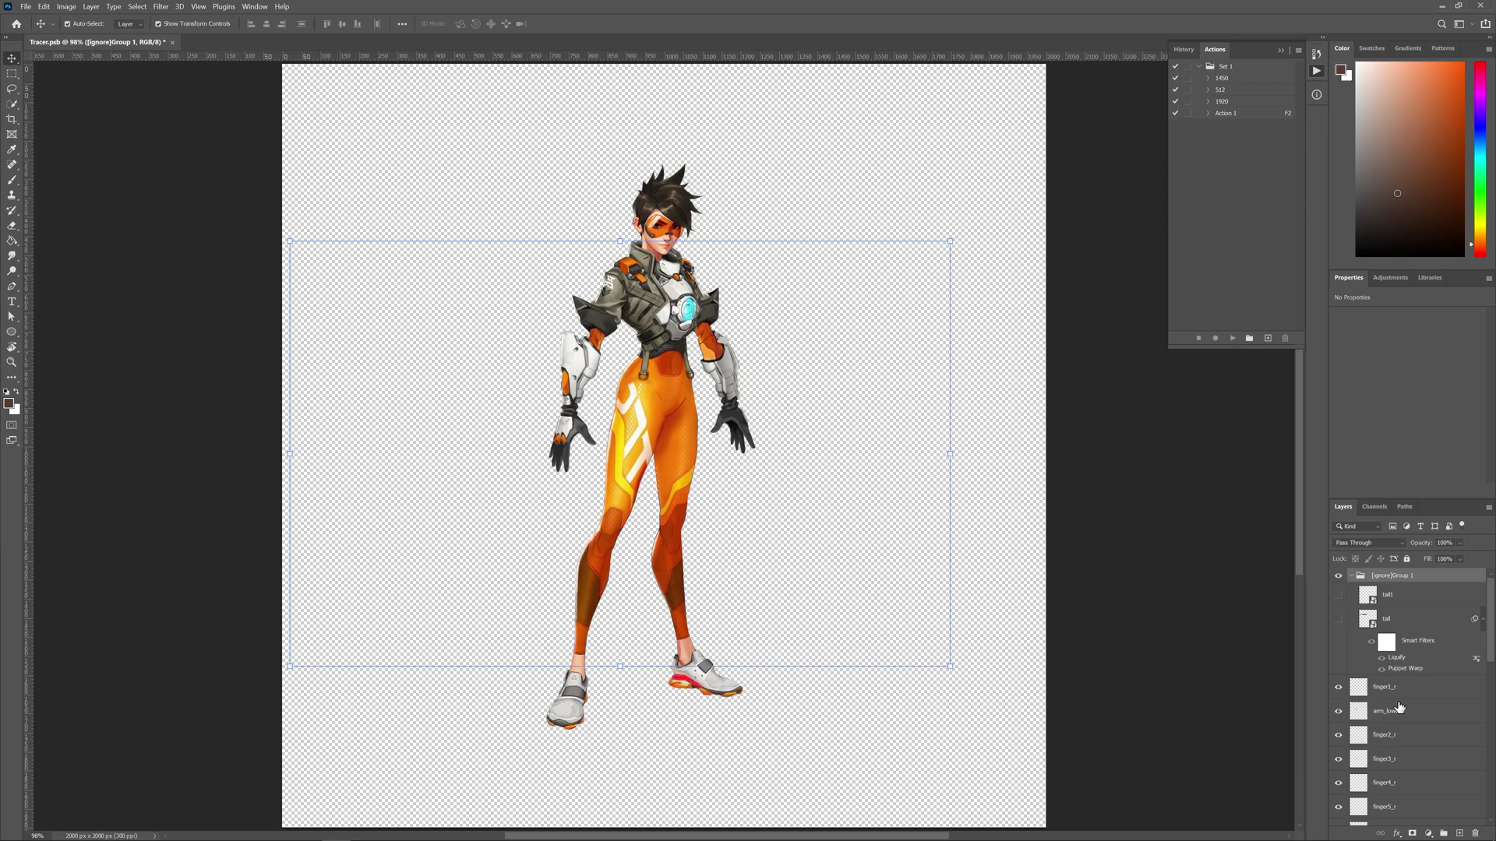
left_click(1391, 739)
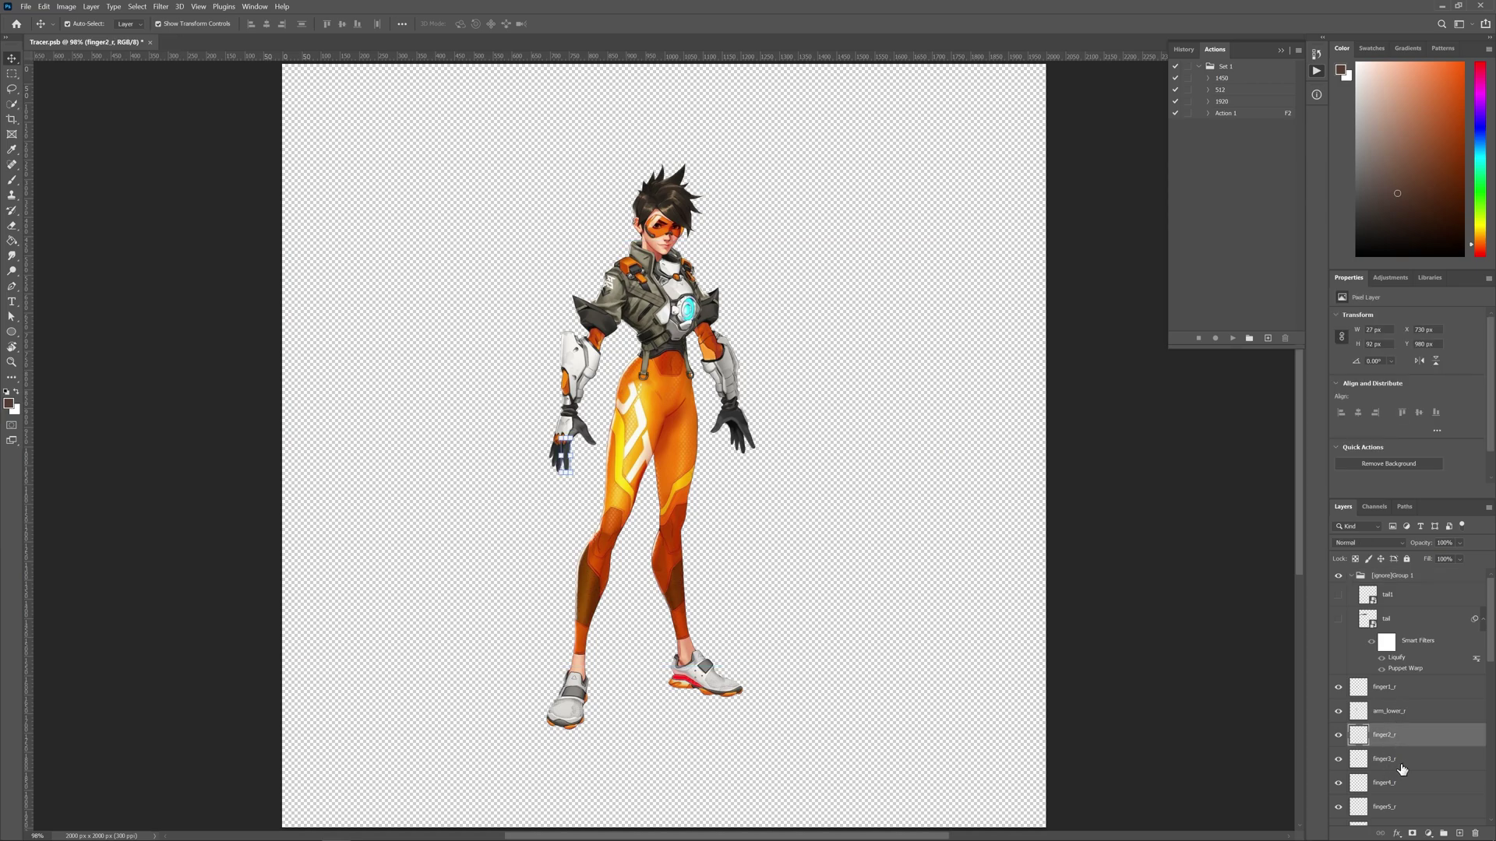
scroll(1402, 770, "down", 2)
scroll(1407, 696, "down", 2)
left_click(880, 521)
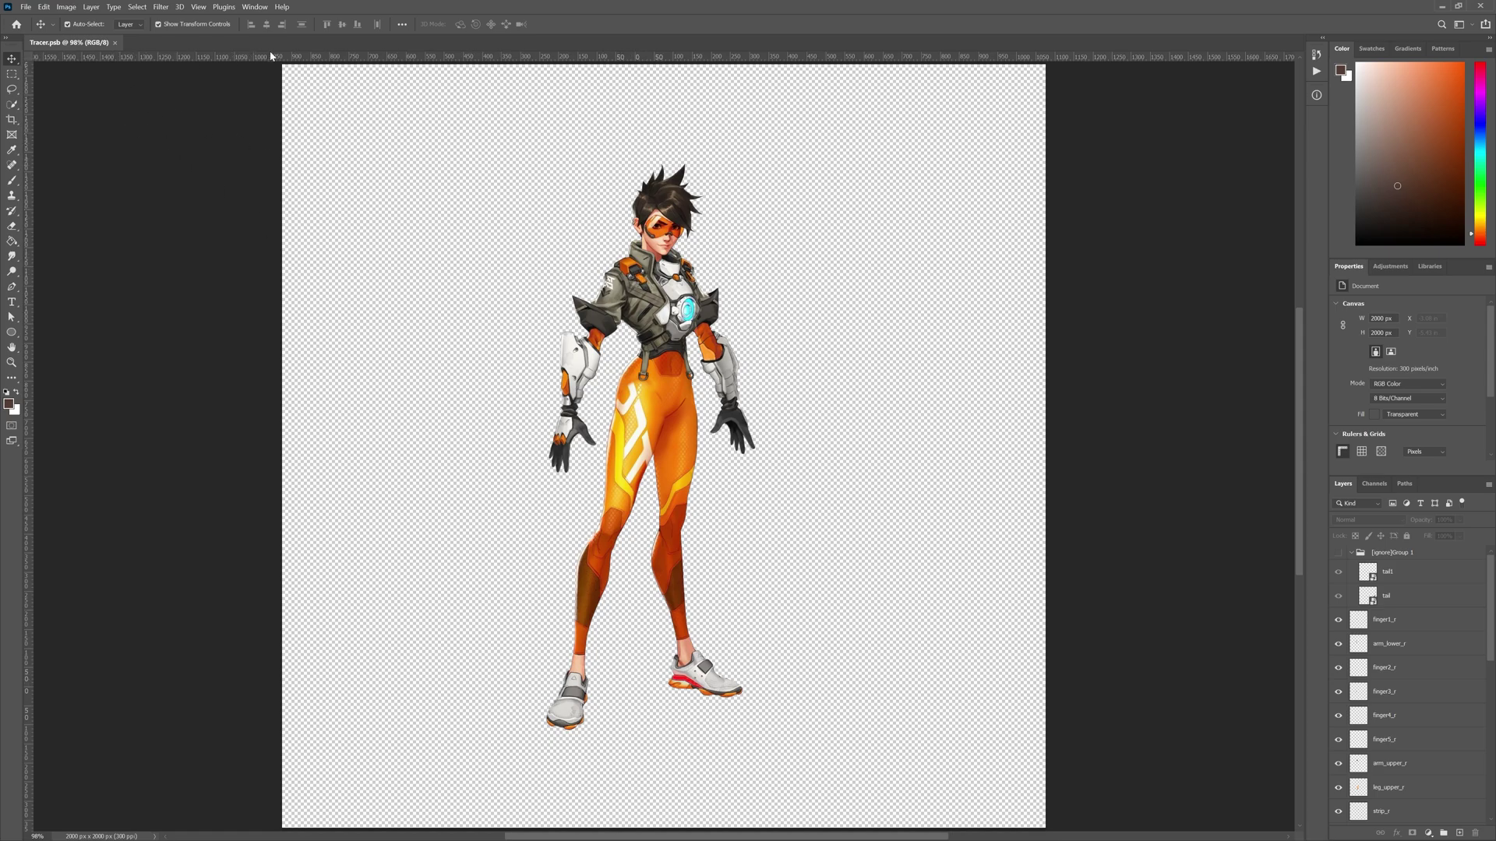
- Turn off Auto-Select, show rulers, place the ruler origin between Tracer's feet, then select and clear the layers
key("ctrl")
key("ctrl+r")
key("ctrl+r")
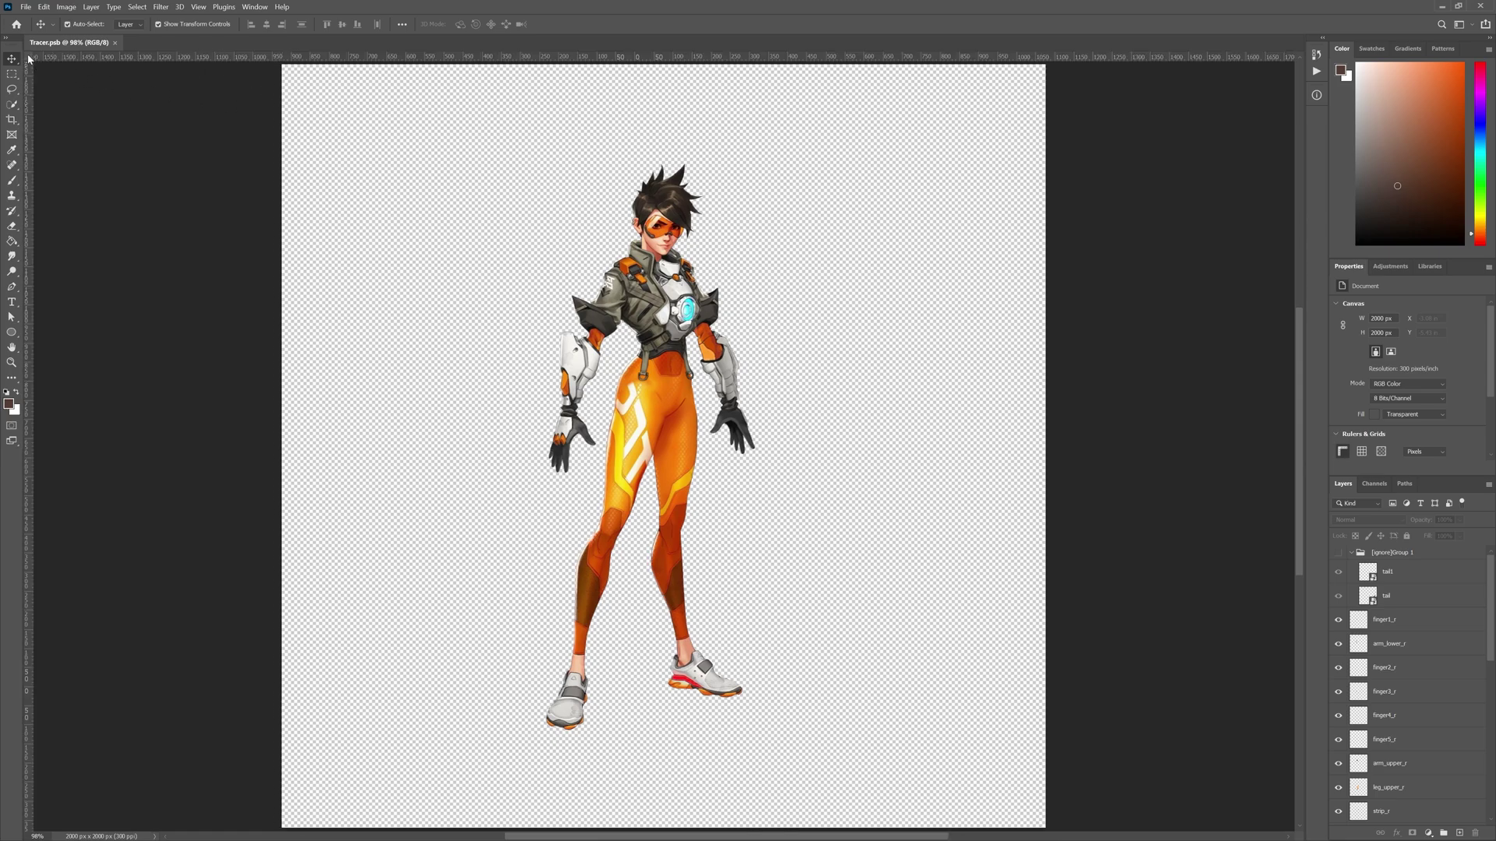
left_click_drag(29, 59, 635, 686)
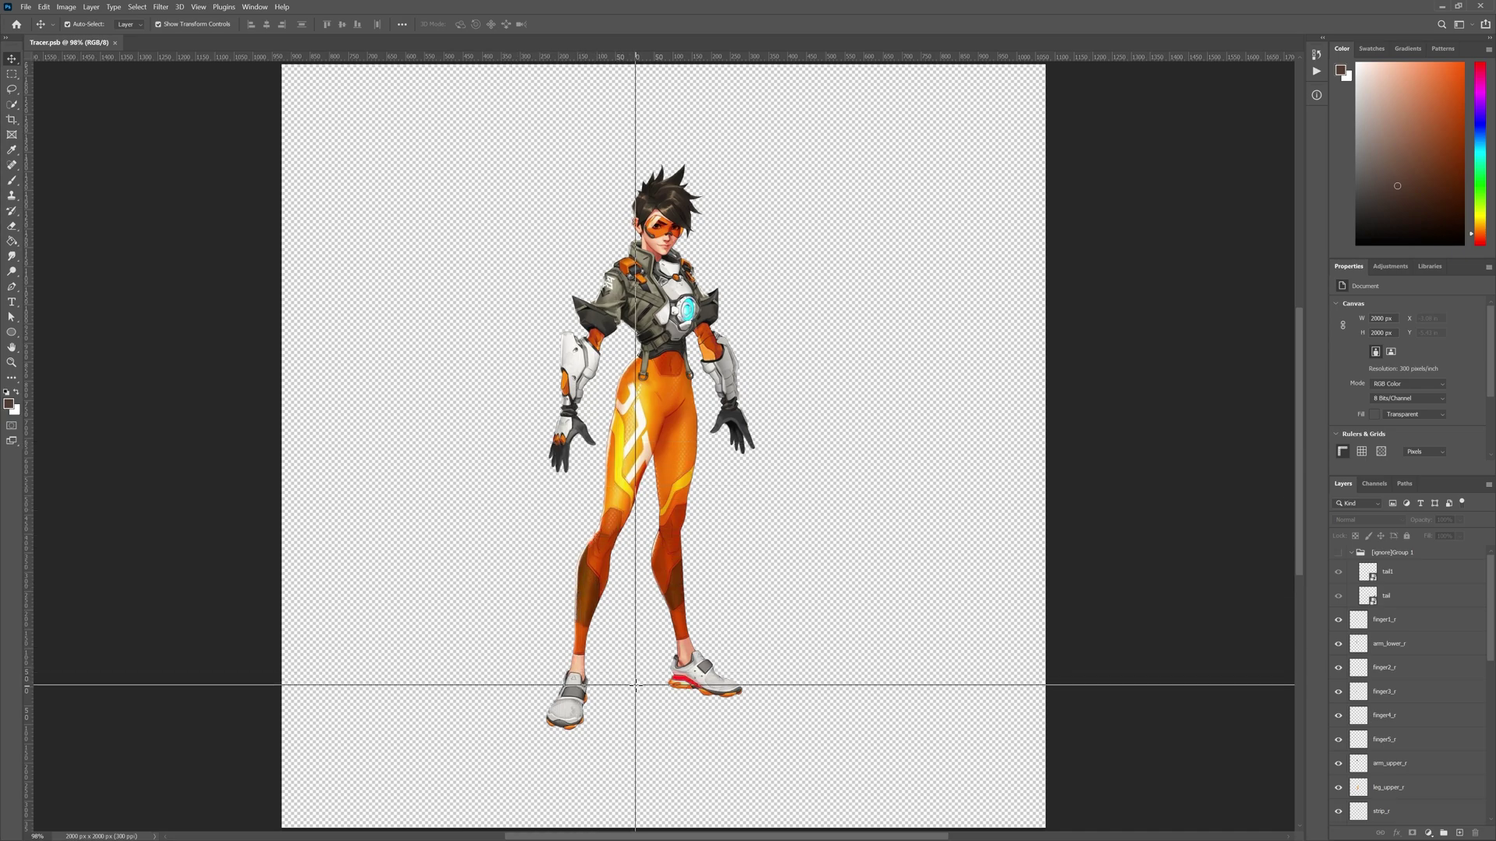
left_click_drag(634, 687, 626, 682)
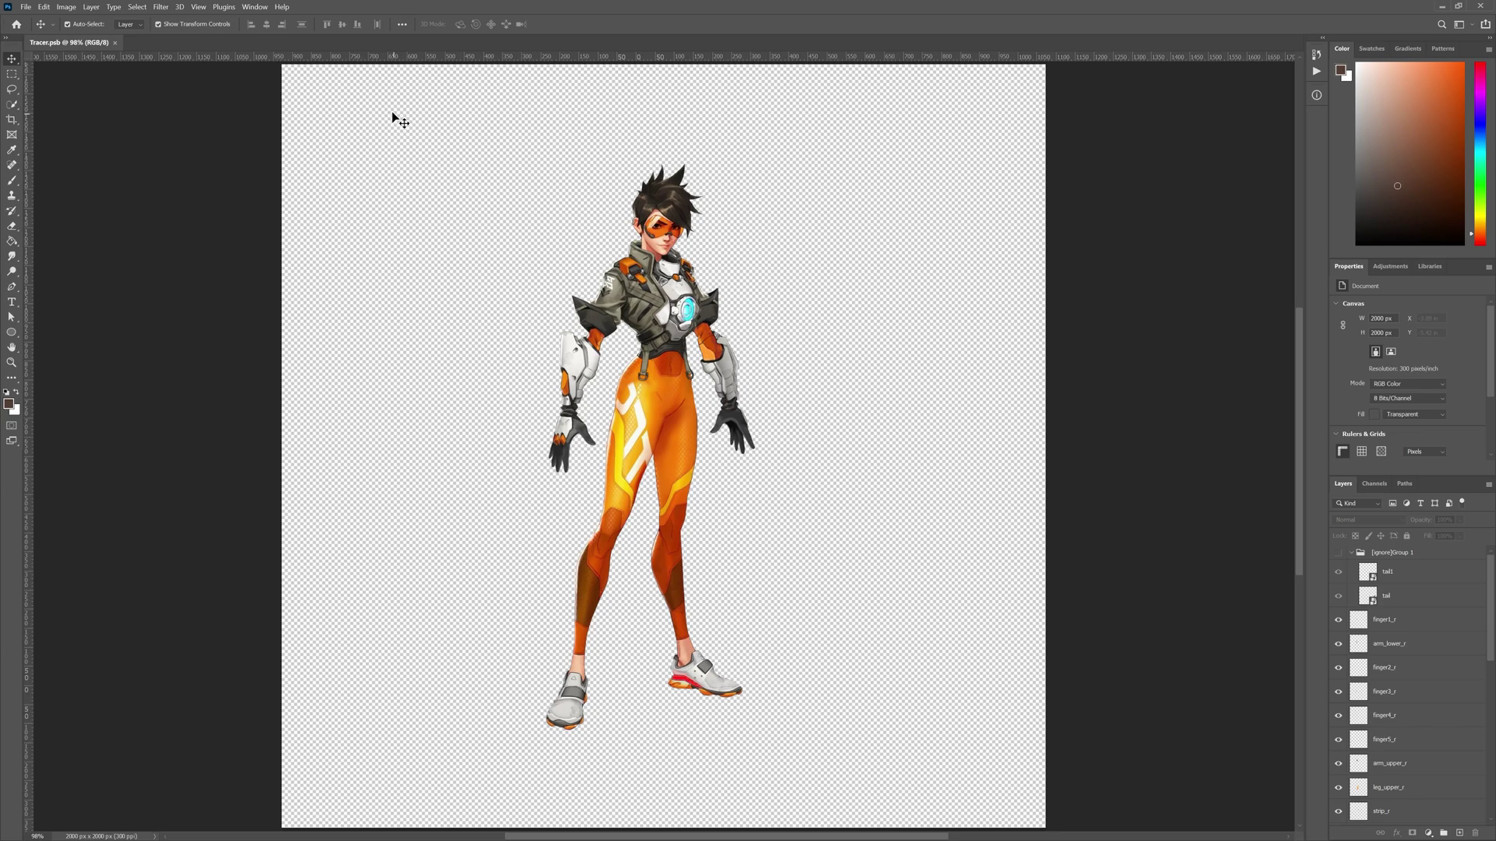
left_click_drag(393, 121, 835, 662)
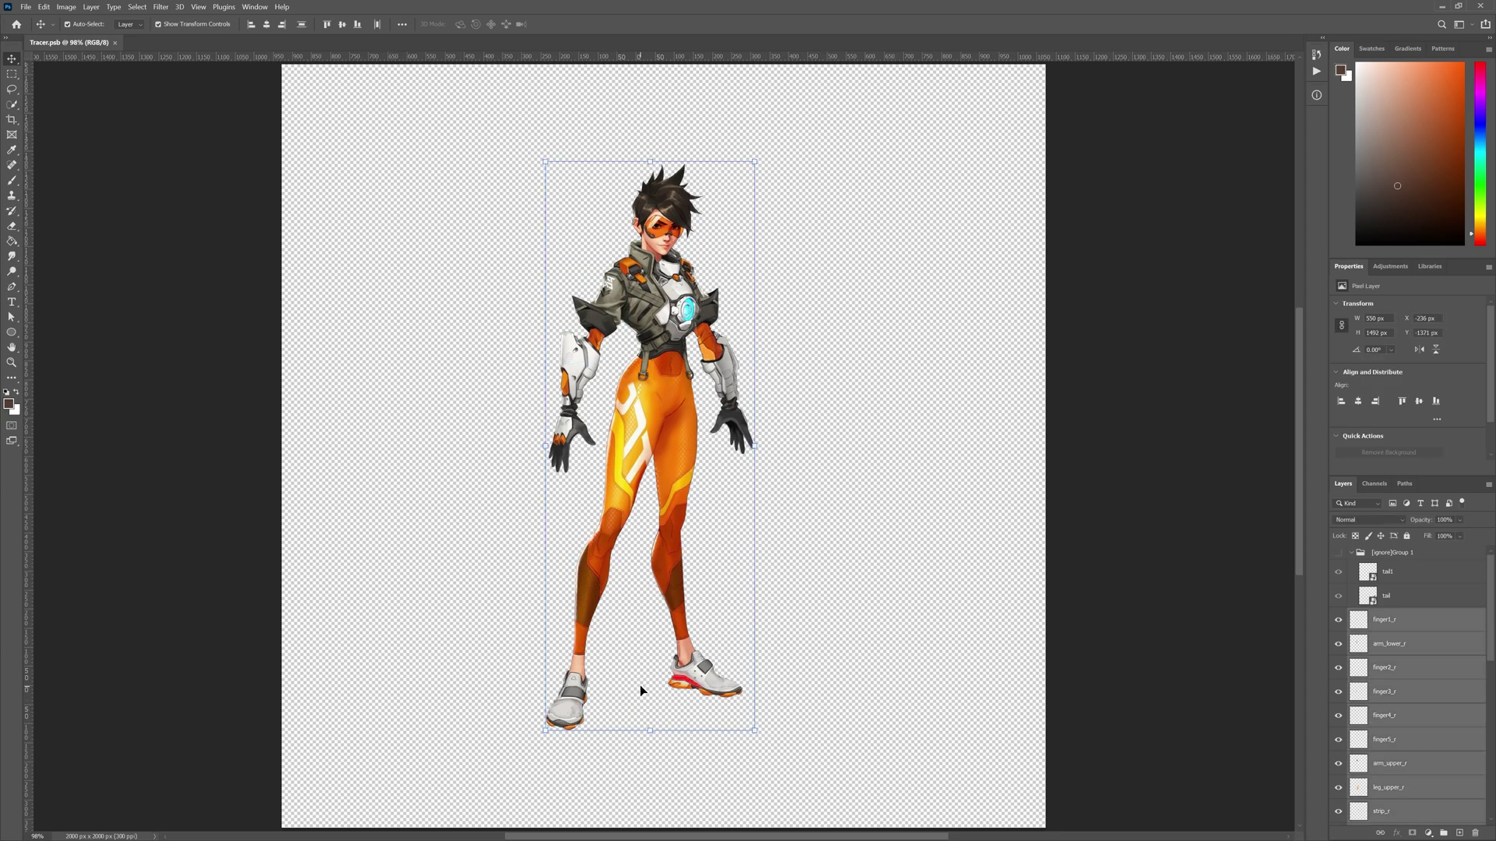
left_click(936, 646)
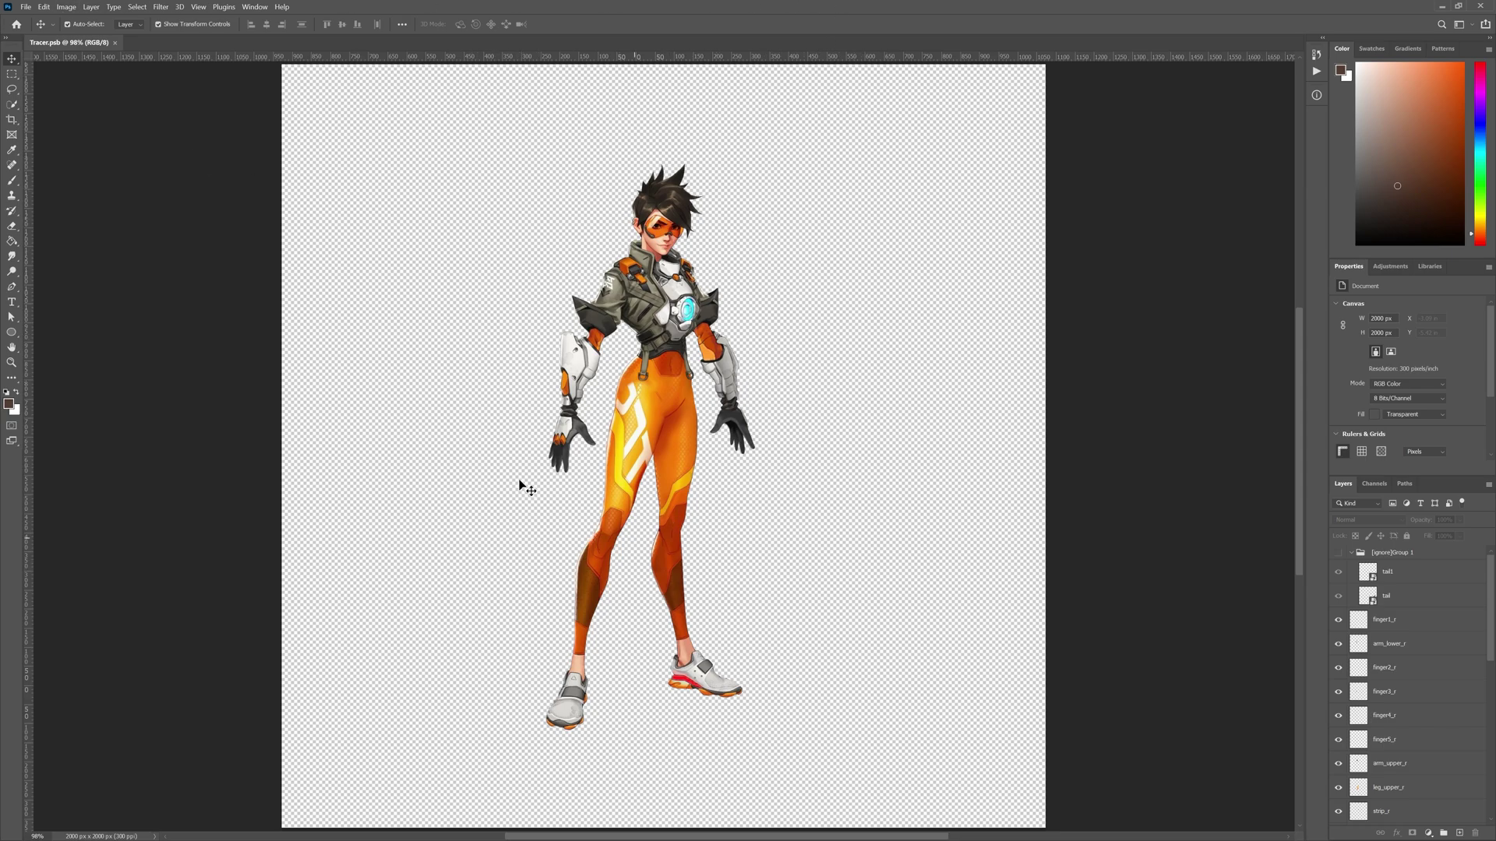
- Drag the ruler origin back onto the ground line between Tracer's feet
mouse_move(28, 56)
left_mouse_down()
mouse_move(650, 693)
mouse_move(632, 684)
left_mouse_up()
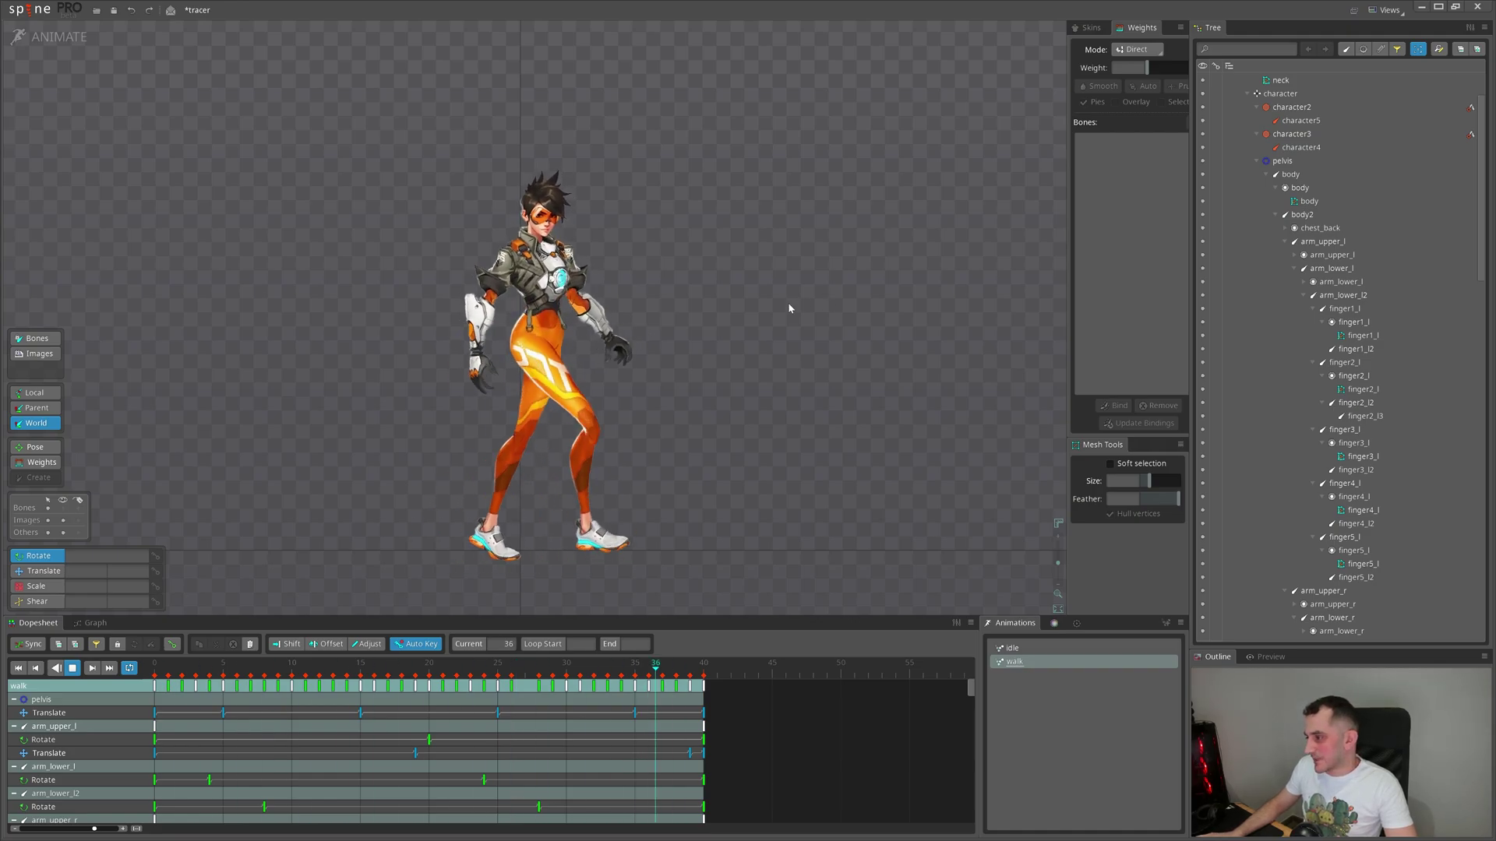
- Import the exported JSON as a new project with skeleton name Tracer, discarding unsaved changes
key("ctrl+i")
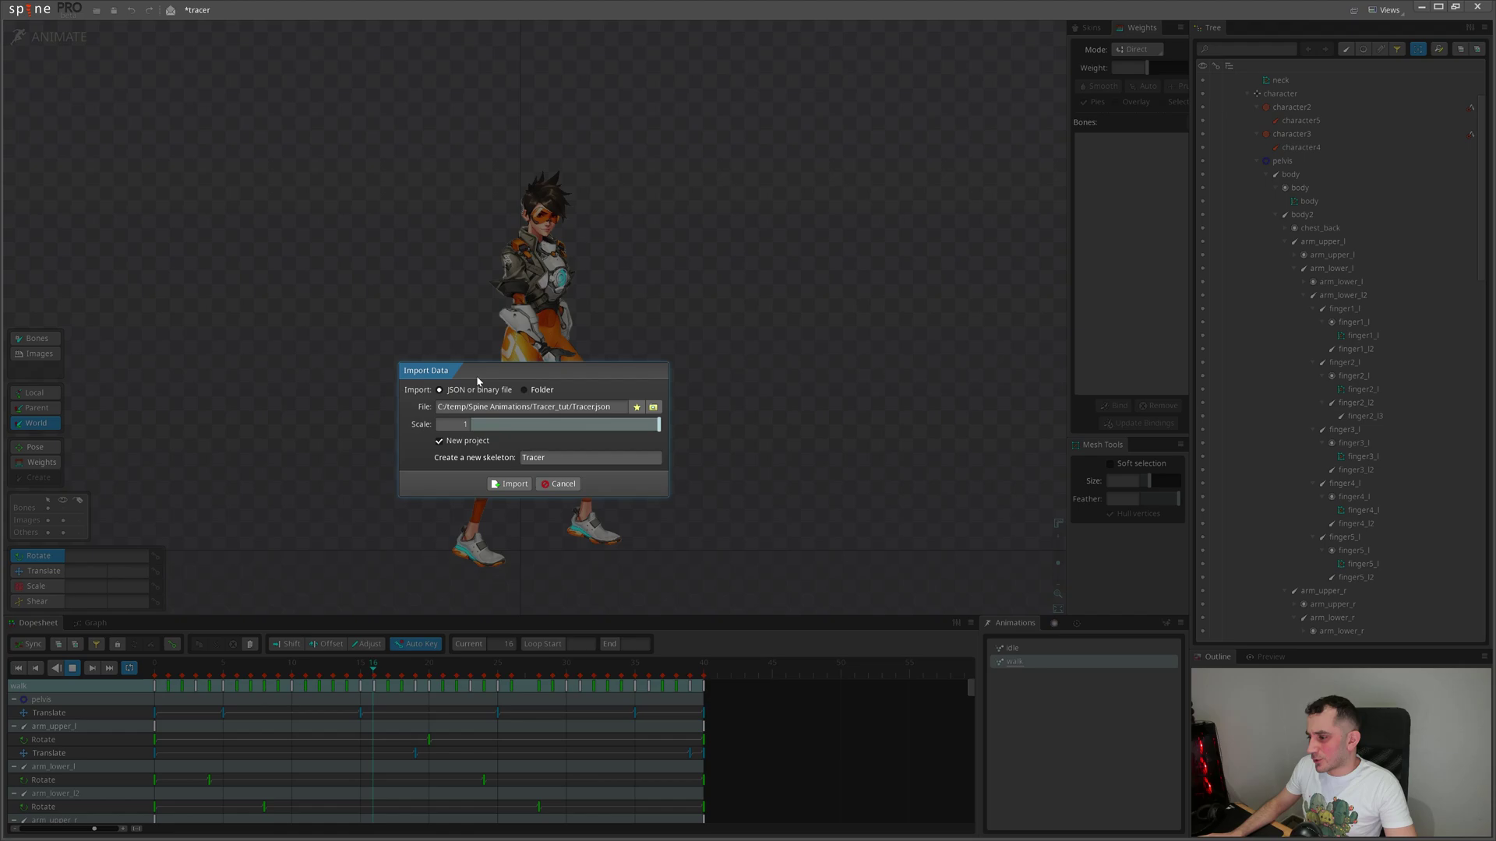
left_click_drag(491, 371, 266, 282)
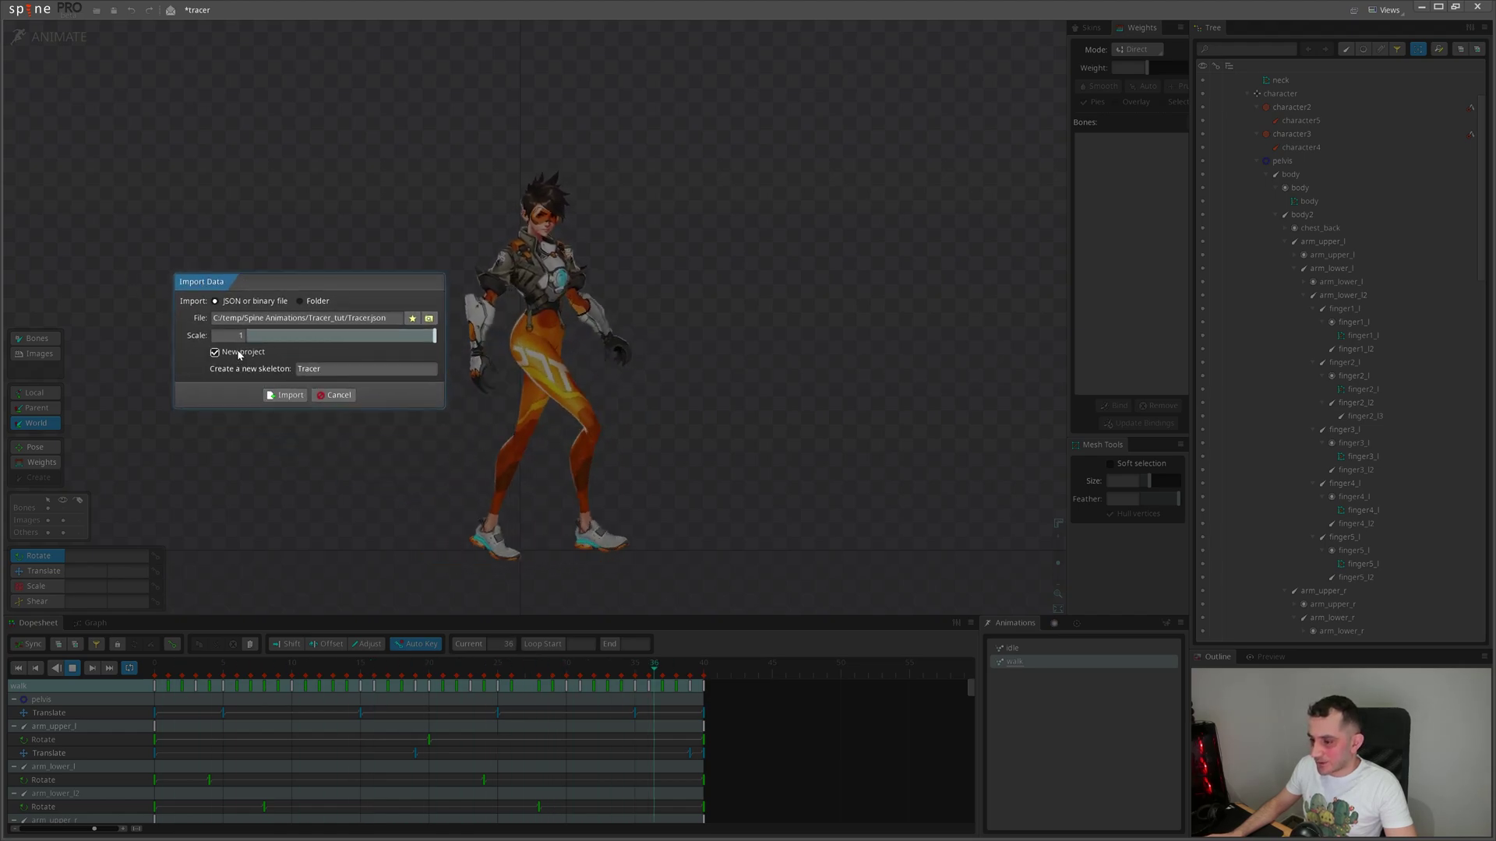
left_click(345, 370)
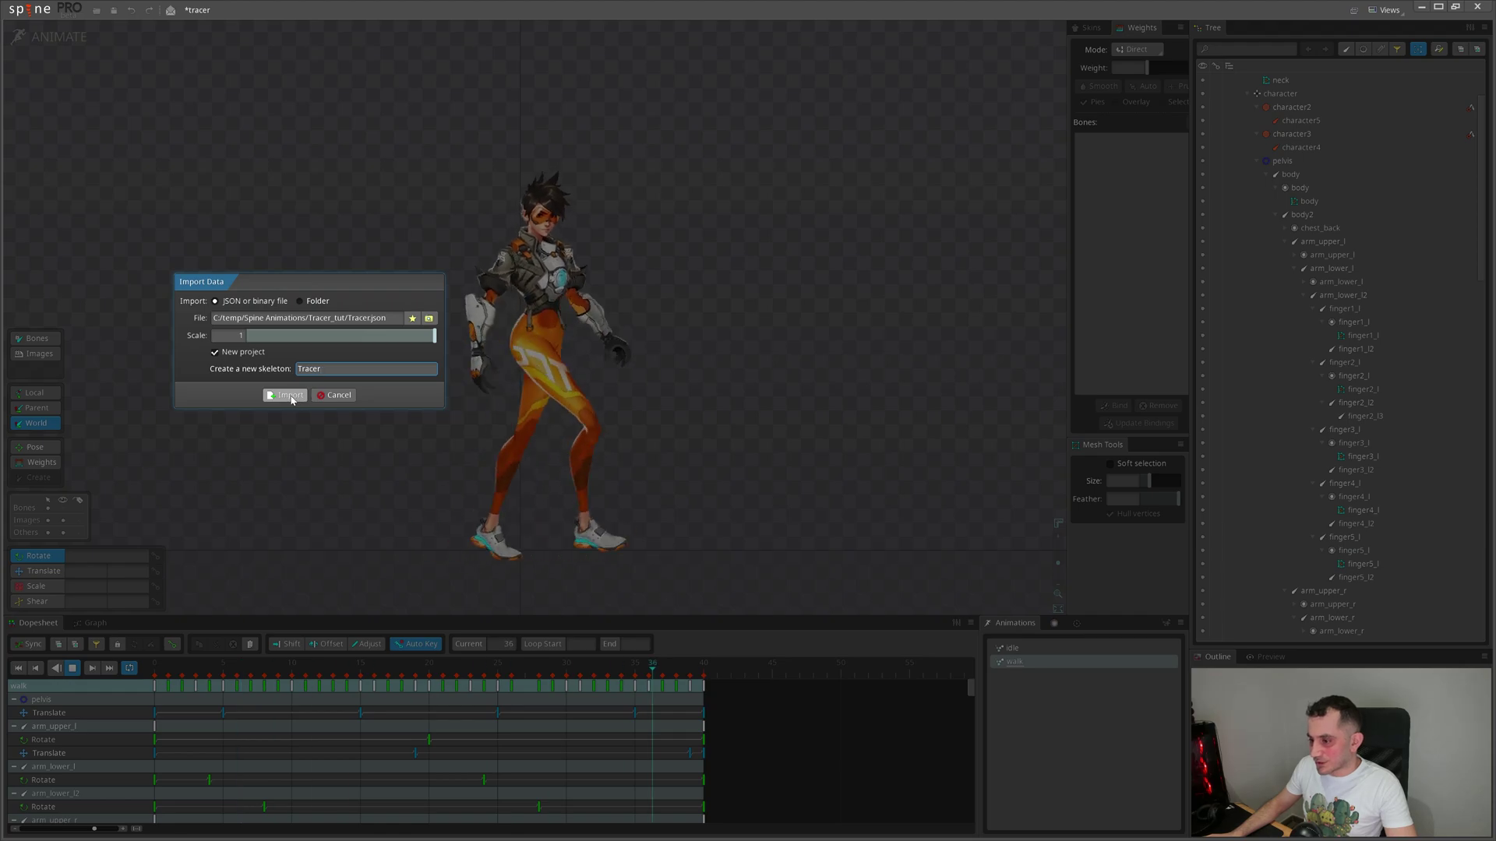
left_click(291, 397)
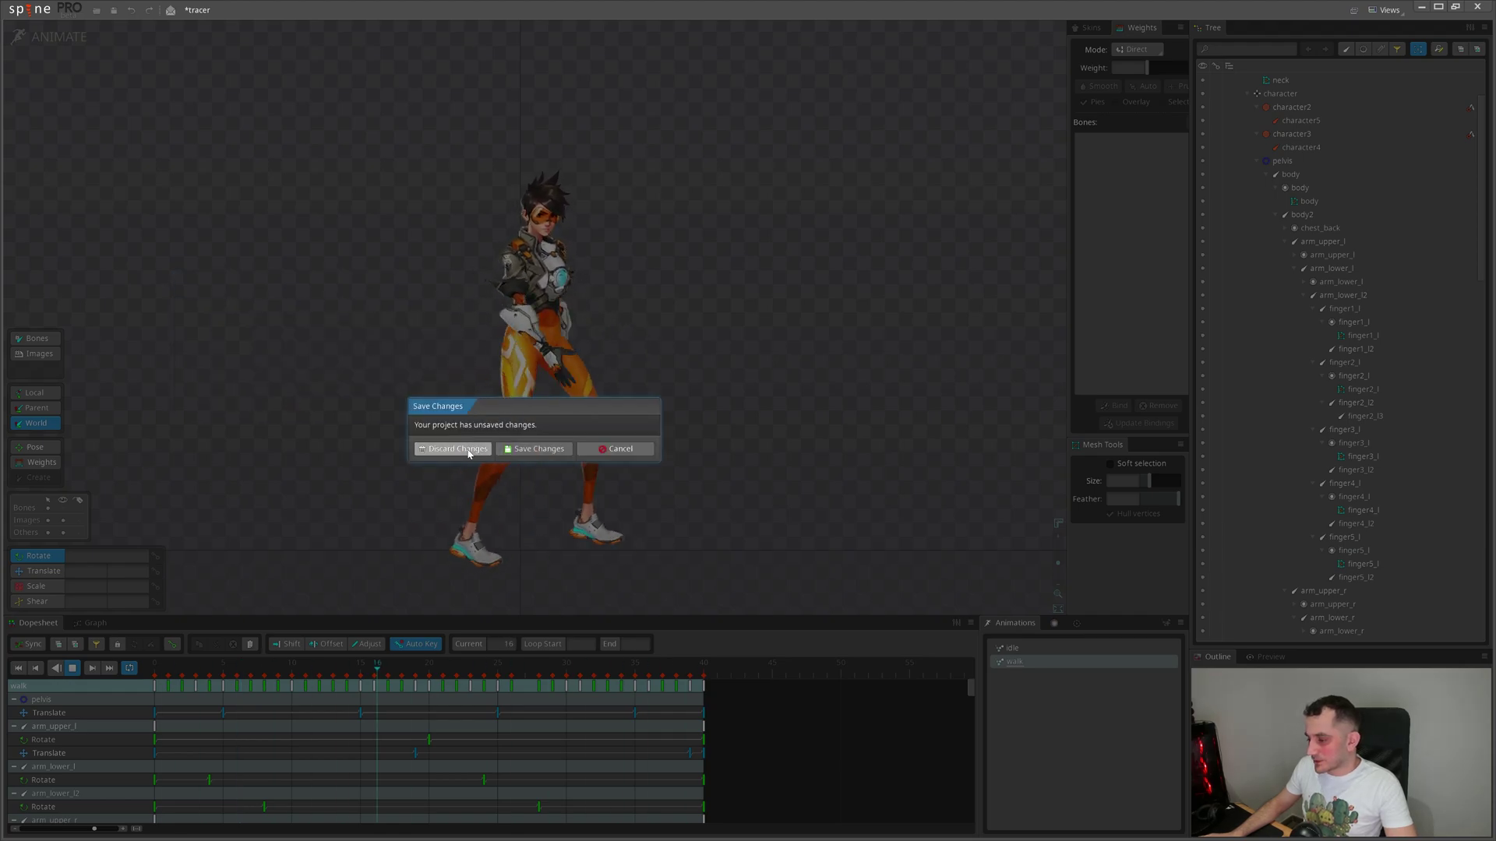
left_click(493, 449)
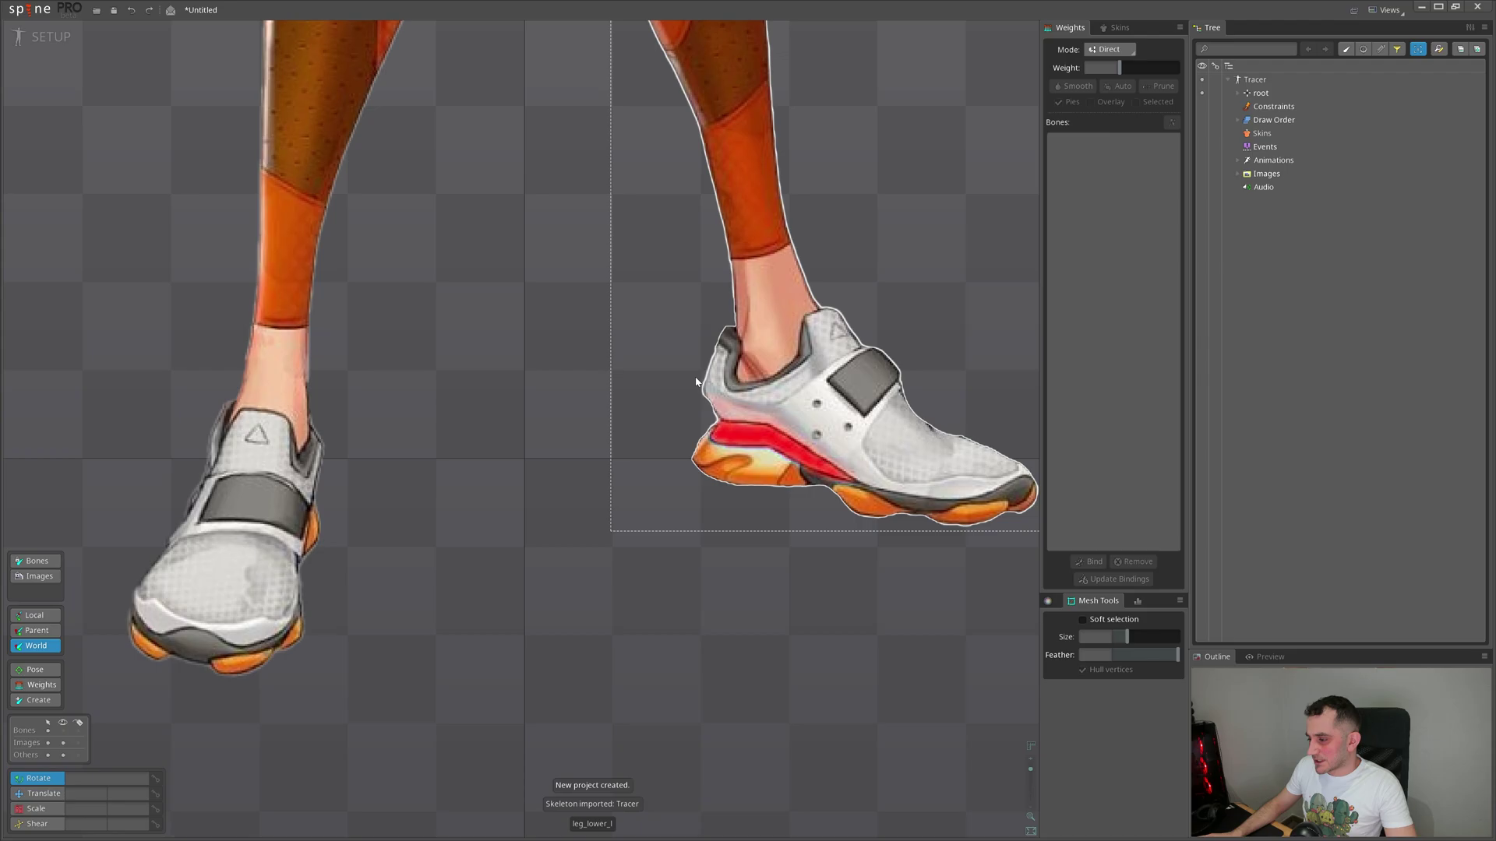
scroll(593, 434, "up", 3)
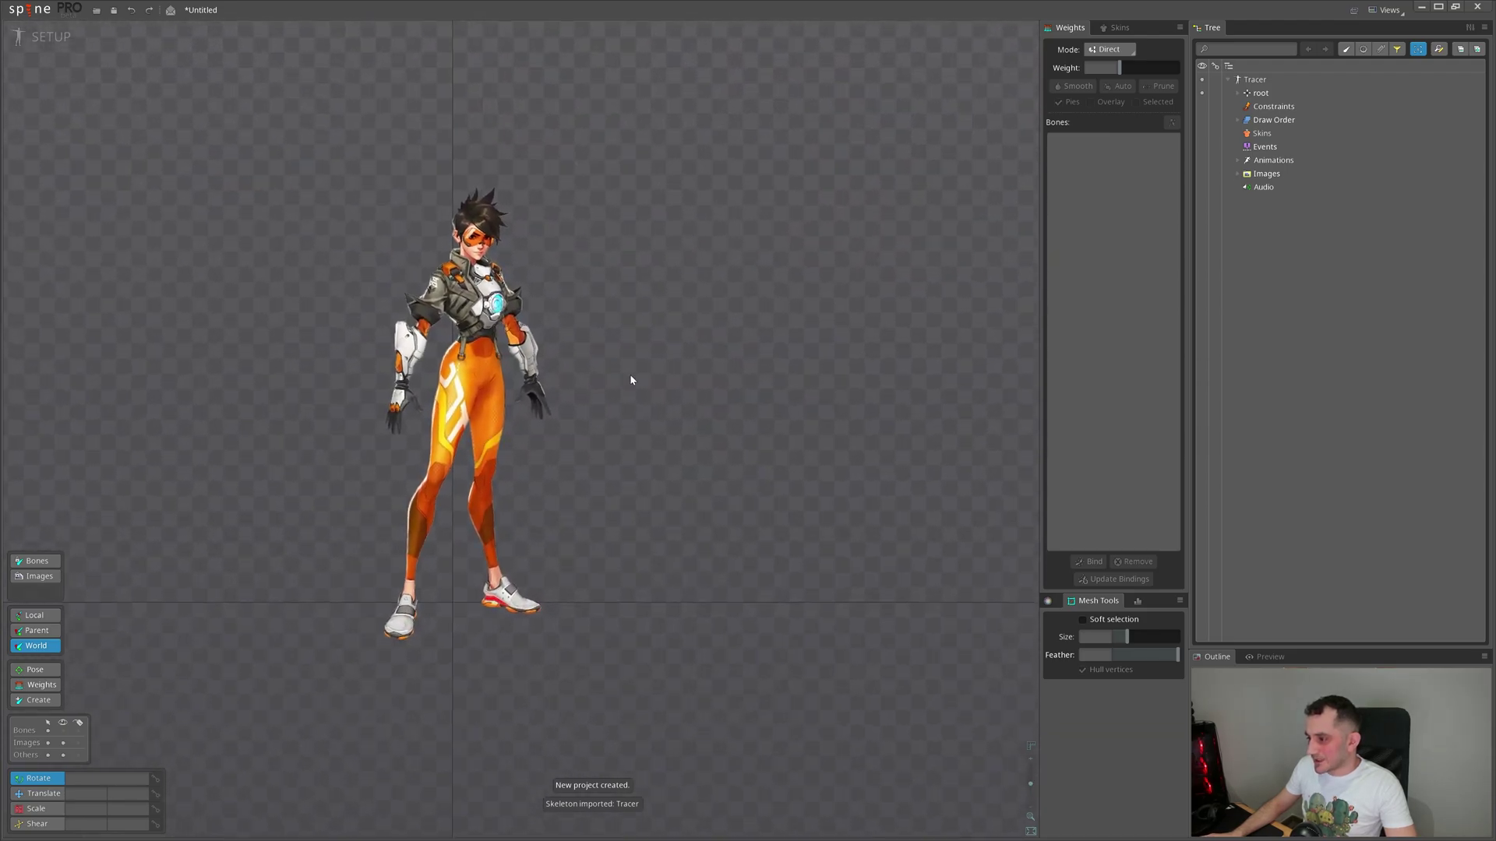
- Open the Save Project dialog for the imported Tracer skeleton with Ctrl+S
key("ctrl+s")
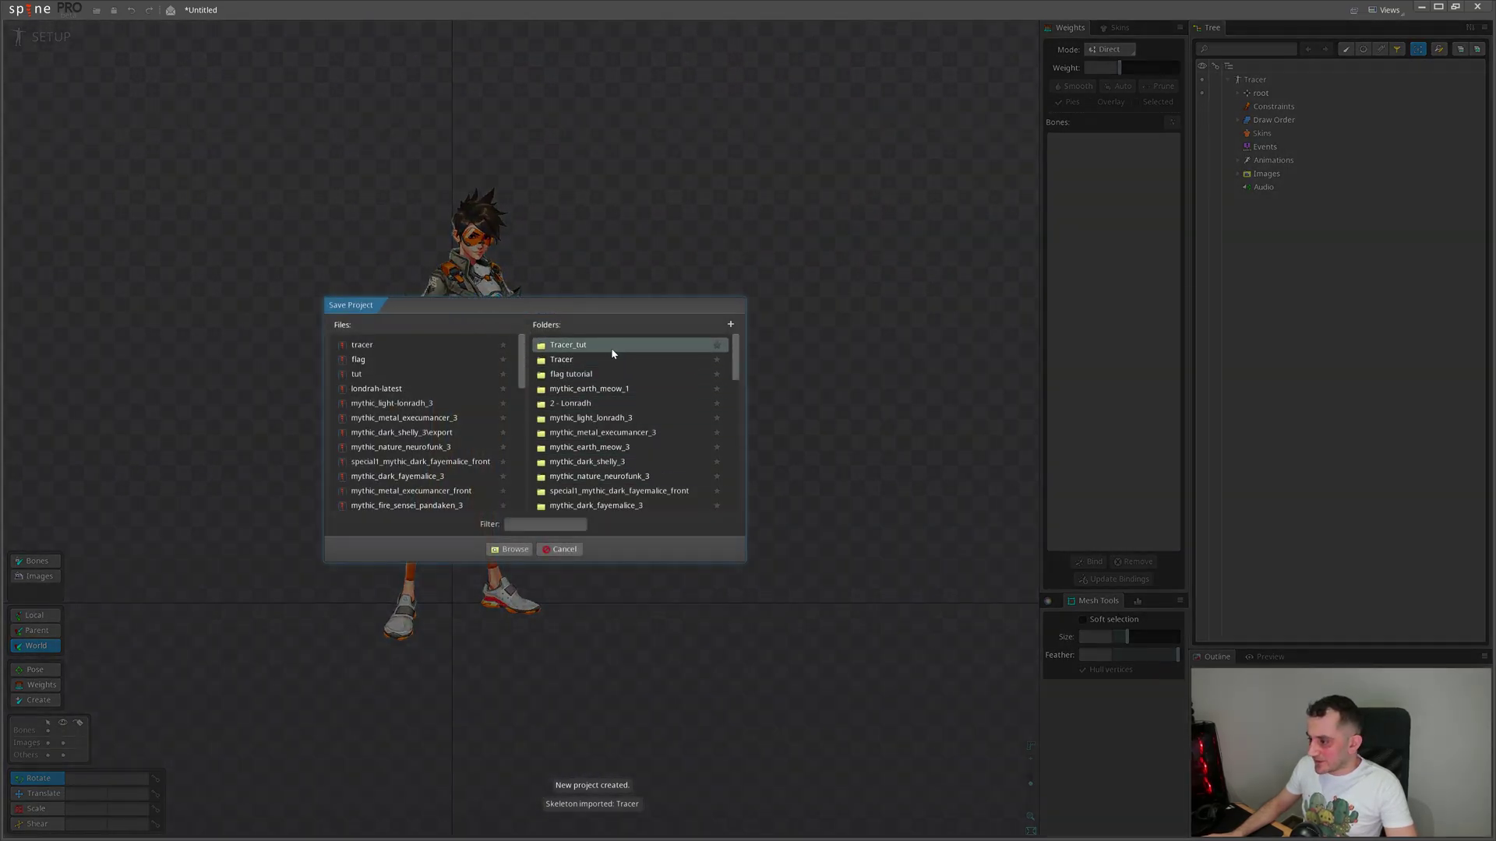